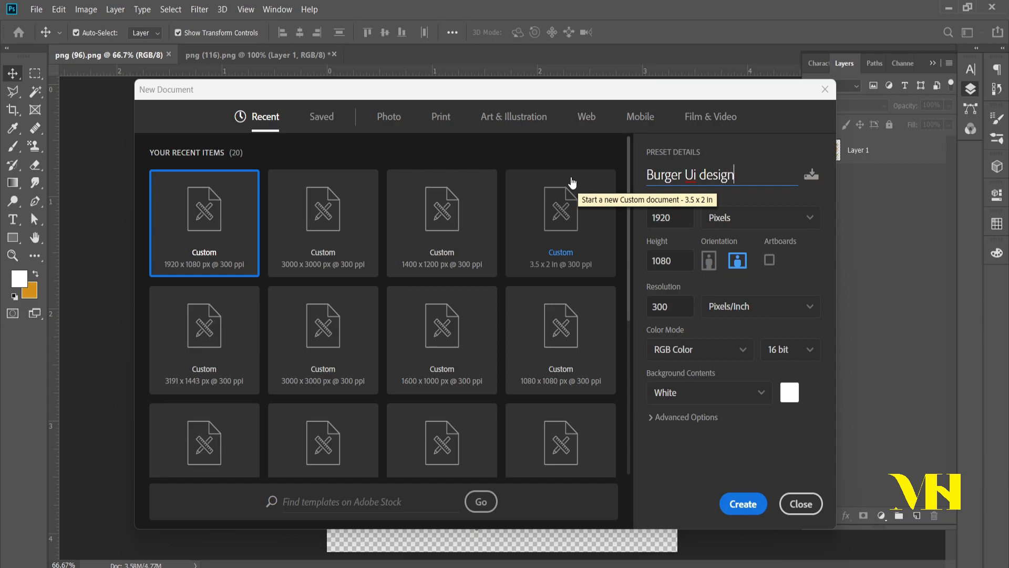
Step: Create the Burger Ui design document at 1920 × 1080 pixels, 300 pixels/inch, 16-bit RGB color, with a white background
key("Tab")
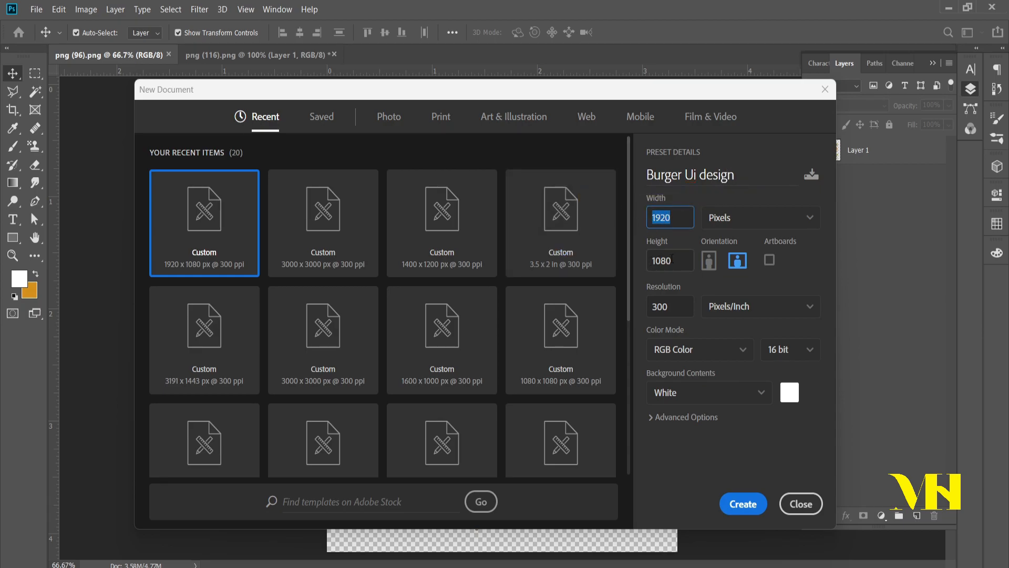
left_click(673, 260)
left_click(734, 226)
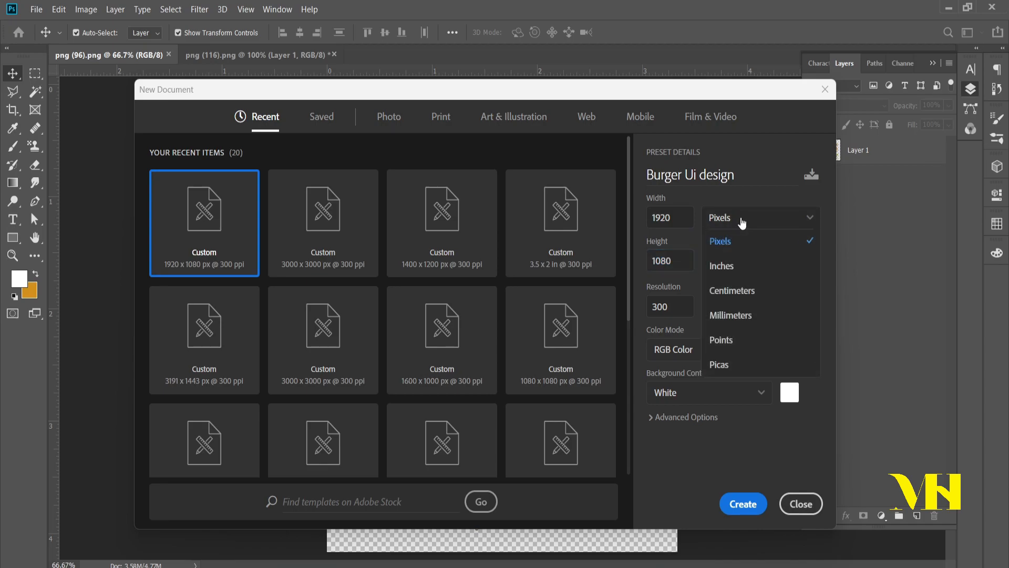
left_click(733, 240)
left_click(680, 311)
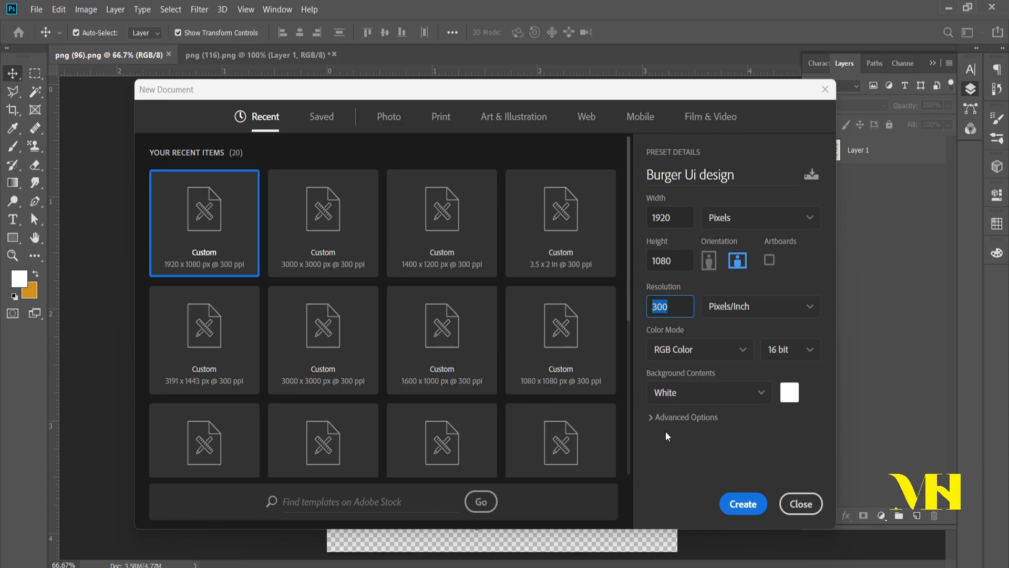
left_click(747, 505)
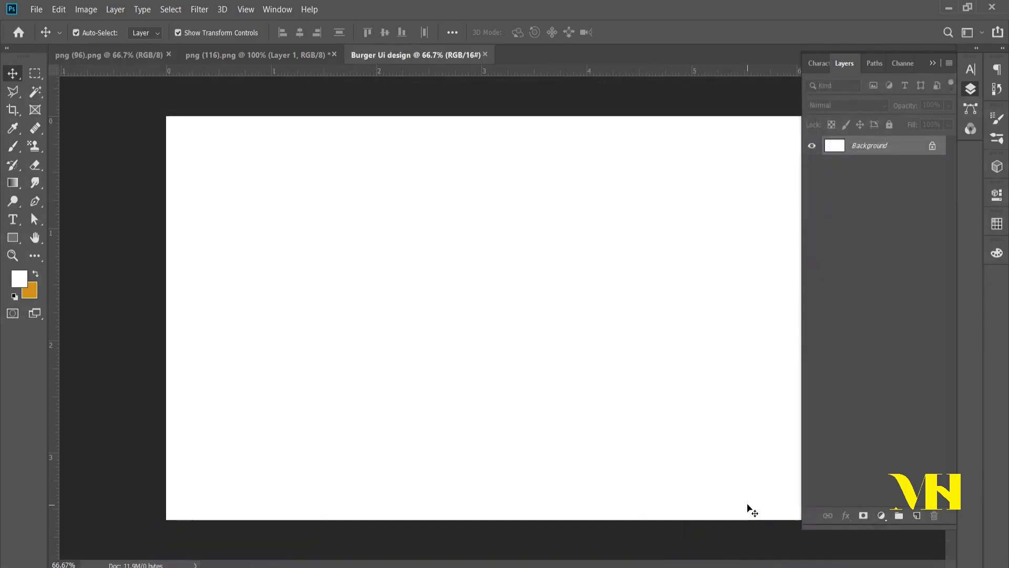
Step: Add a guide layout with 7 columns and 7 rows across the canvas
left_click(934, 64)
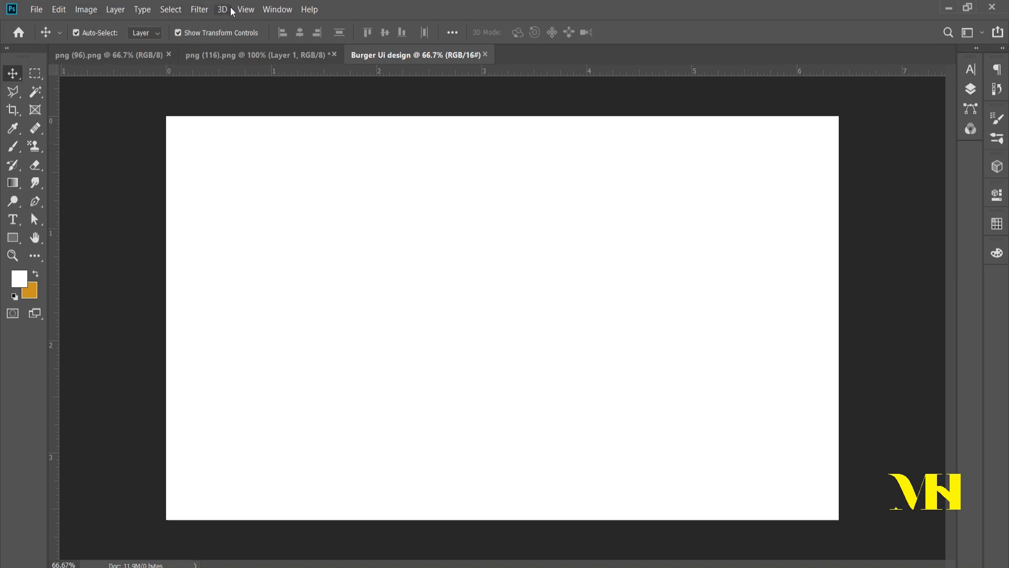
left_click(244, 10)
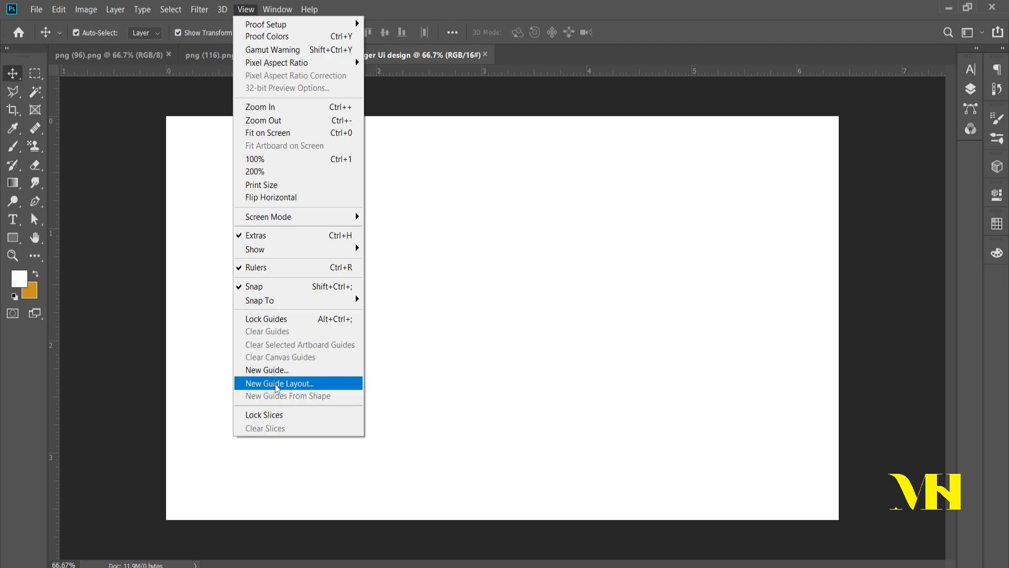
left_click(276, 384)
key("Up")
key("Up")
key("Up")
key("Up")
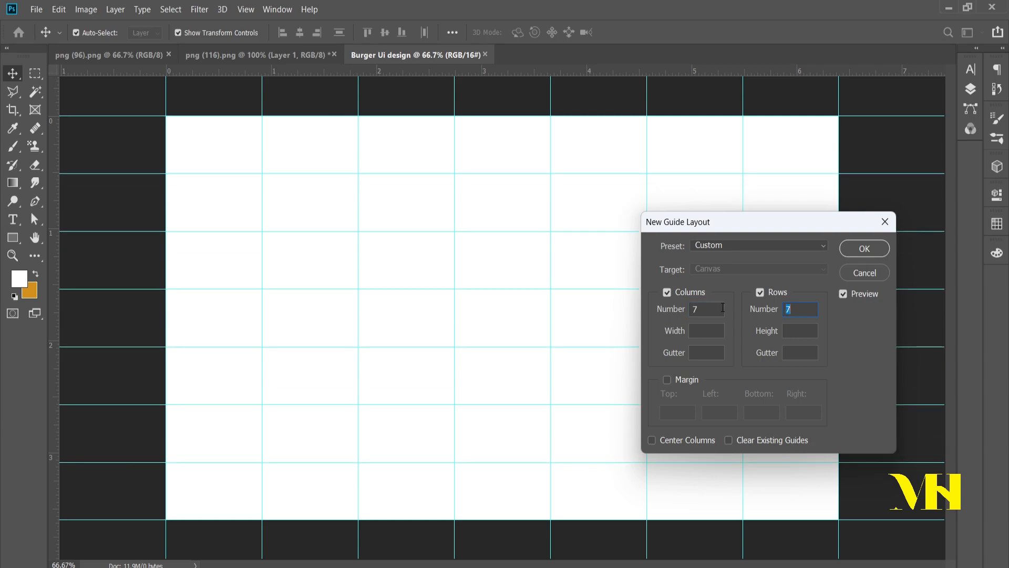
left_click(865, 249)
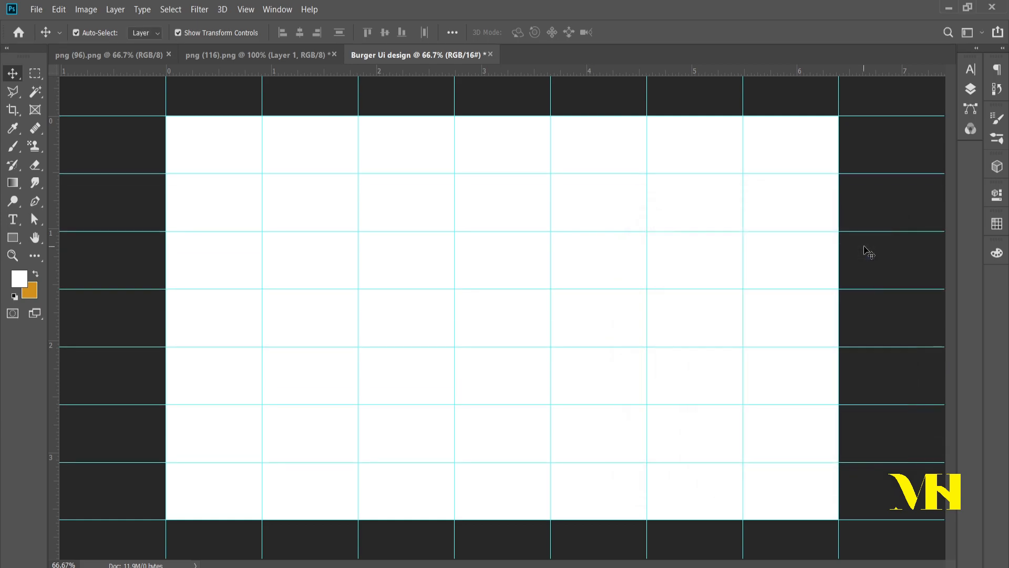
Step: Unlock the background layer and copy the stacked burger from png (96).png into the Burger Ui design document, accepting the depth difference
left_click(973, 89)
left_click(932, 145)
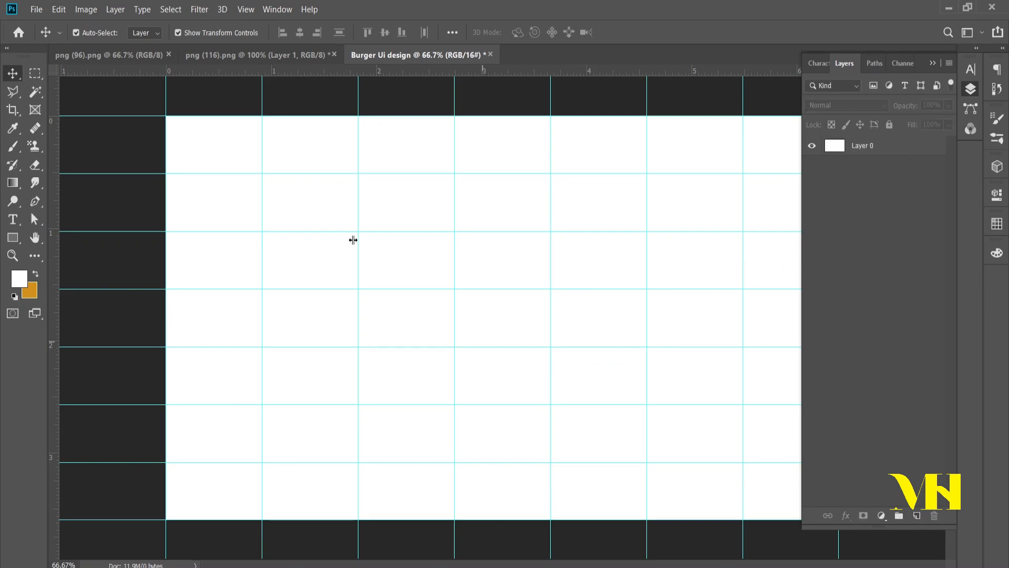
left_click(242, 53)
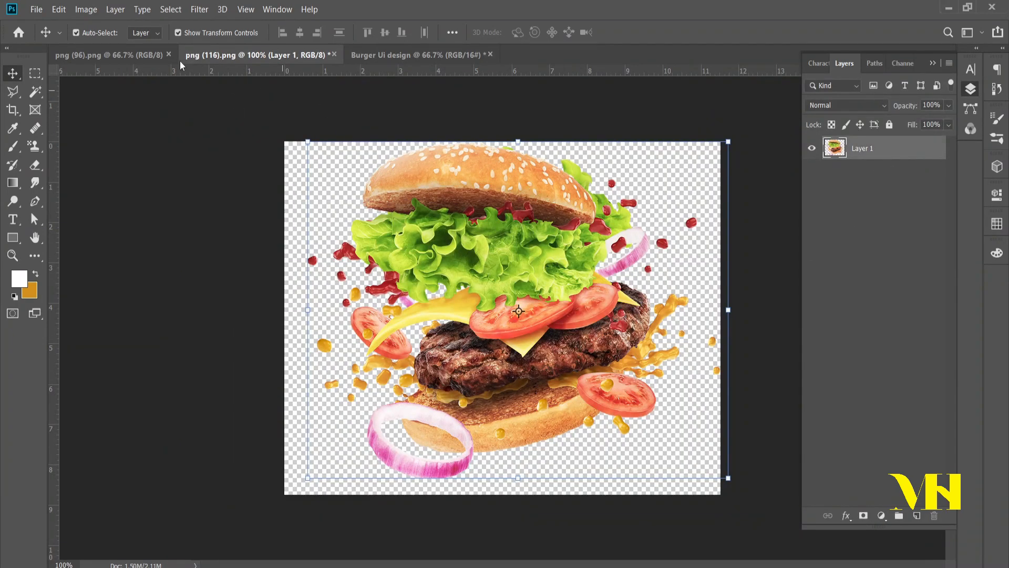
left_click(105, 55)
left_click_drag(512, 150, 426, 215)
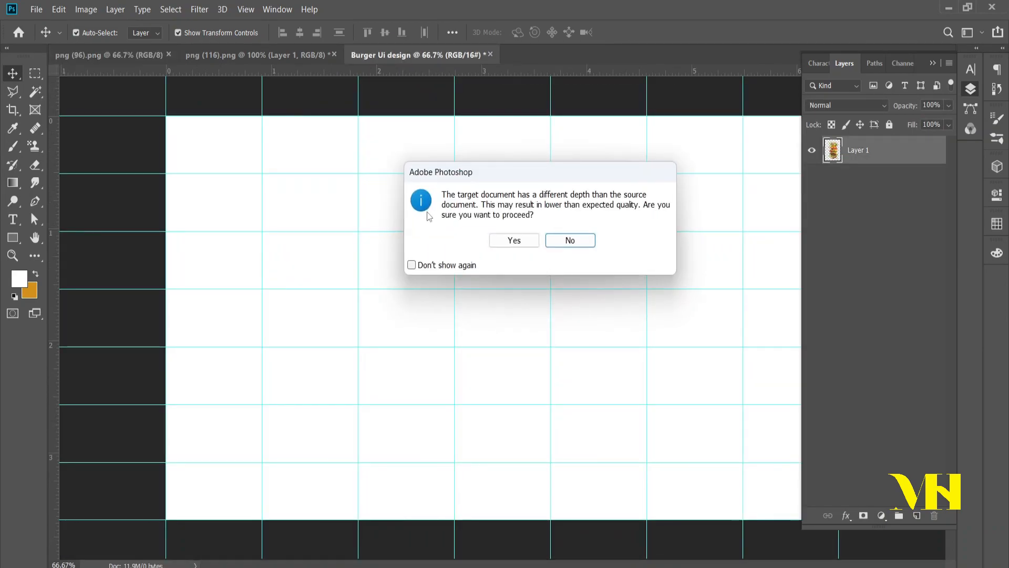
left_click(515, 241)
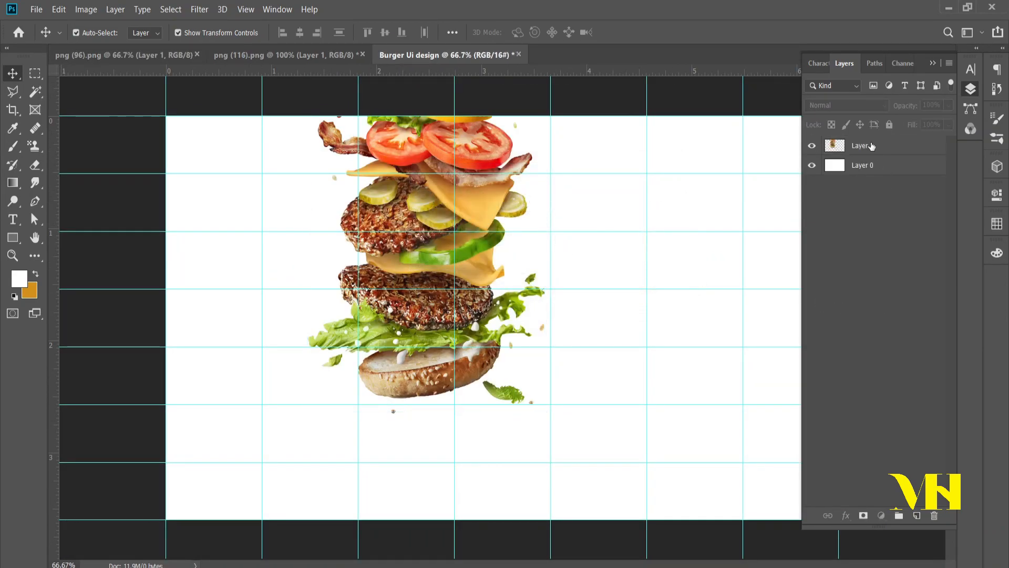
Step: Convert the burger layer to a smart object and rename it "image"
right_click(870, 145)
left_click(745, 184)
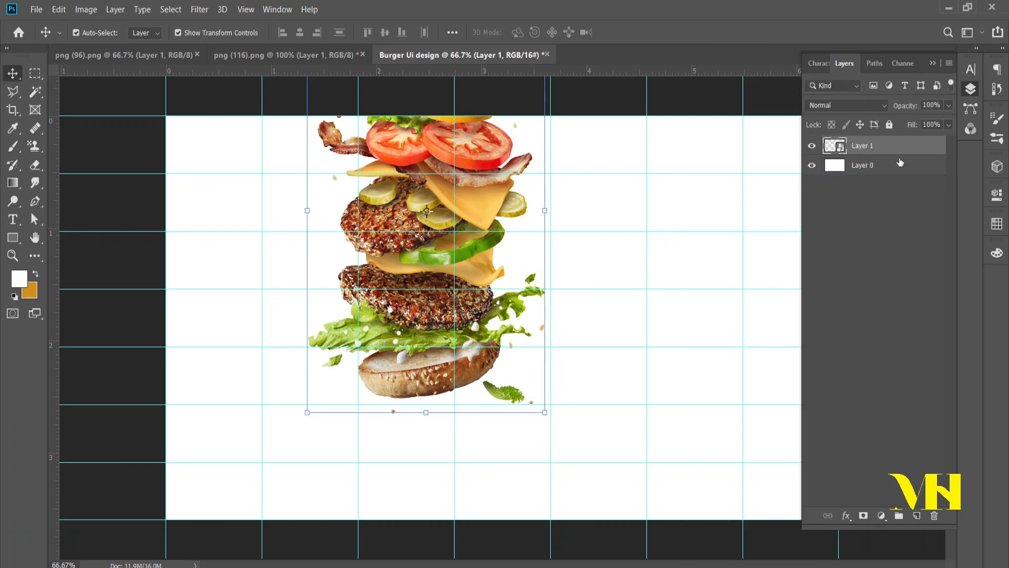
left_click(883, 150)
double_click(862, 145)
type("image")
key("Return")
Step: Put the burger layer in a group named "image" and collapse the group
key("ctrl+g")
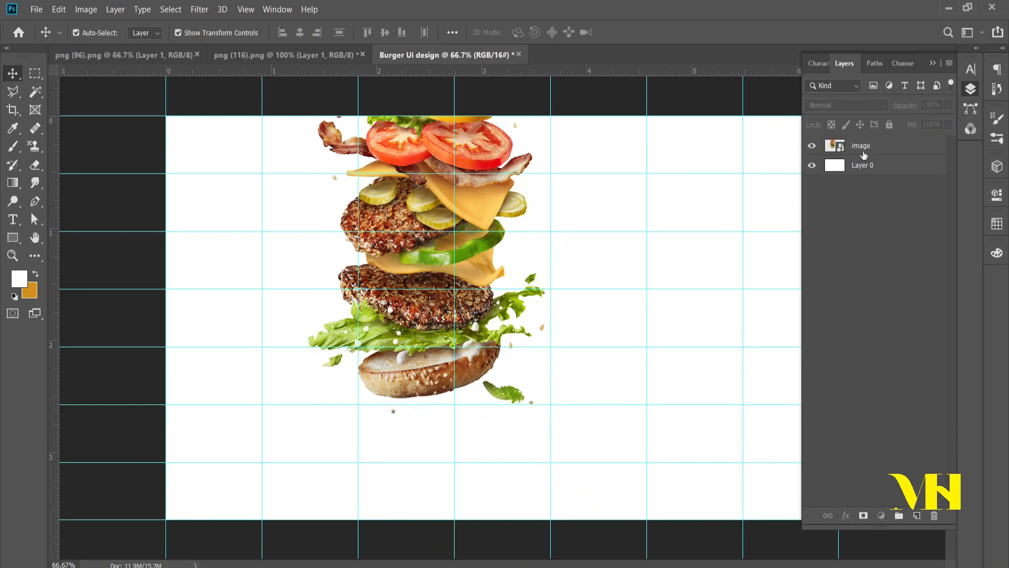
double_click(862, 144)
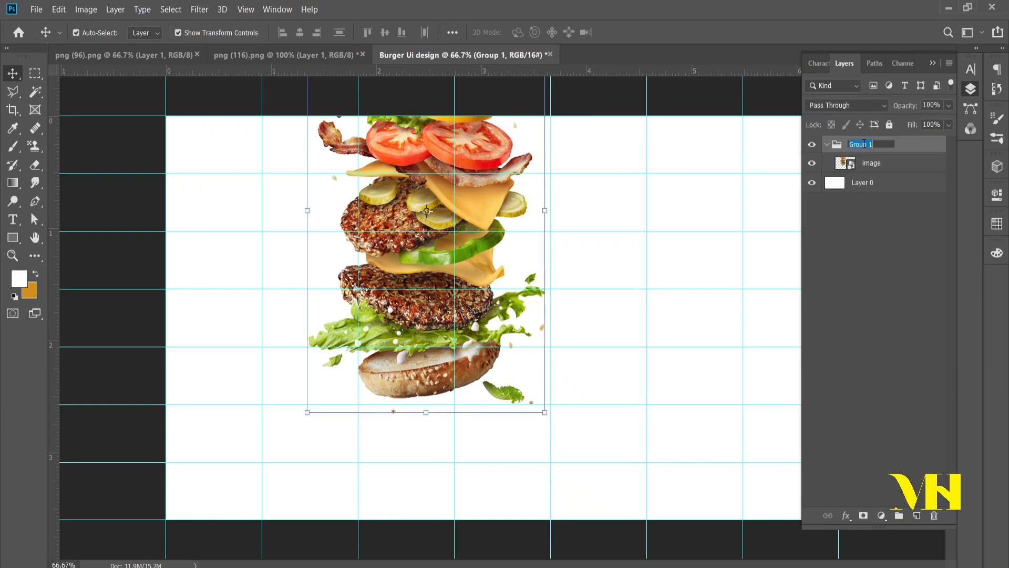
type("image")
left_click(829, 146)
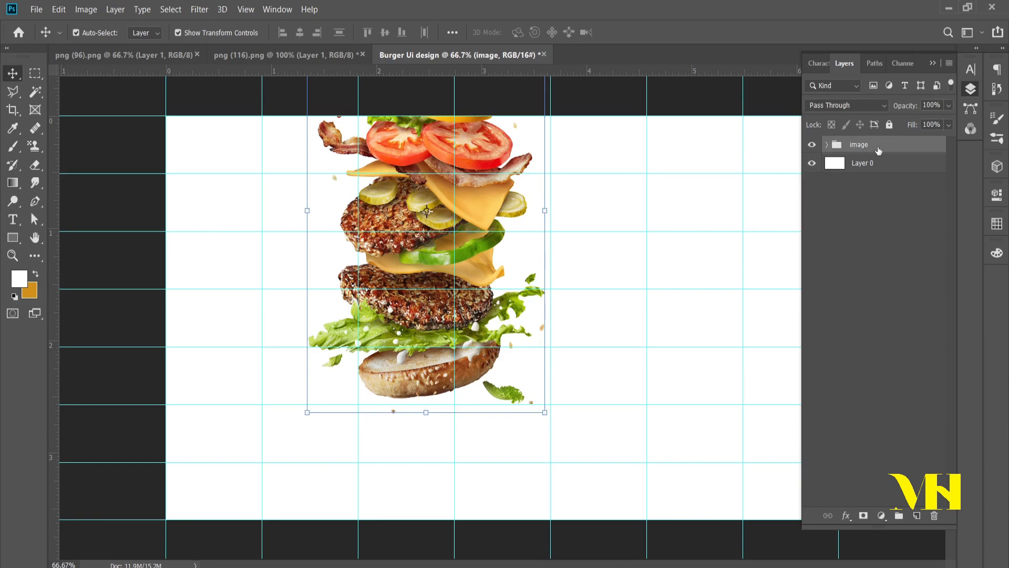
Step: Transform the burger group: scale it to about 90%, rotate it about -25°, and place it on the right half of the canvas
key("ctrl+t")
left_click_drag(414, 141, 450, 264)
key("ctrl+minus")
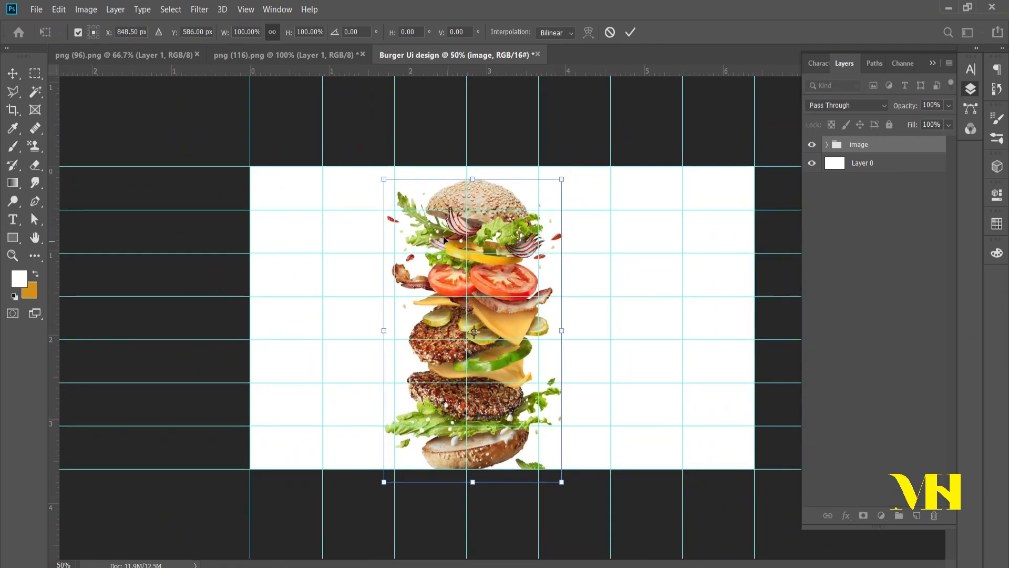
left_click_drag(581, 181, 510, 129)
left_click_drag(410, 194, 438, 239)
left_click_drag(480, 303, 613, 284)
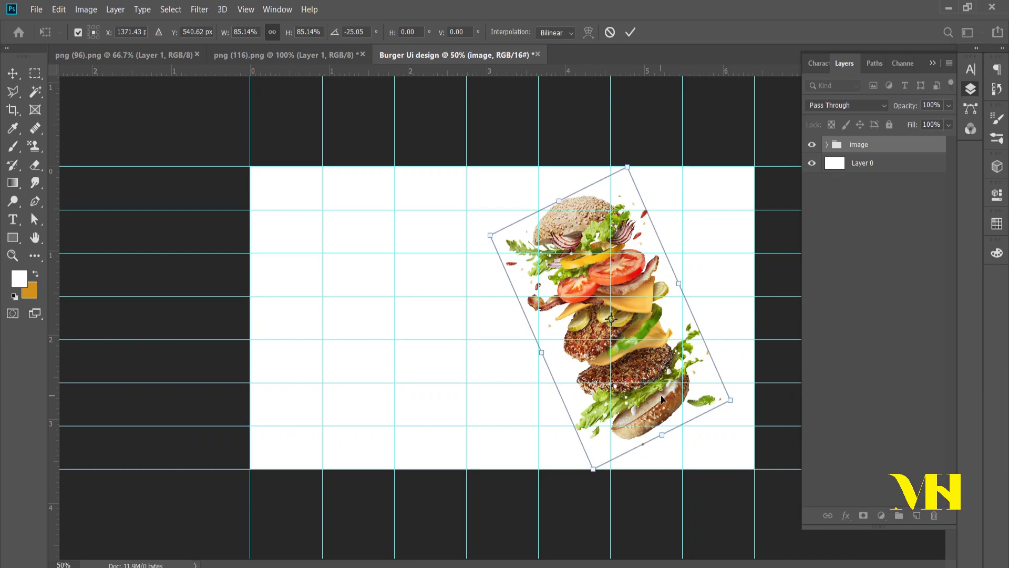
left_click_drag(662, 436, 670, 447)
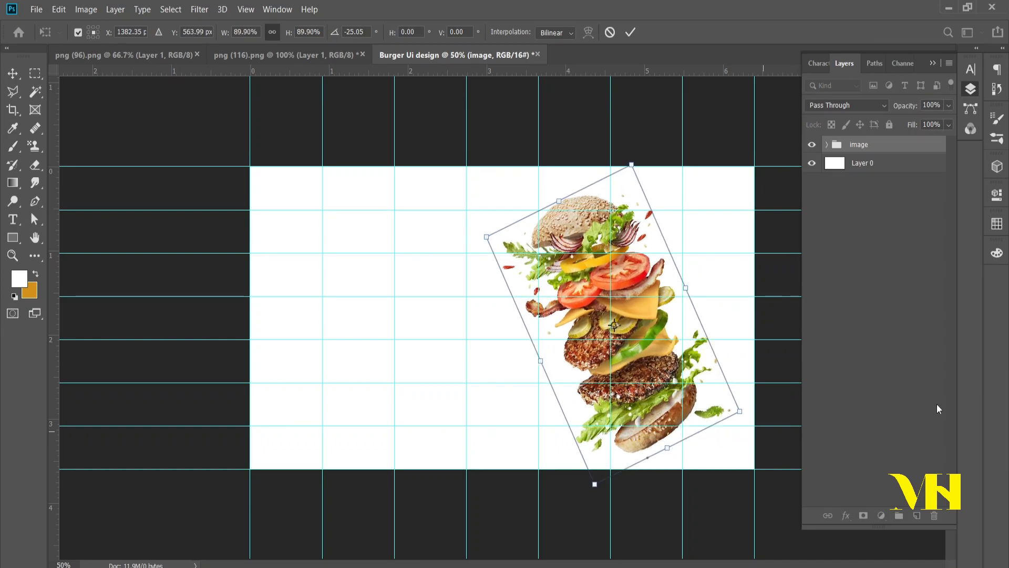
key("Return")
left_click(909, 395)
Step: Add a solid color fill layer above Layer 0 in beige ddd8c7, sampled from the burger's top bun
left_click(880, 169)
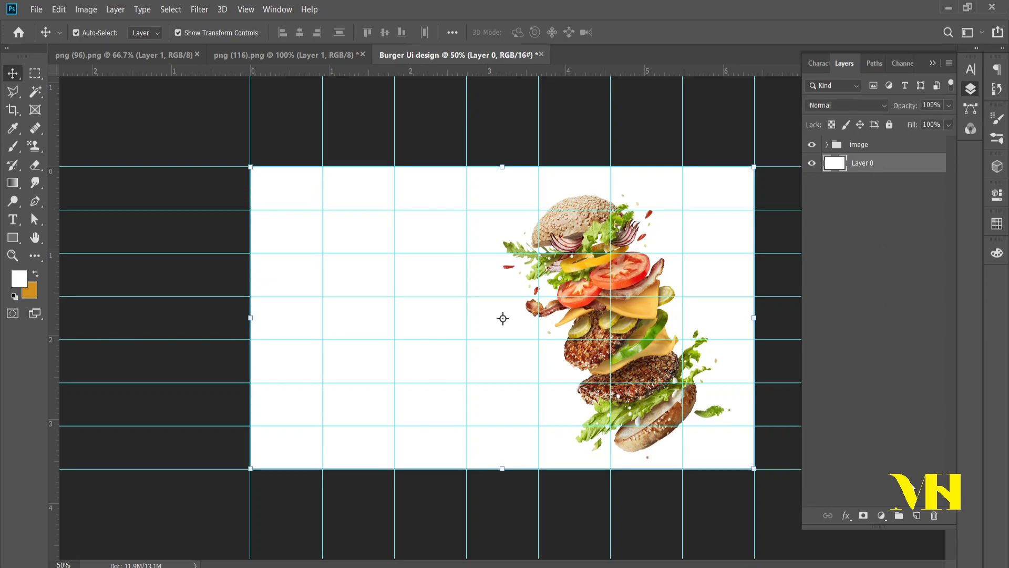
left_click(881, 515)
left_click(890, 274)
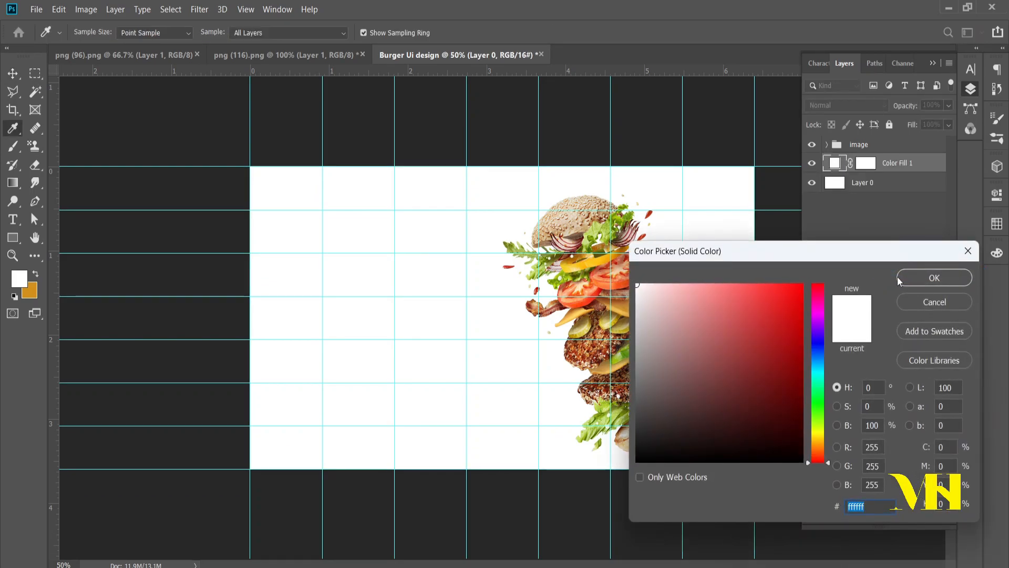
left_click(599, 210)
left_click(585, 209)
left_click(586, 208)
left_click(586, 207)
left_click(598, 204)
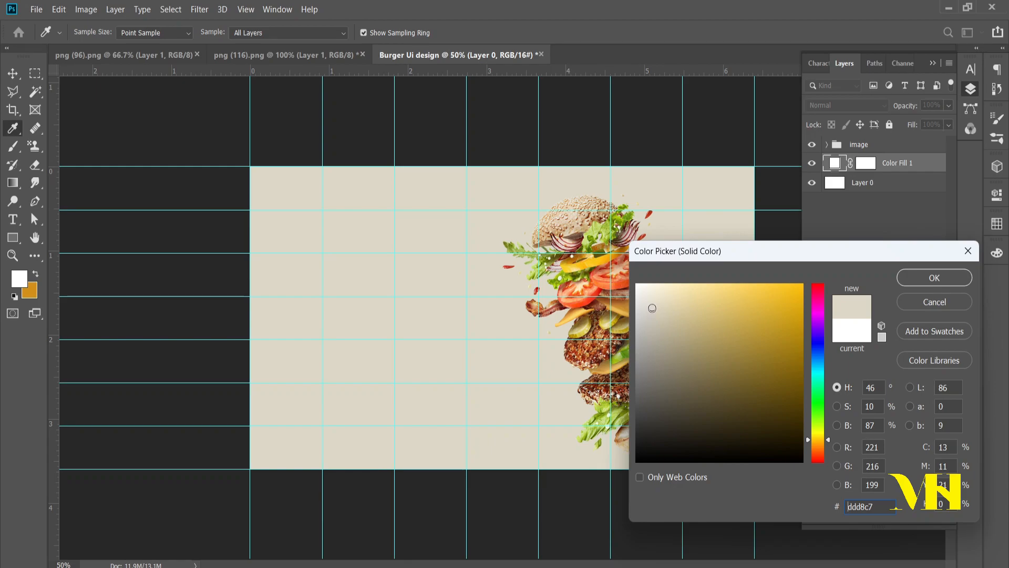
left_click(935, 277)
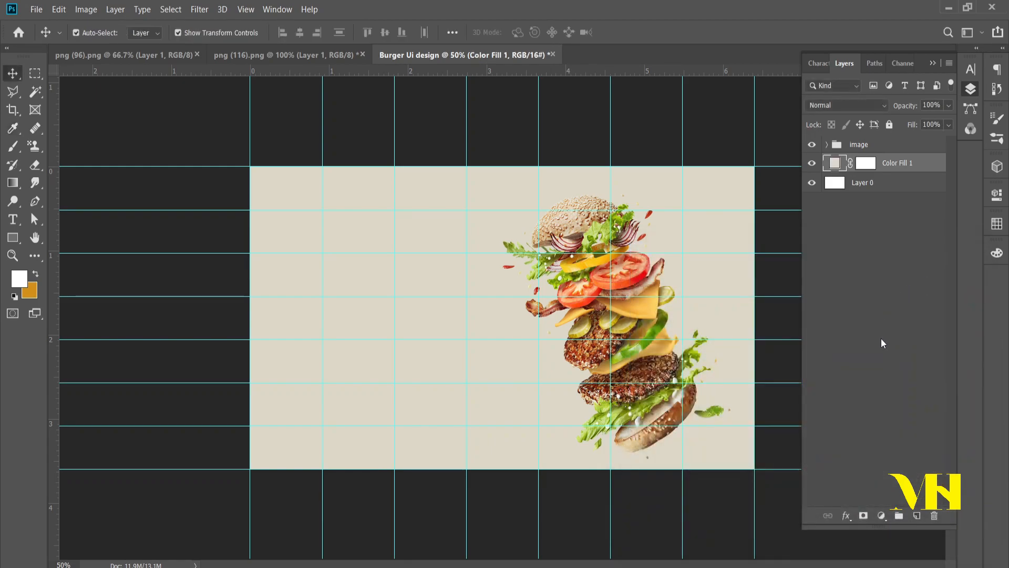
Step: Delete the white Layer 0 beneath the color fill
left_click(890, 348)
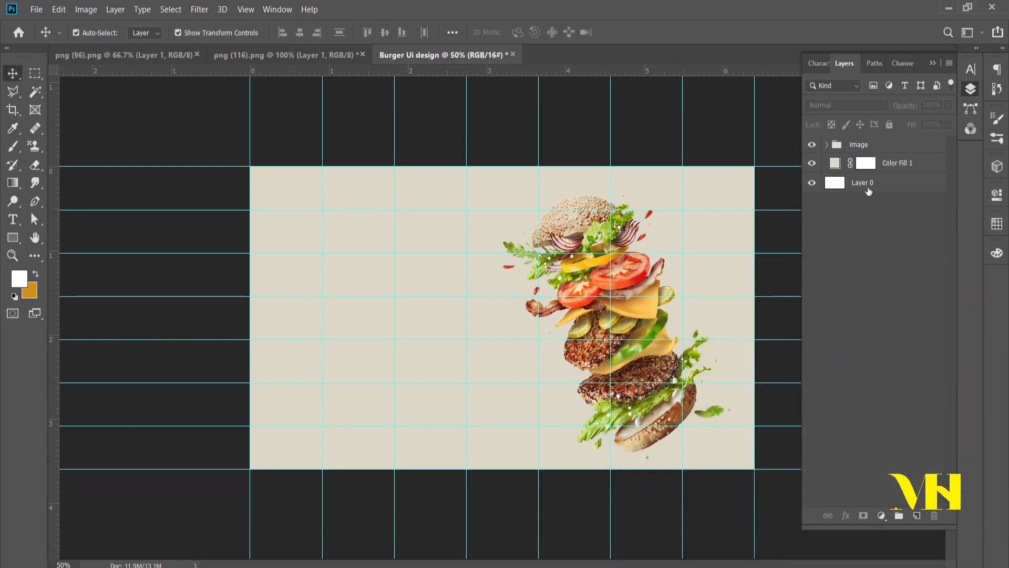
left_click(908, 188)
key("Delete")
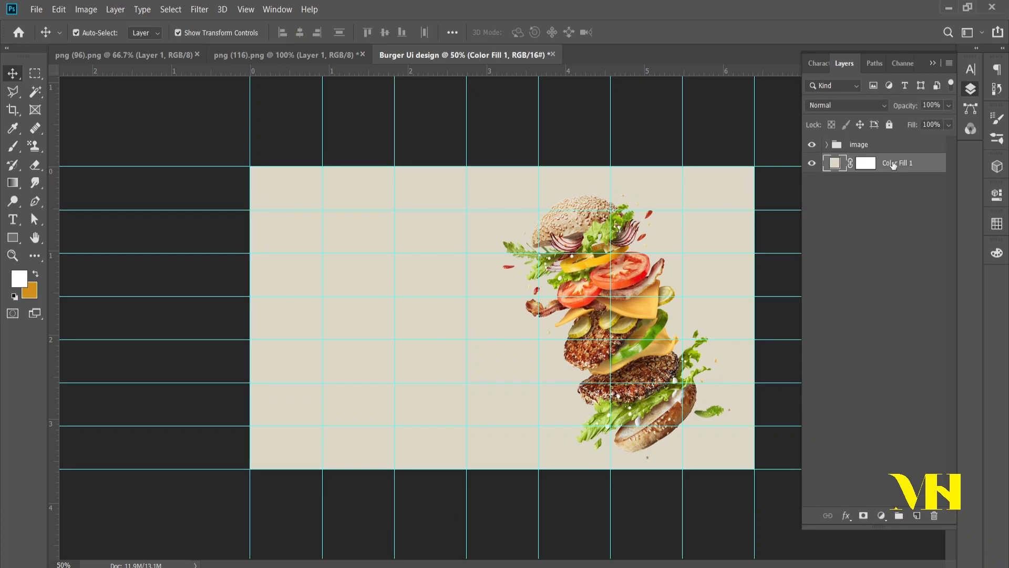
Step: Put the color fill layer in a group named "Background" and collapse the group
key("ctrl+g")
double_click(862, 161)
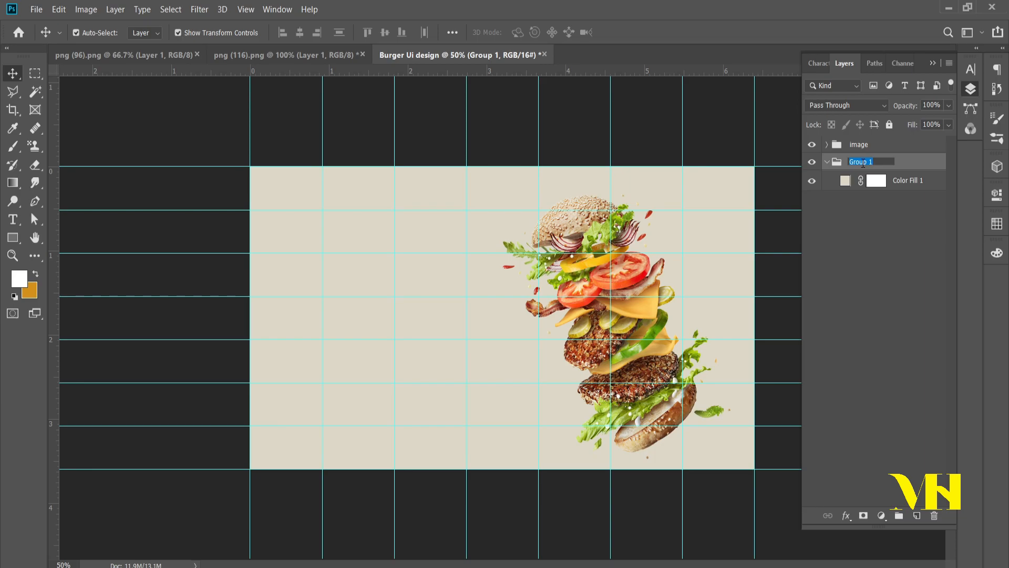
type("Background")
left_click(827, 162)
left_click(858, 259)
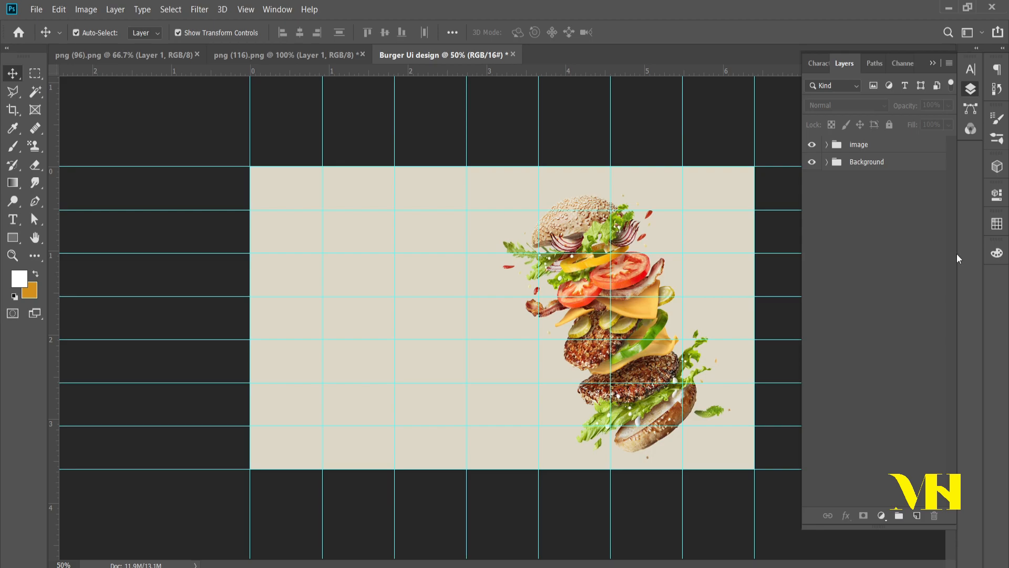
Step: Switch to the "ui design content" file in Notepad, copy the word "beverages", and return to the Photoshop design
left_click(754, 565)
left_click_drag(372, 271, 286, 260)
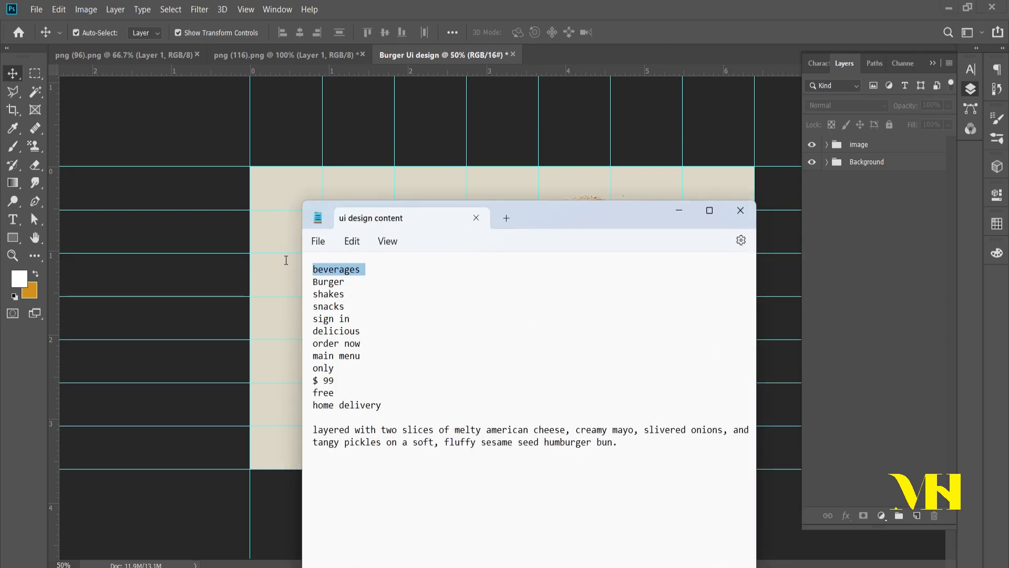
left_click(607, 5)
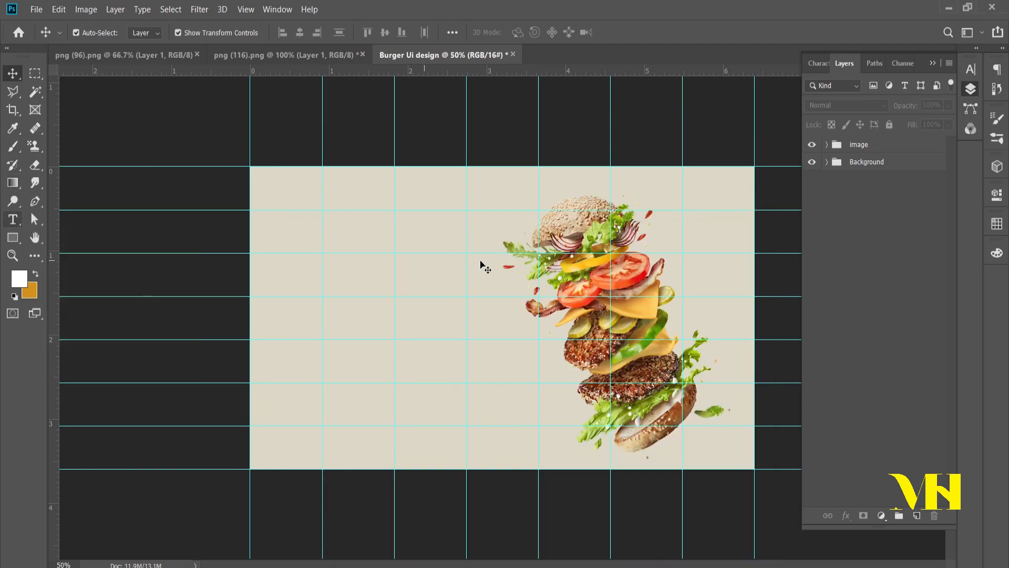
Step: Shrink the burger image slightly and move it lower on the right half of the canvas
left_click(584, 232)
left_click_drag(620, 196, 620, 204)
left_click_drag(560, 208, 586, 237)
left_click(908, 327)
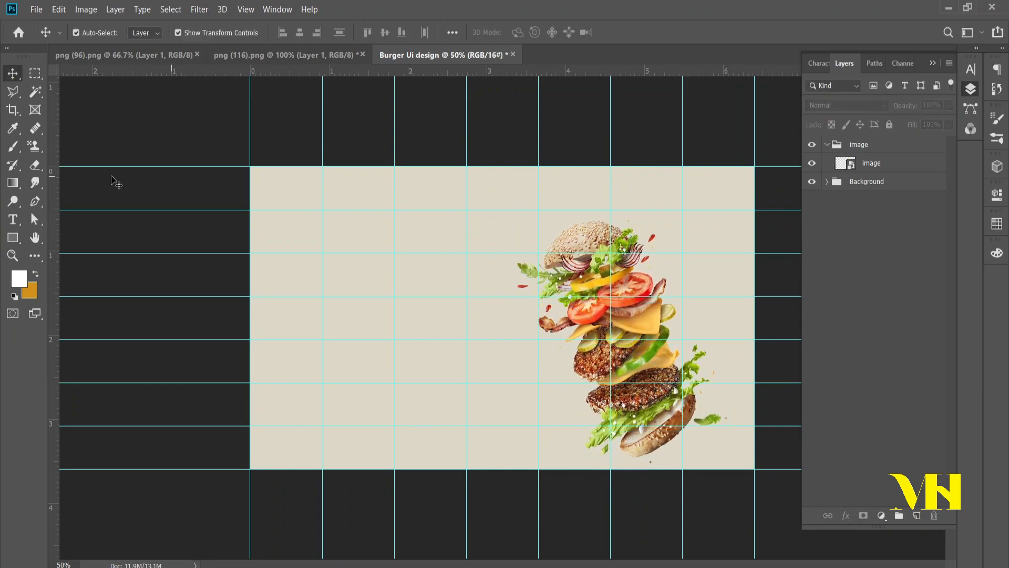
Step: Add the text "BEVERAGES" in 5 pt Montserrat Medium near the canvas's upper-left guide intersection
key("t")
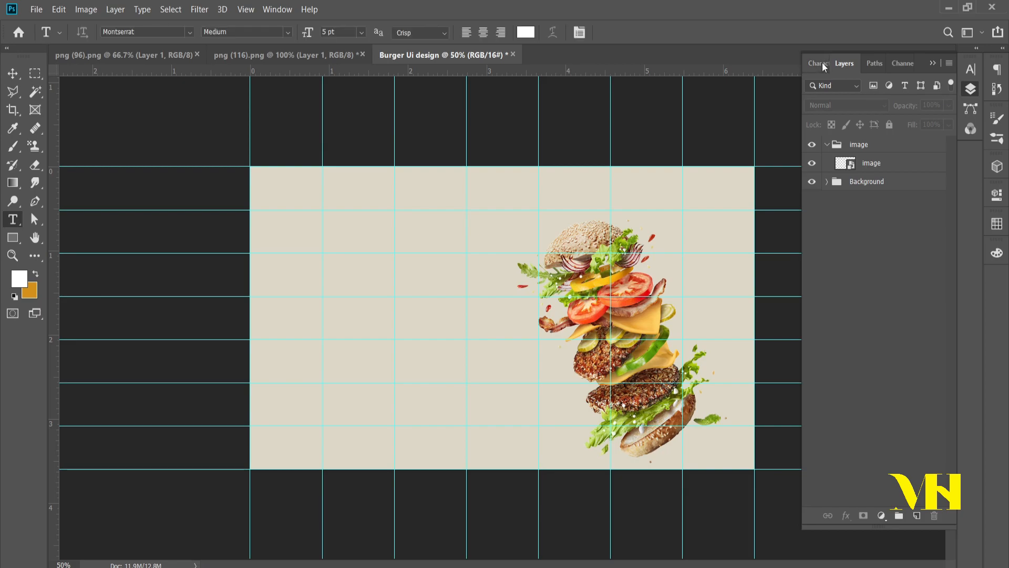
left_click(328, 204)
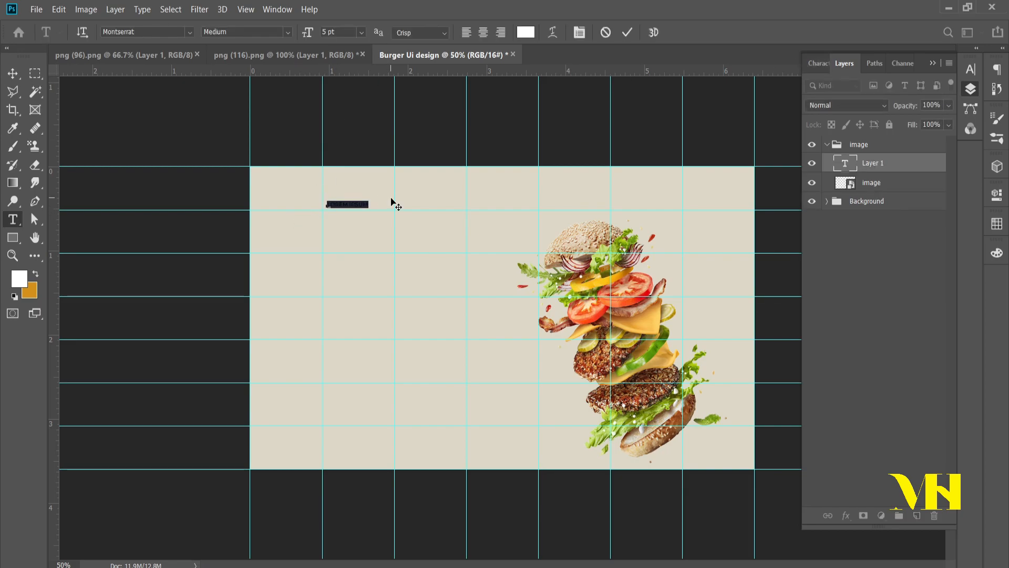
type("BEVERAGES")
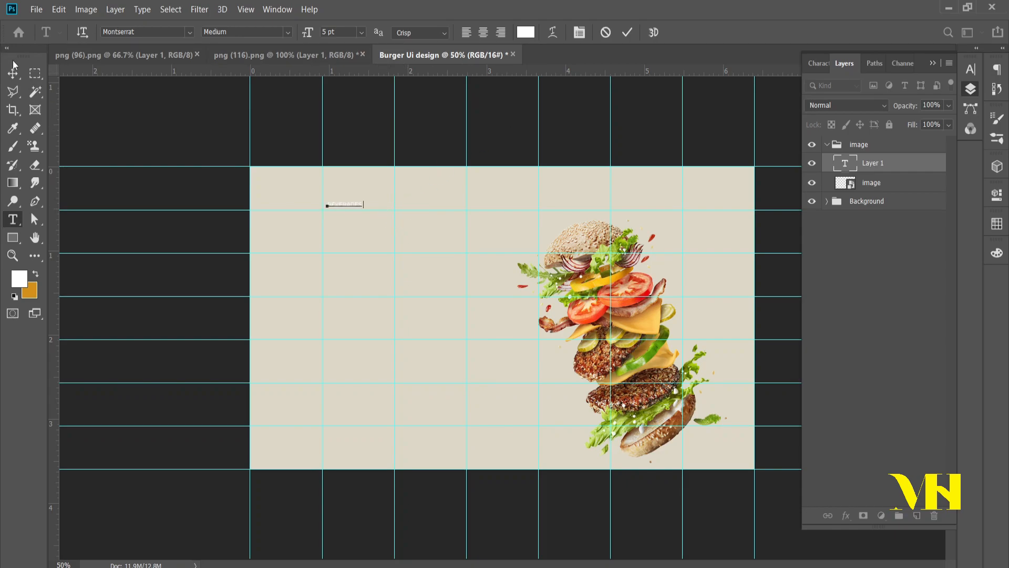
left_click(14, 73)
Step: Set the color of the "BEVERAGES" text to black (000000)
left_click(819, 63)
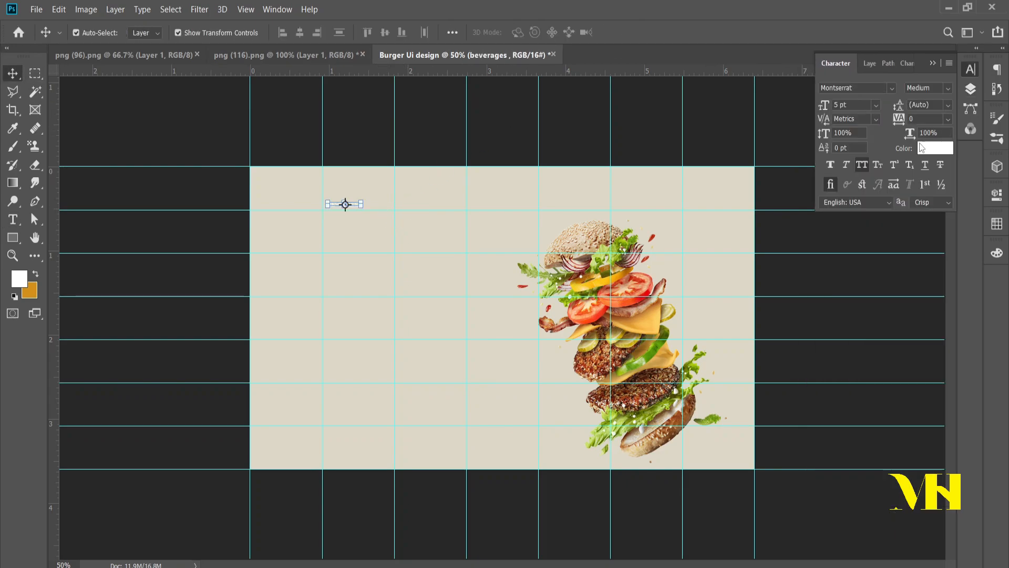
left_click(935, 148)
type("d63838")
left_click_drag(794, 277, 806, 264)
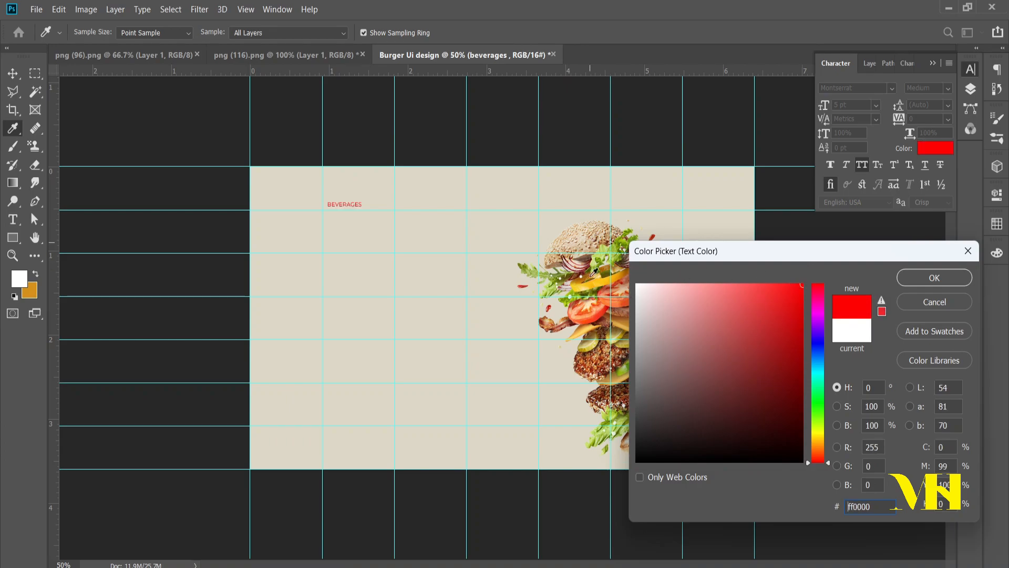
left_click(594, 368)
left_click_drag(780, 328, 813, 275)
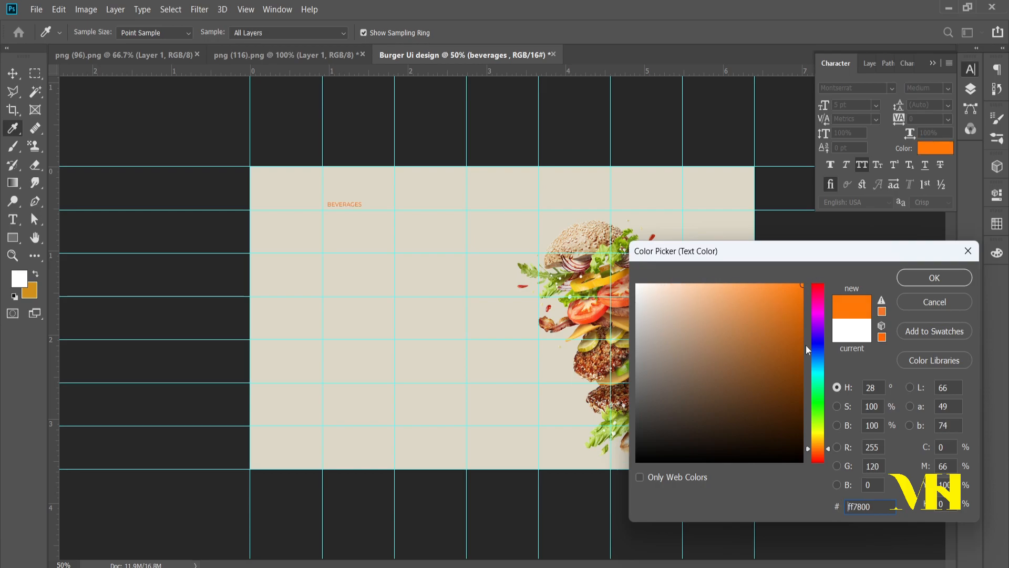
left_click_drag(823, 450, 824, 479)
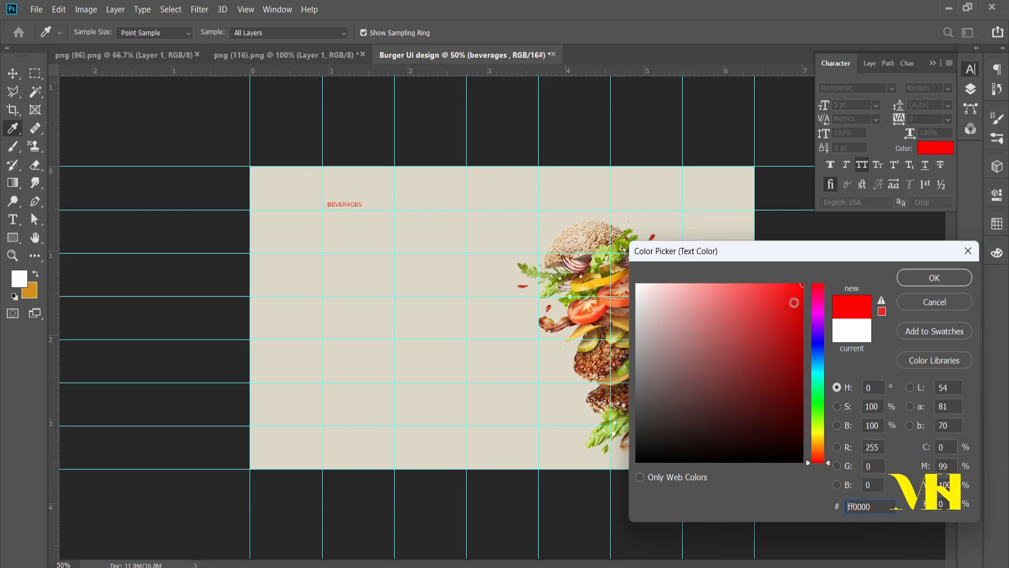
mouse_move(778, 296)
left_mouse_down()
mouse_move(640, 294)
mouse_move(643, 447)
left_mouse_up()
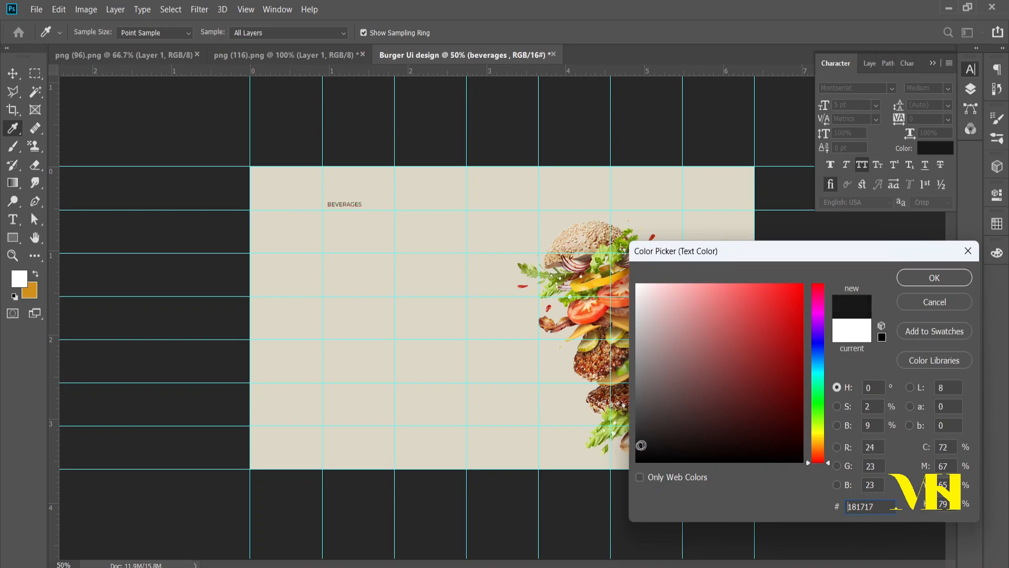
left_click(637, 461)
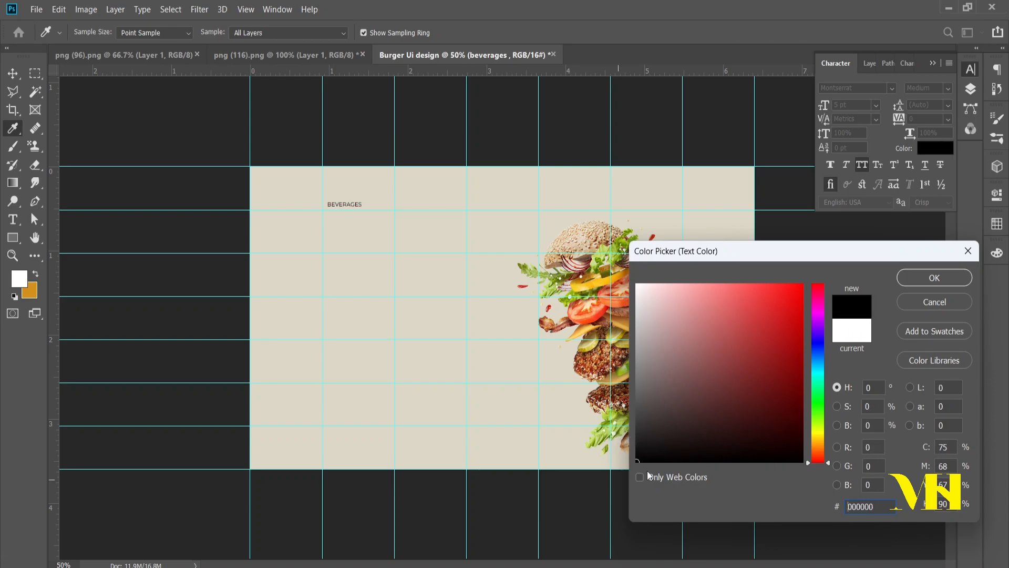
left_click(913, 280)
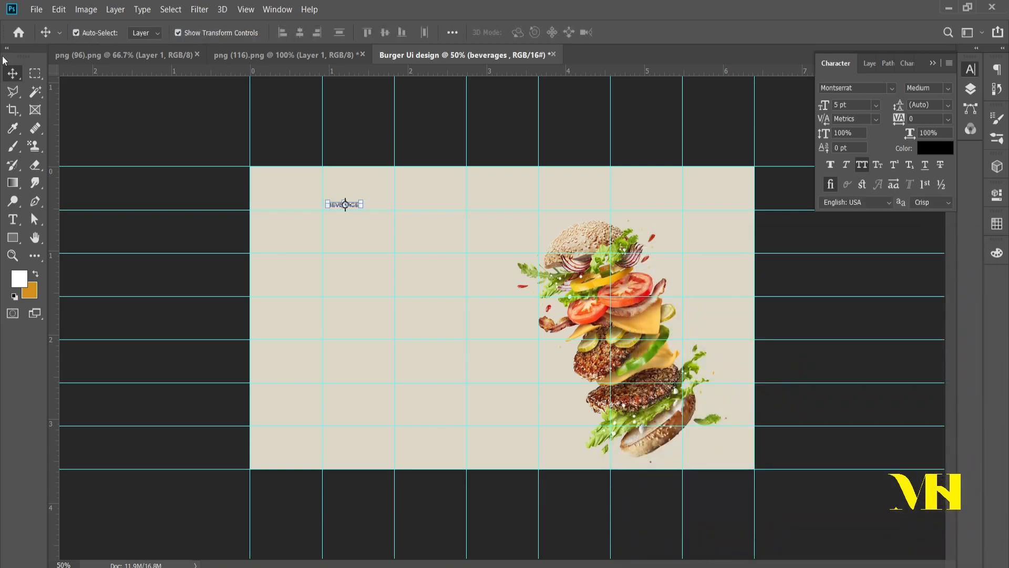
Step: Turn off All Caps for the "BEVERAGES" text and deselect it
left_click(866, 165)
left_click(364, 285)
key("ctrl+plus")
left_click(363, 280)
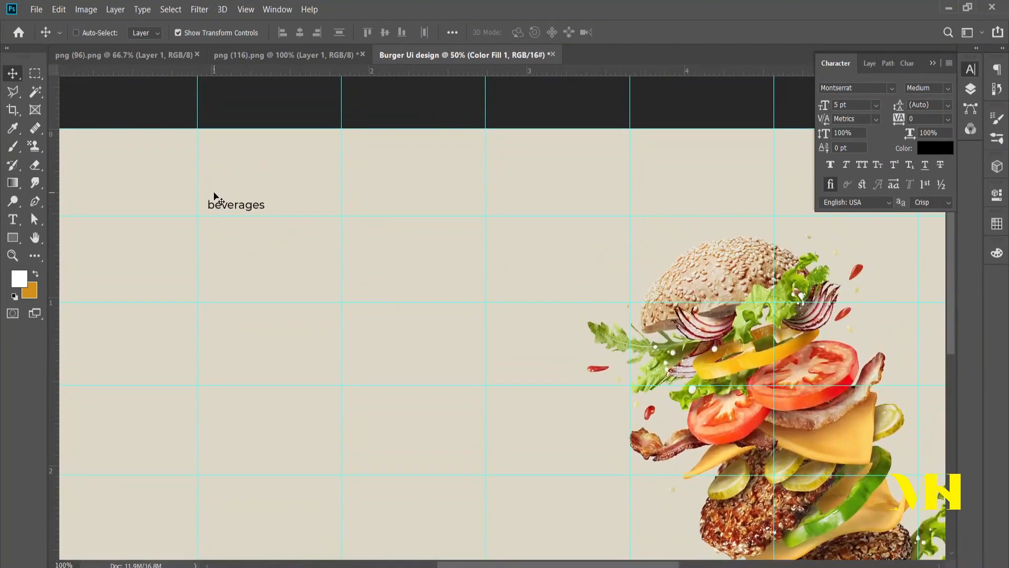
Step: Duplicate "beverages" at the next vertical guide and replace the copy's text with "Burger" from the "ui design content" file in Notepad
left_click_drag(224, 207, 388, 213)
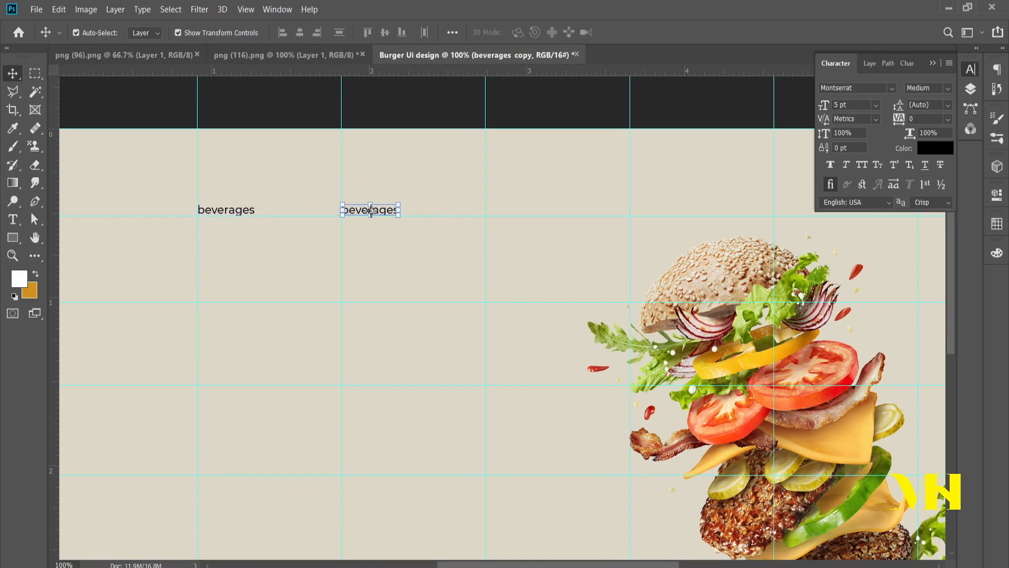
key("alt+Tab")
left_click_drag(345, 281, 302, 289)
key("ctrl+c")
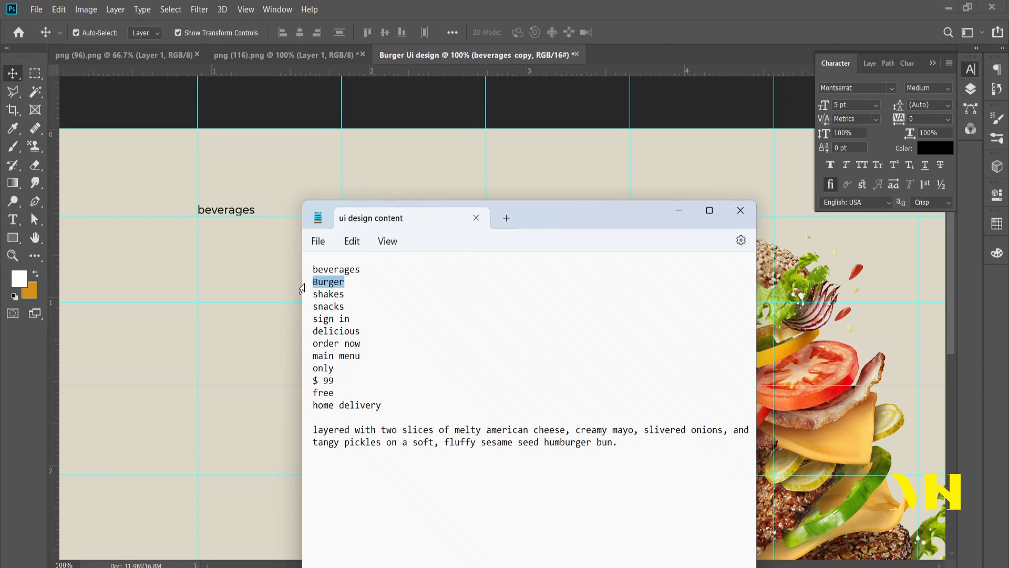
left_click(663, 21)
double_click(393, 213)
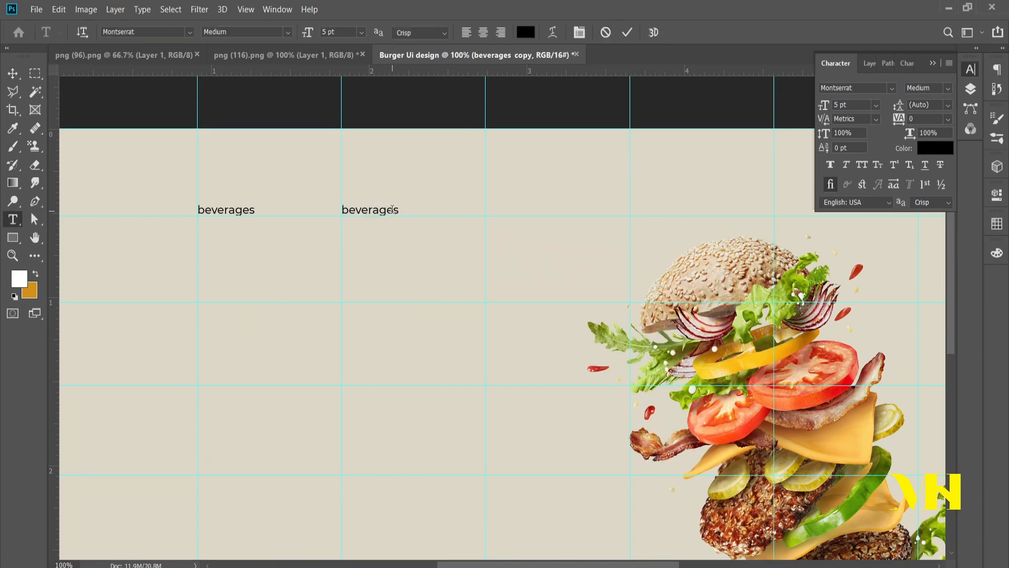
key("ctrl+v")
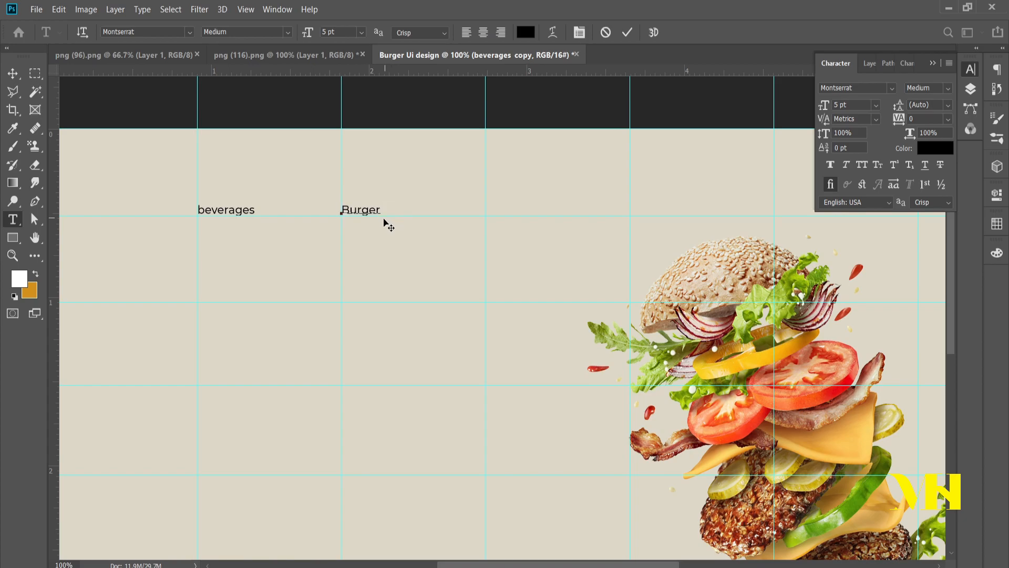
left_click(9, 73)
Step: Switch to the "ui design content" file in Notepad, copy the word "shakes", and return to the Photoshop design
key("alt+Tab")
left_click_drag(380, 296, 290, 299)
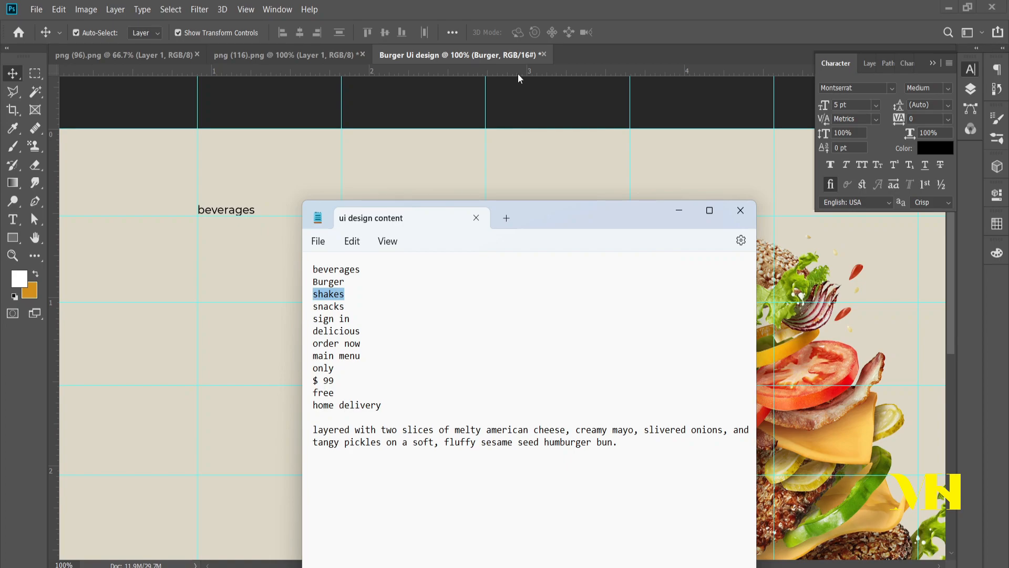
key("alt+Tab")
left_click(387, 234)
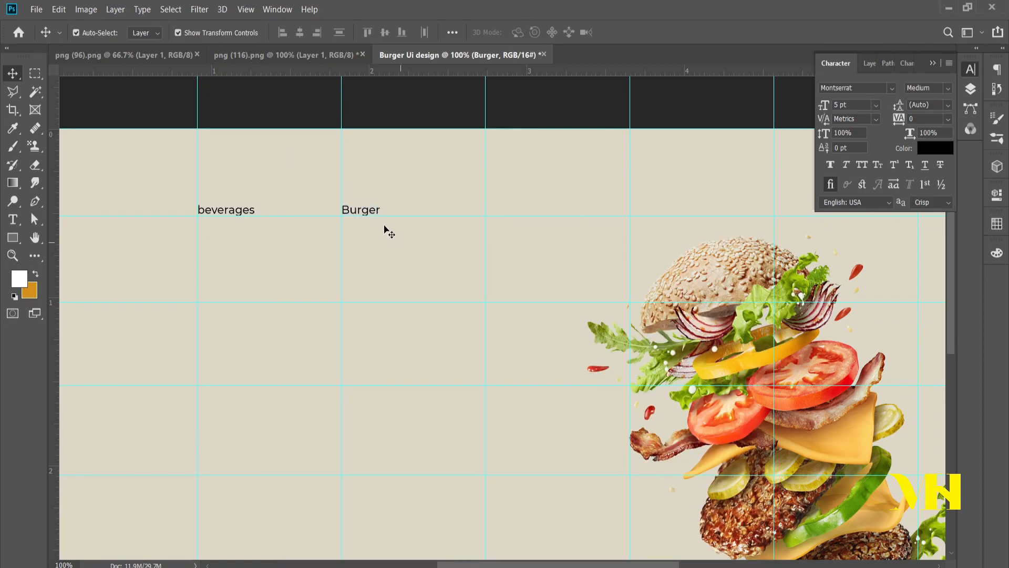
Step: Duplicate the "Burger" text to its right on the same line and change the copy to "shakes"
left_click(375, 211)
left_click_drag(377, 209, 442, 211)
double_click(440, 210)
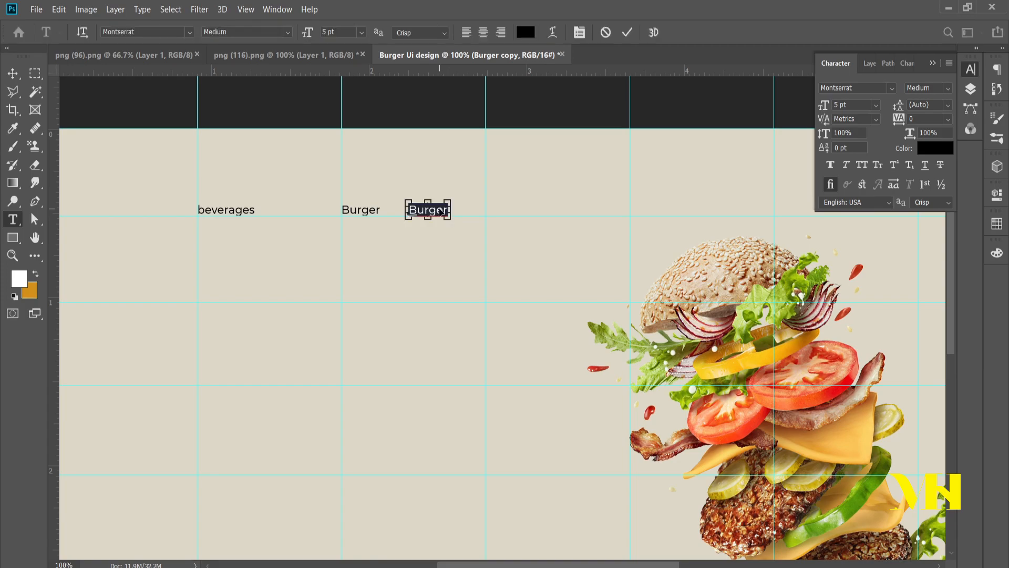
type("shakes")
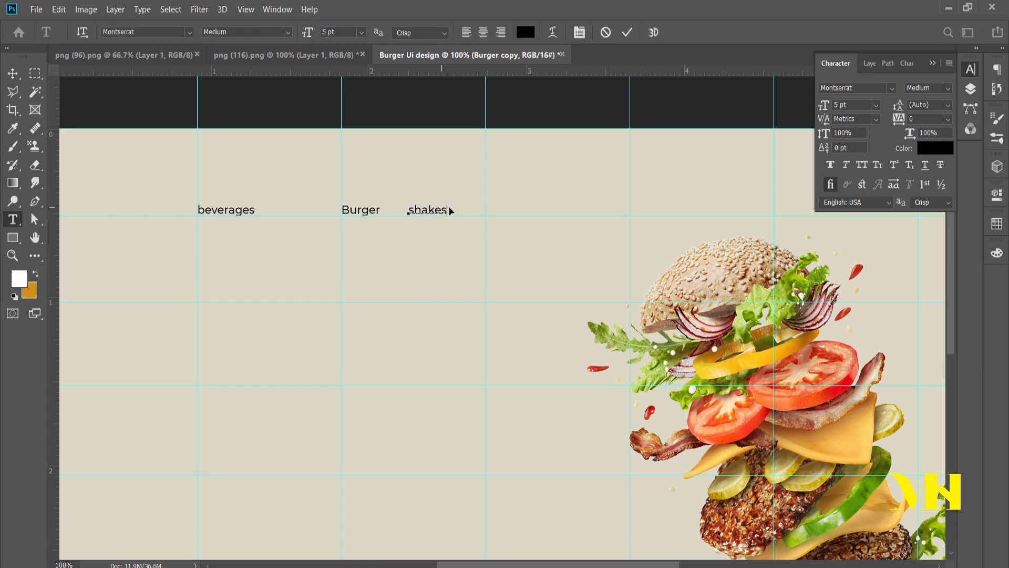
left_click(626, 33)
left_click(441, 261)
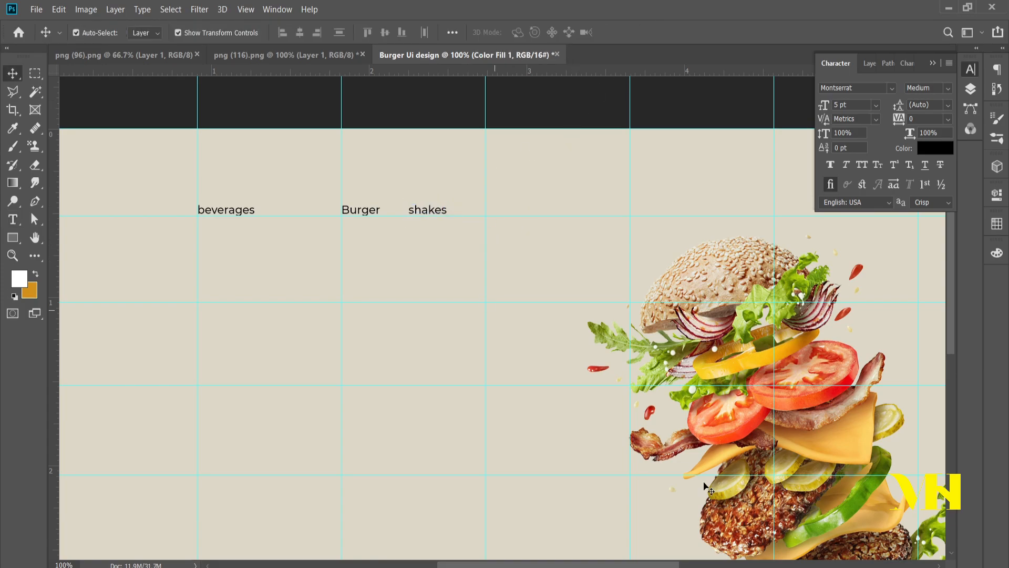
Step: Switch to the "ui design content" file in Notepad, copy the word "snacks", and return to the Photoshop design
key("alt+Tab")
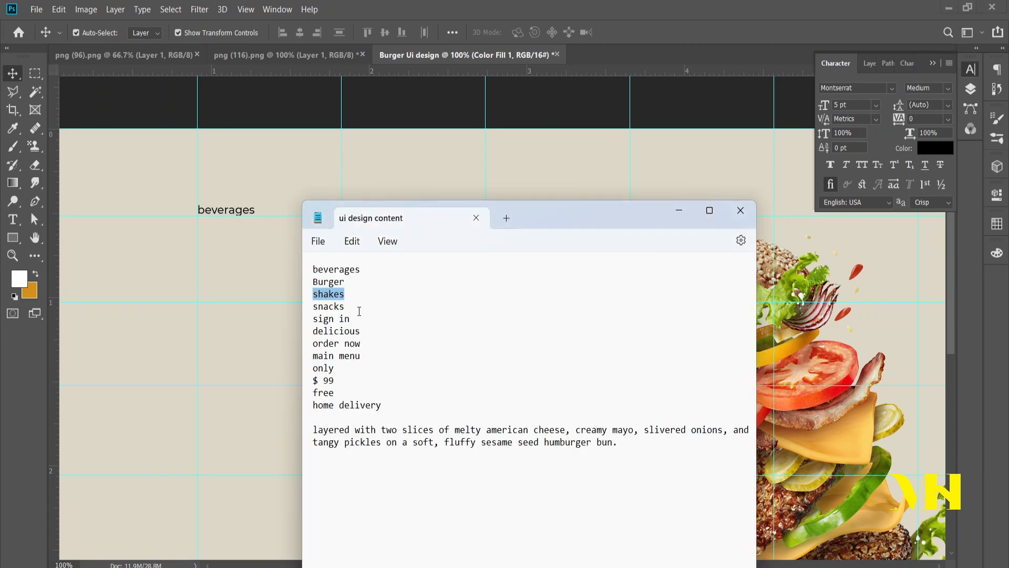
left_click_drag(359, 310, 320, 310)
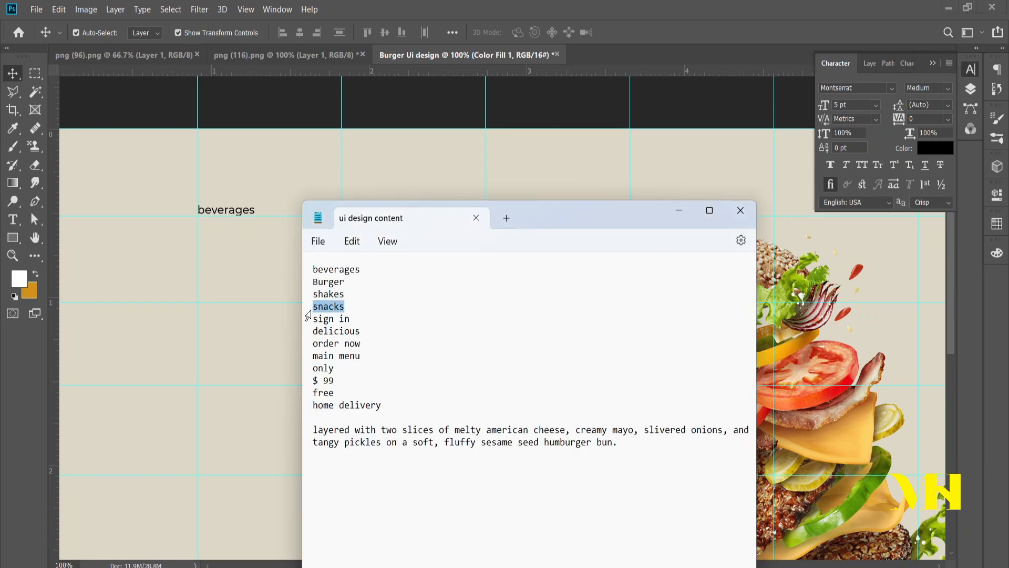
left_click(614, 13)
Step: Duplicate the "shakes" text to its right on the same line and change the copy to "snacks"
left_click(433, 212)
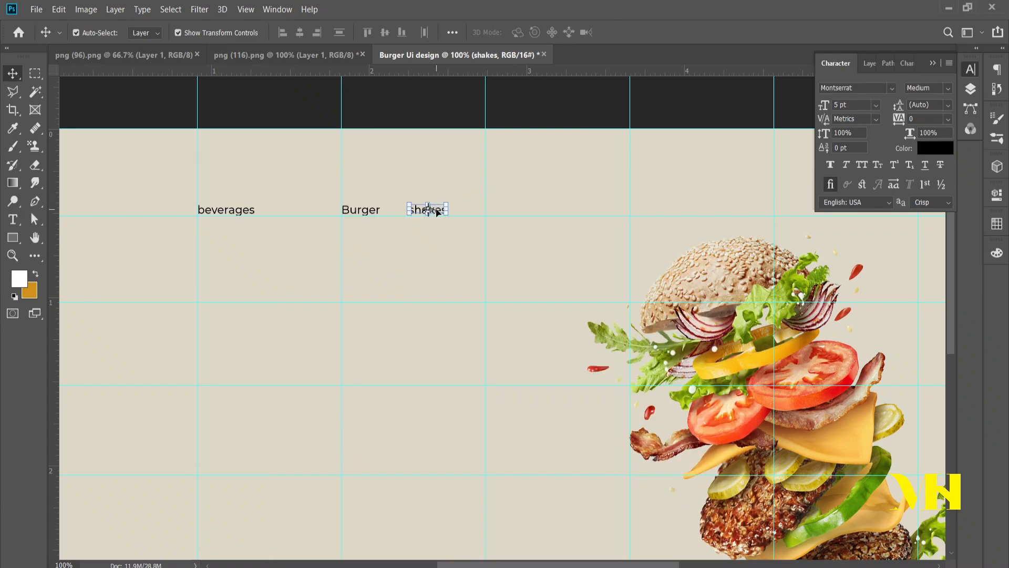
left_click_drag(440, 216, 509, 209)
double_click(508, 209)
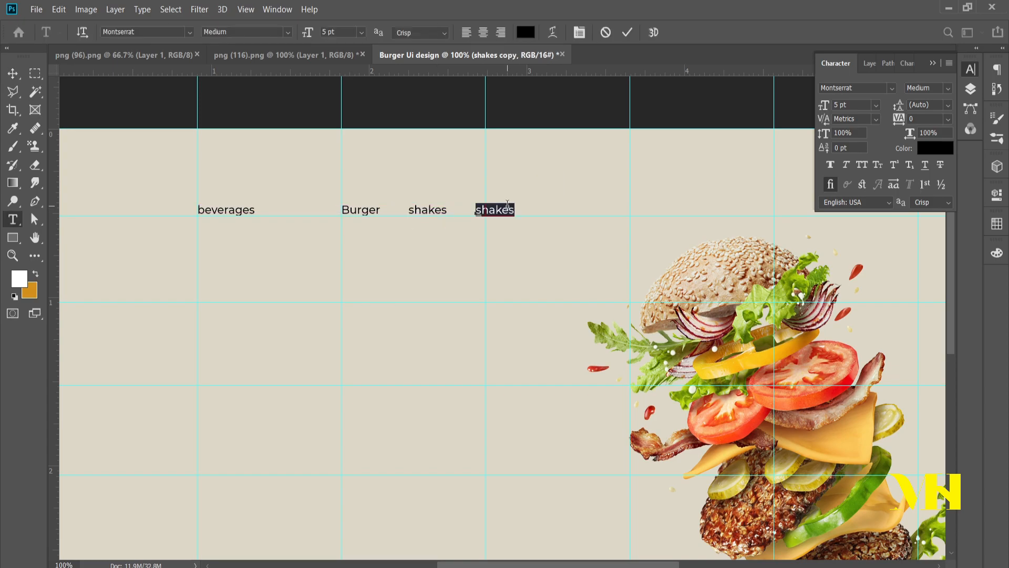
type("snacks")
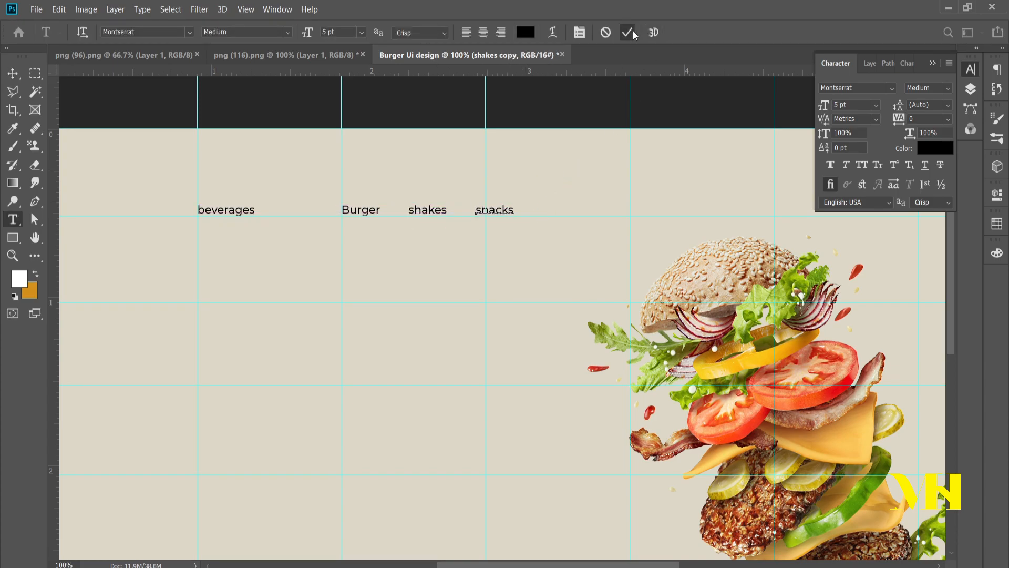
left_click(627, 32)
key("v")
left_click(373, 253)
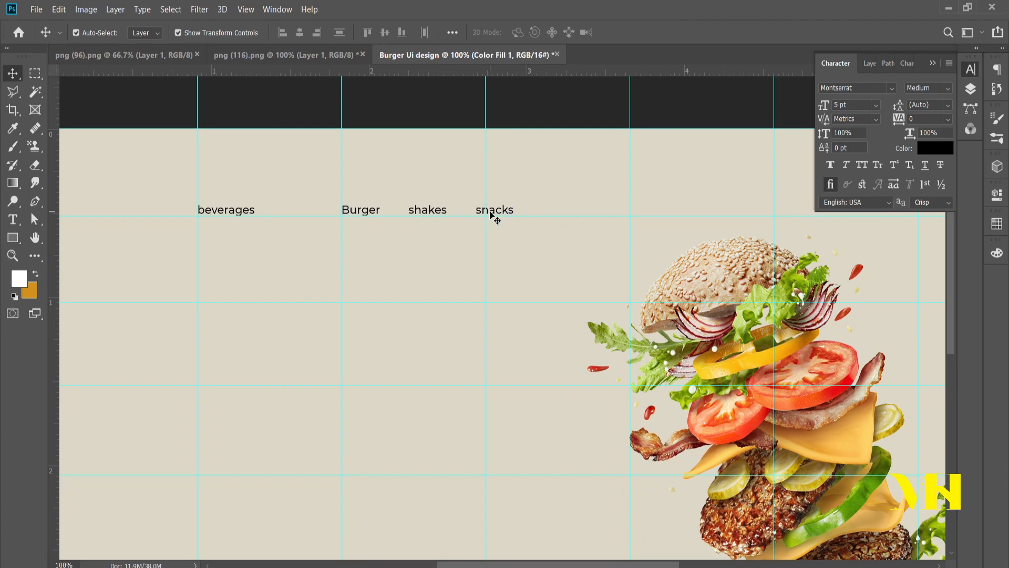
Step: Move the "beverages" text to the right, closer to "Burger"
left_click(251, 211)
left_click_drag(251, 212, 269, 211)
key("Right")
key("Right")
key("Right")
key("Right")
key("Right")
key("Right")
key("Right")
key("Right")
key("Right")
key("Right")
key("Right")
key("Right")
key("Right")
key("Right")
key("Right")
key("Right")
key("Right")
key("Right")
key("Right")
key("Right")
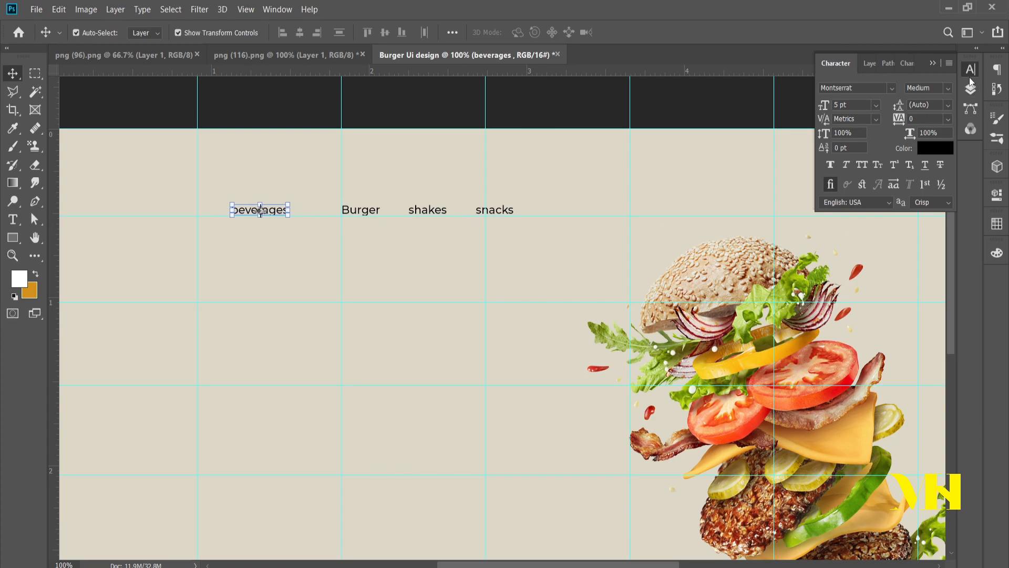
Step: Distribute the four menu text layers by their vertical and horizontal centers and align their vertical centers to the selection
left_click(971, 85)
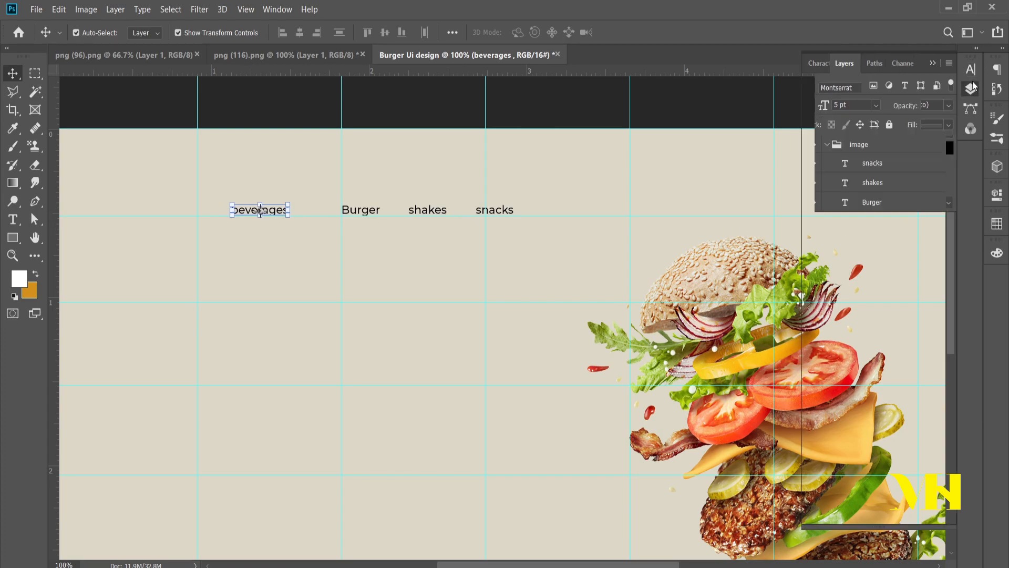
left_click(875, 165, "shift")
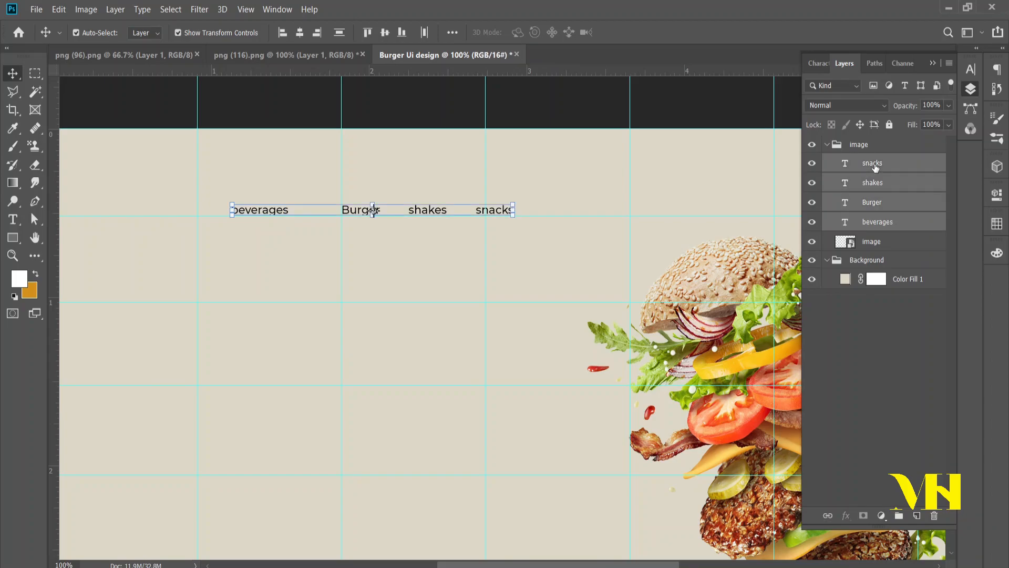
left_click(452, 32)
left_click(412, 114)
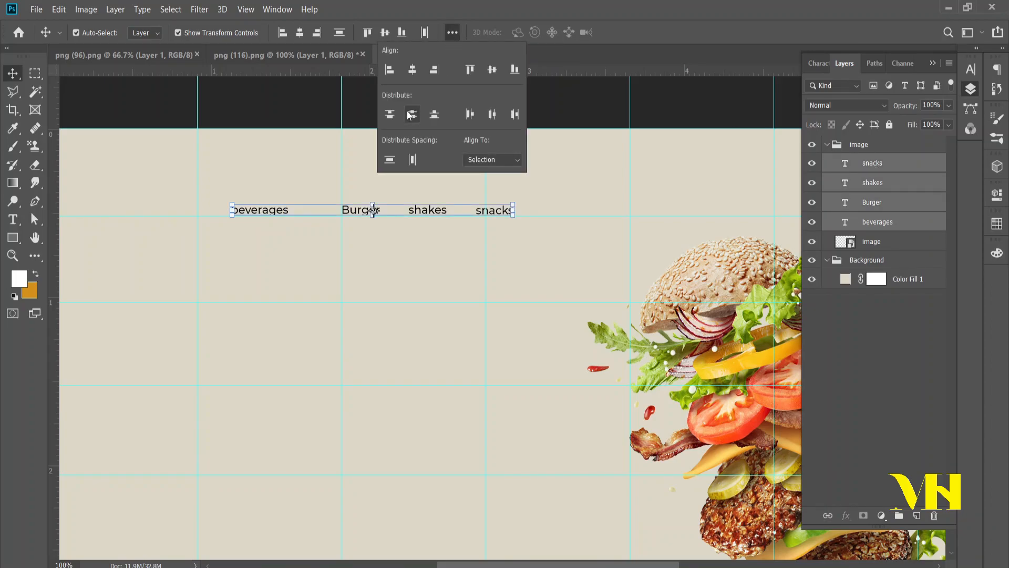
left_click(492, 115)
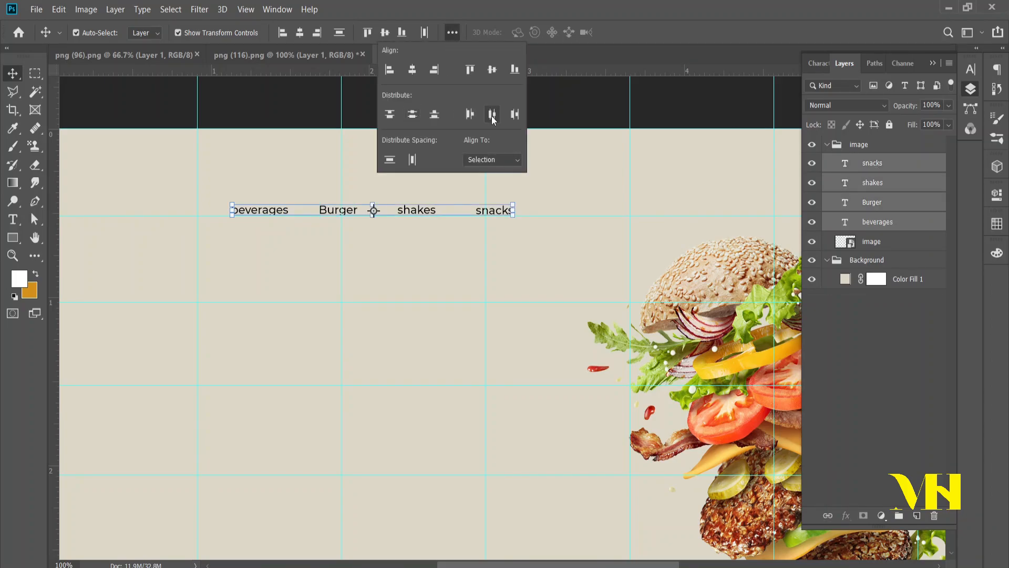
left_click(493, 70)
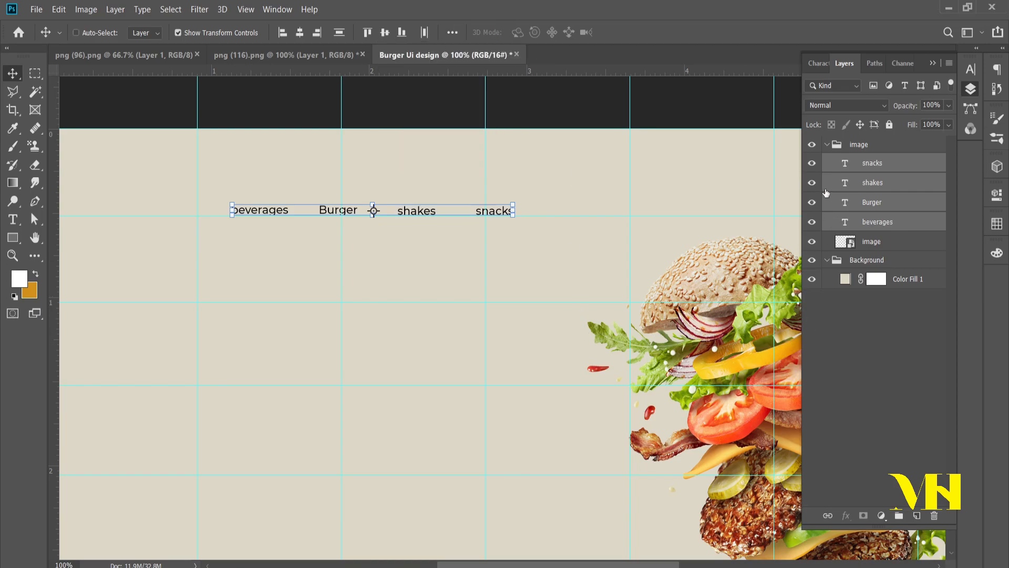
Step: Move the four menu text layers out of the "image" group and shift them right until they sit above the burger
left_click_drag(867, 174, 865, 147)
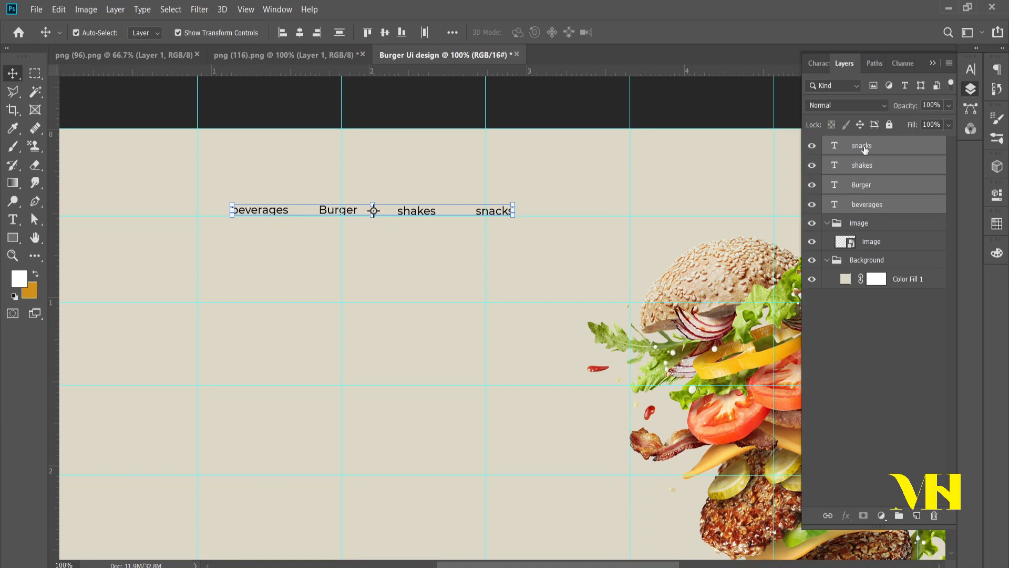
key("ctrl+minus")
key("ctrl+minus")
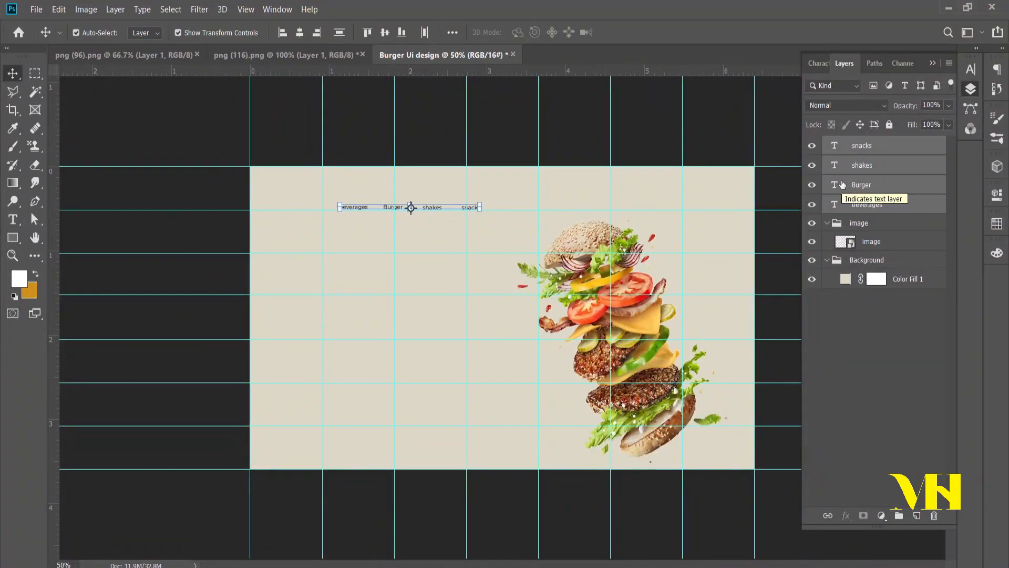
key("shift+Right")
key("shift+Right")
key("shift+Right")
key("shift+Right")
key("shift+Right")
key("shift+Right")
key("shift+Right")
key("shift+Right")
key("shift+Right")
key("shift+Right")
key("shift+Right")
key("shift+Right")
key("shift+Right")
key("shift+Right")
key("shift+Right")
key("shift+Right")
key("shift+Right")
key("shift+Right")
key("shift+Right")
key("shift+Right")
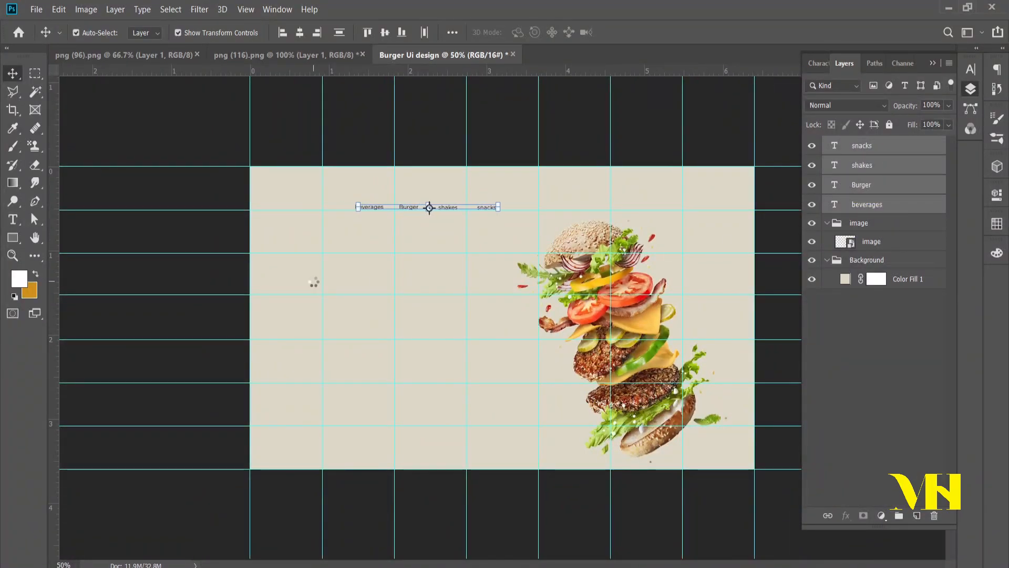
key("shift+Right")
key("shift+Right")
key("shift+Right")
key("shift+Right")
key("shift+Right")
key("shift+Right")
key("shift+Right")
key("shift+Right")
key("shift+Right")
key("shift+Right")
key("shift+Right")
key("shift+Right")
key("shift+Right")
key("shift+Right")
key("shift+Right")
key("shift+Right")
key("shift+Right")
key("shift+Right")
key("shift+Right")
key("shift+Right")
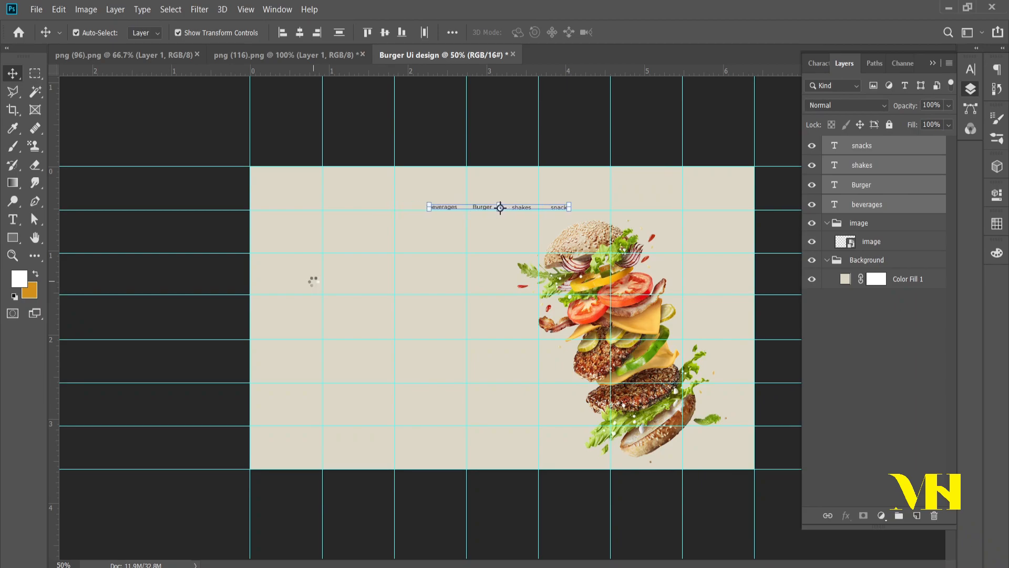
key("shift+Right")
key("shift+Right")
key("shift+Right")
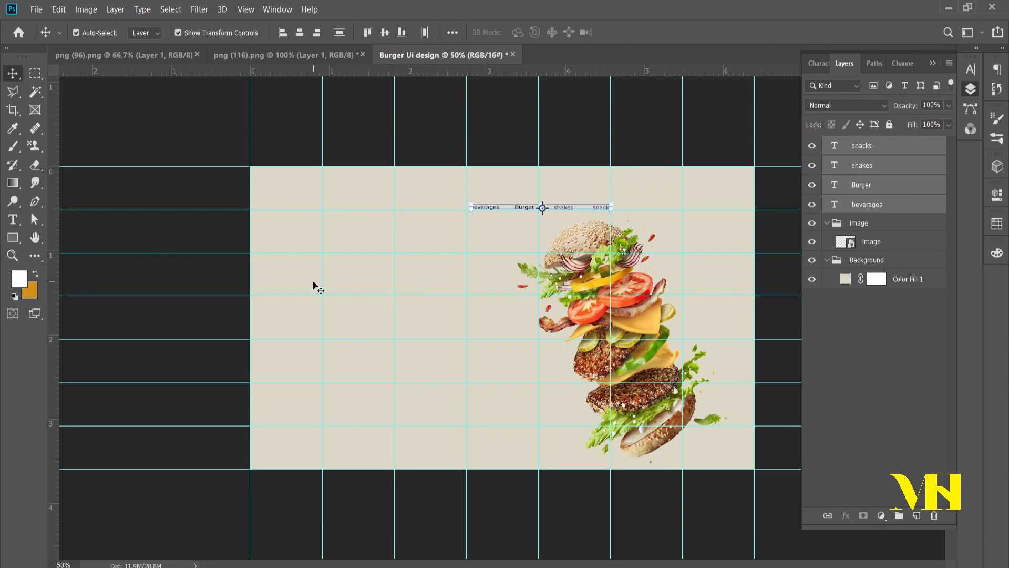
left_click(405, 349, "ctrl")
left_click(405, 349, "ctrl")
left_click_drag(564, 198, 285, 356)
left_click(880, 395)
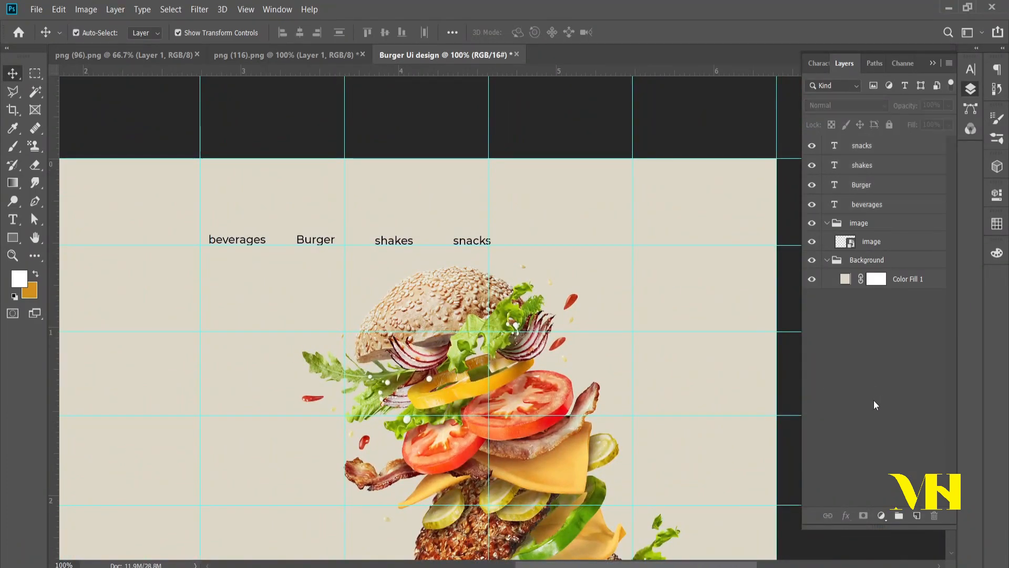
Step: Select the four menu text layers from "Beverages" to "Snacks" and set their characters to All Caps
left_click(441, 291, "ctrl")
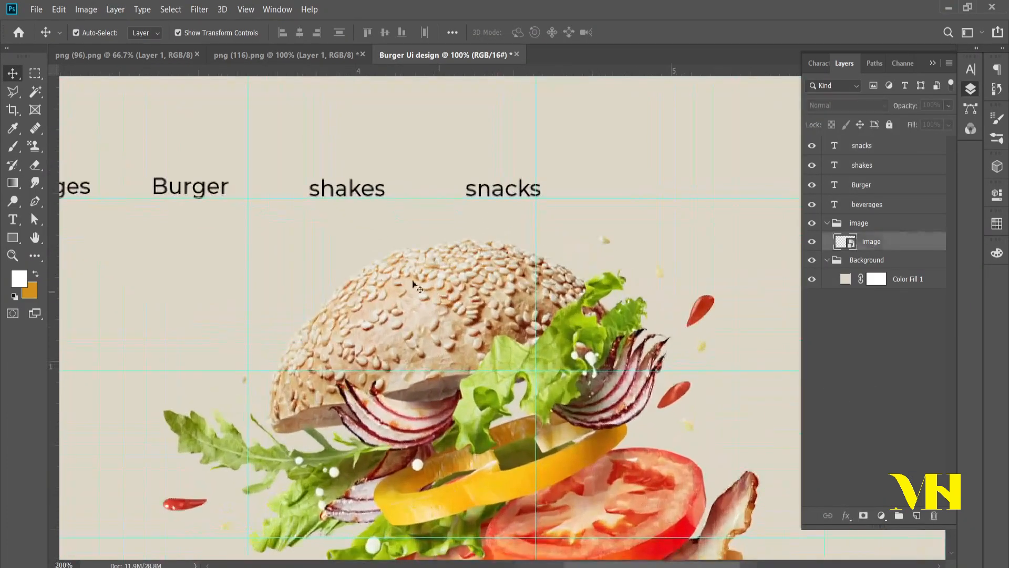
left_click(440, 291, "ctrl")
left_click_drag(289, 236, 427, 269)
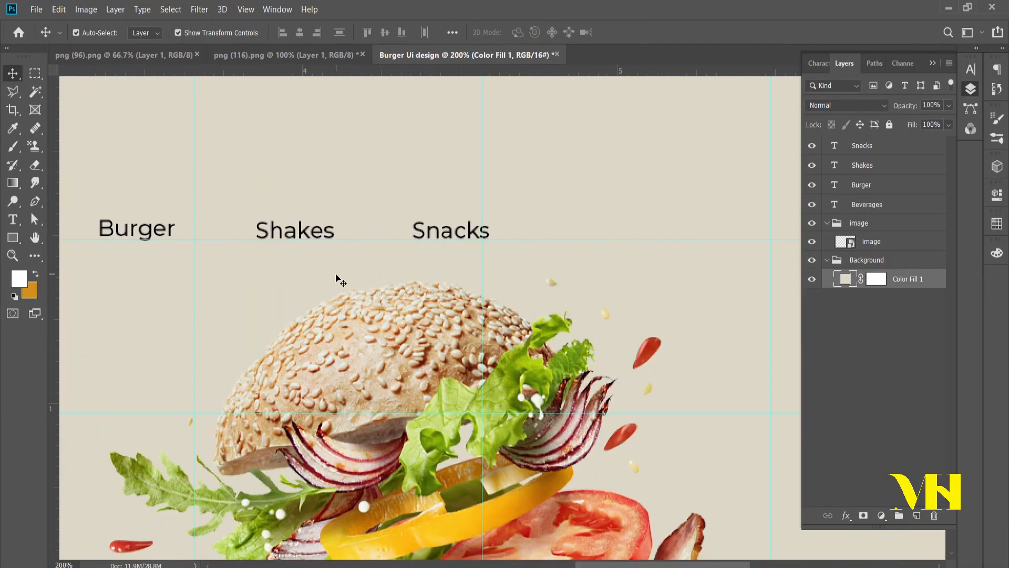
key("ctrl+minus")
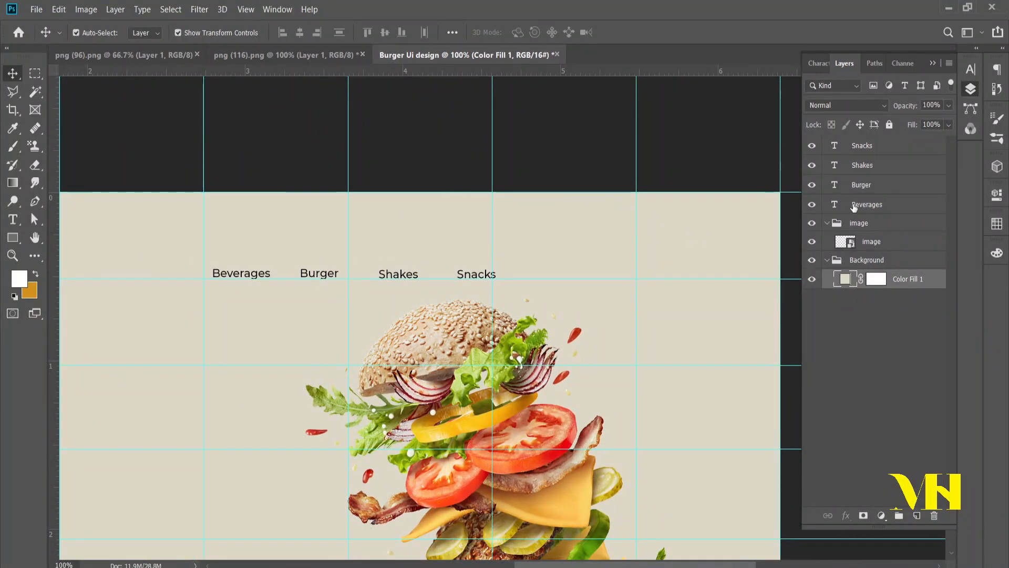
left_click(862, 205)
left_click(862, 146, "shift")
left_click(820, 64)
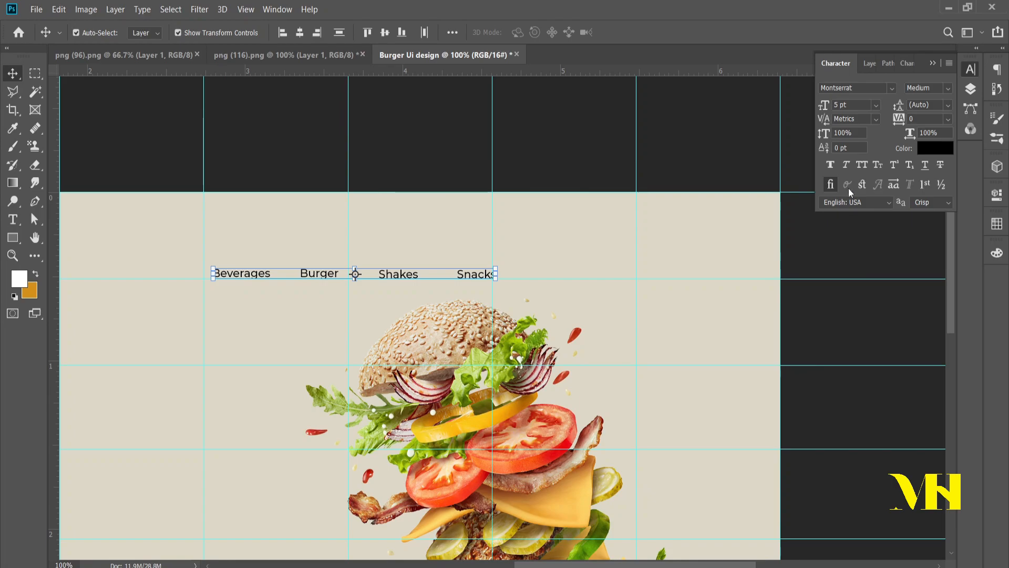
left_click(862, 165)
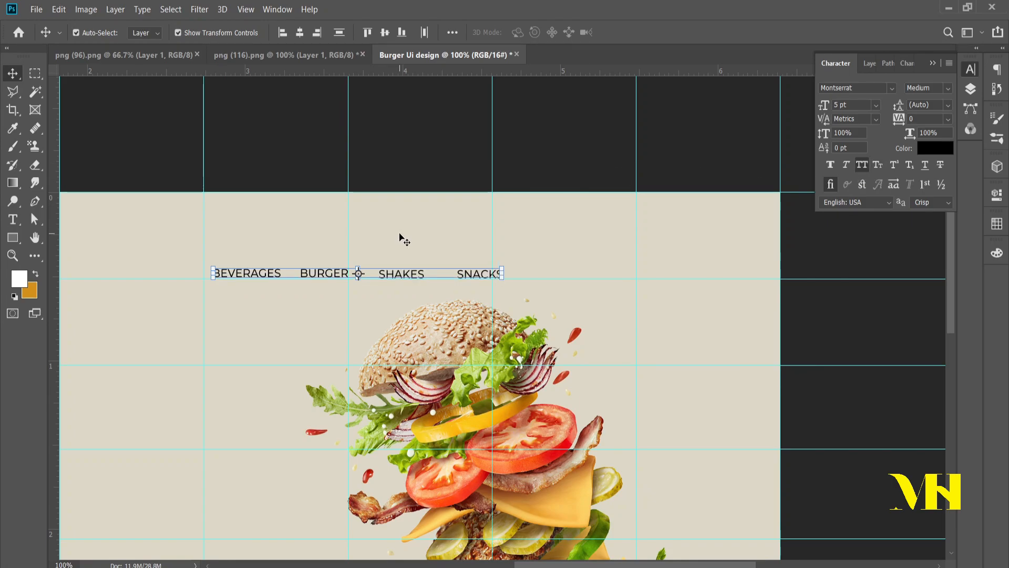
Step: Shift the four menu texts left until the row starts and ends on the vertical guides
key("Left")
key("Left")
key("Left")
key("Left")
key("Left")
key("Left")
key("Left")
key("Left")
key("Left")
key("Left")
key("Left")
key("Left")
key("Left")
key("Left")
key("Left")
key("Left")
key("Left")
key("Left")
key("Left")
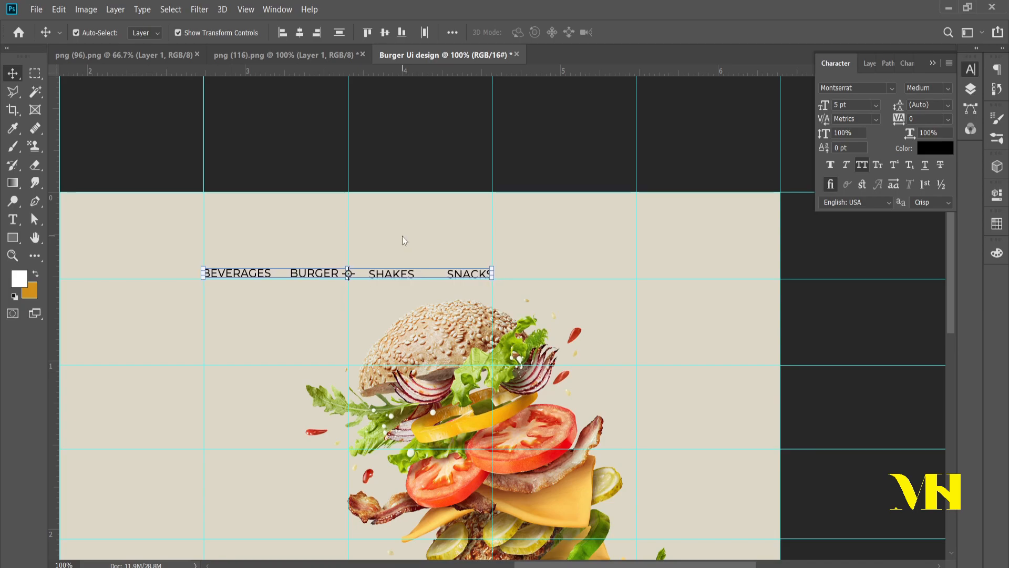
left_click(461, 127)
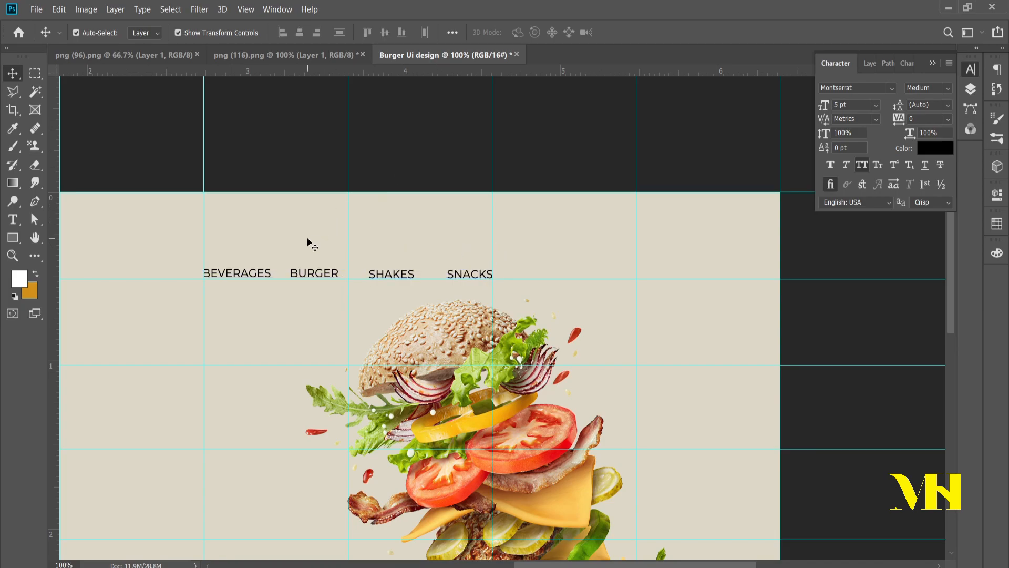
Step: Select the four menu text layers again and distribute them evenly across the row
left_click(971, 89)
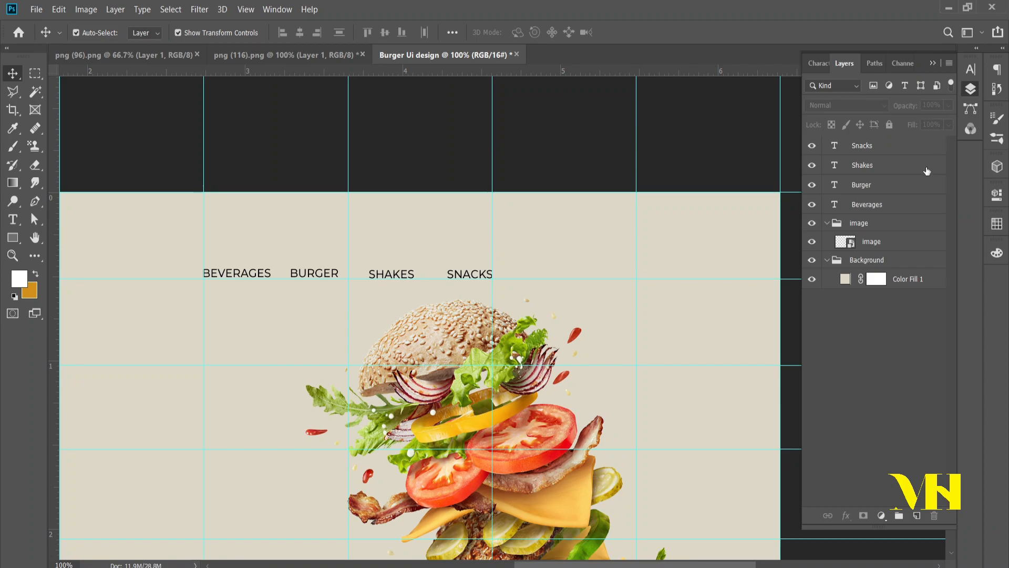
left_click(888, 148)
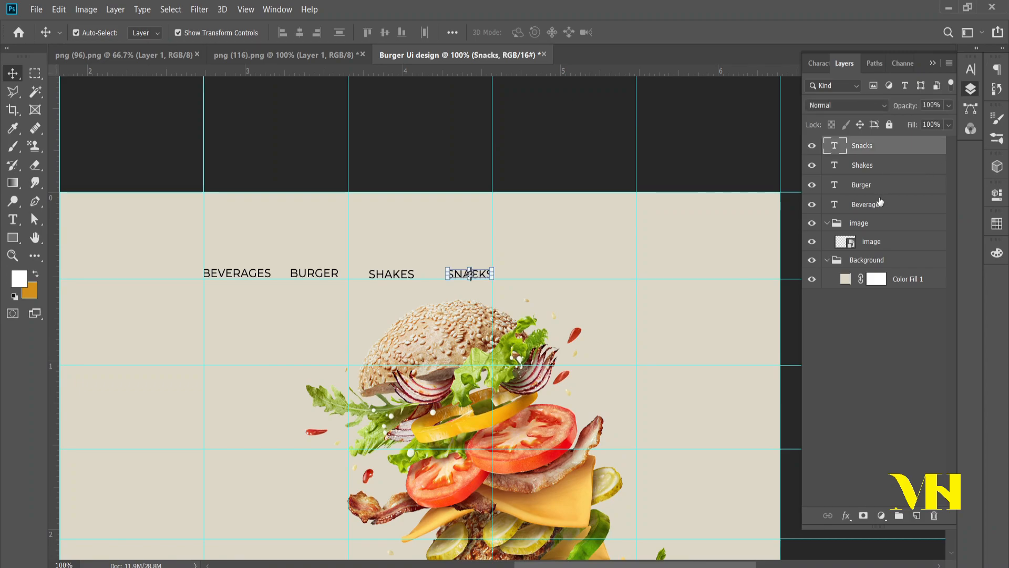
left_click(881, 205, "shift")
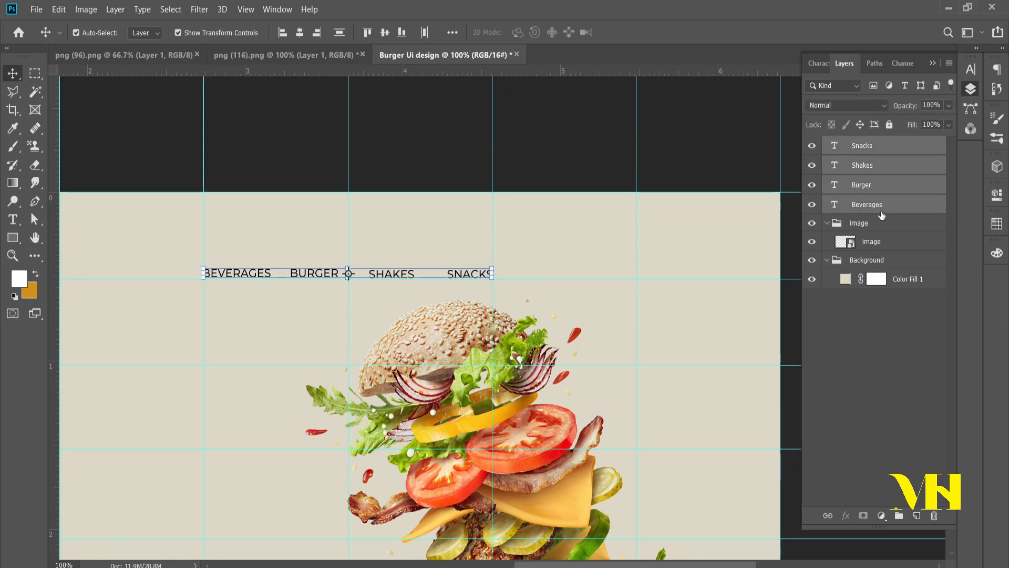
left_click(451, 33)
left_click(492, 114)
left_click(411, 114)
left_click(728, 5)
left_click(897, 392)
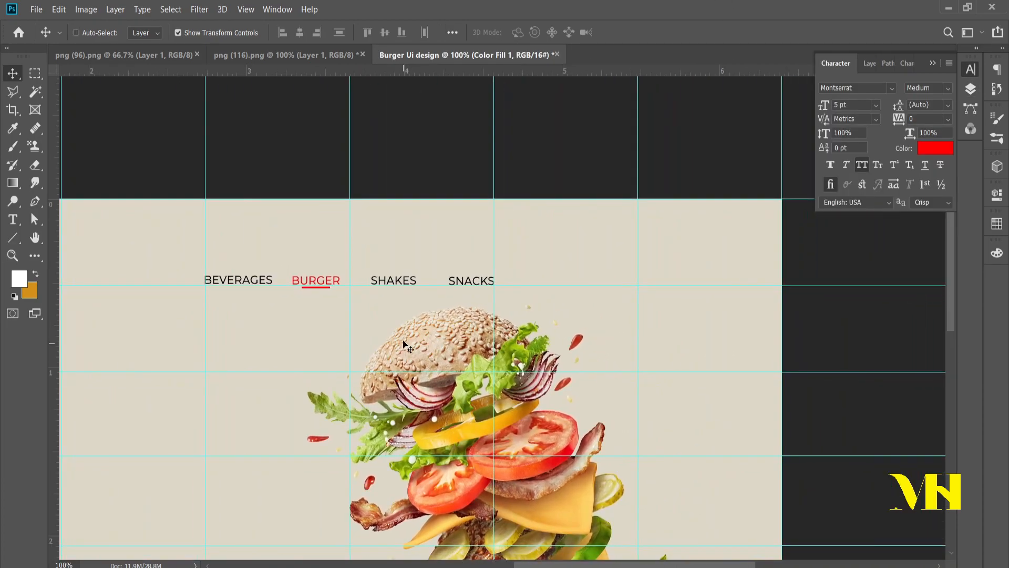
Step: Place the "searching-bar" image from the Desktop "ui" folder into the burger design as an embedded object
key("ctrl+plus")
left_click_drag(557, 314, 248, 329)
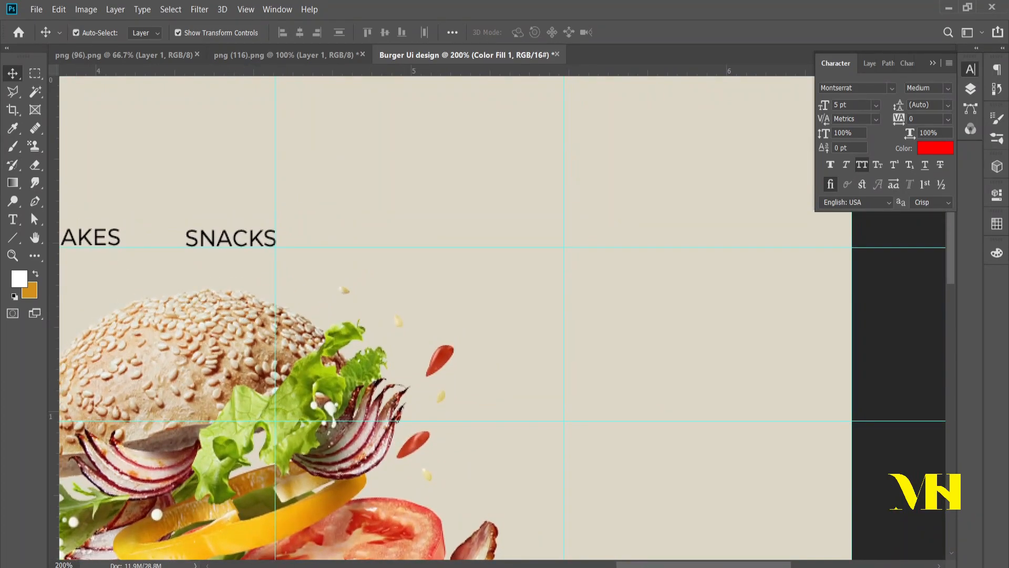
left_click(36, 9)
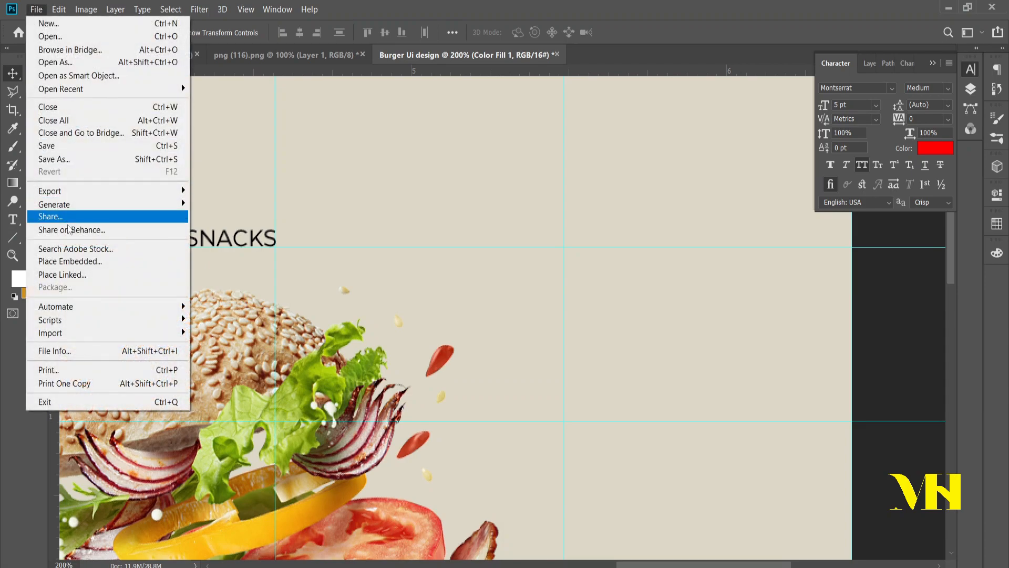
left_click(78, 262)
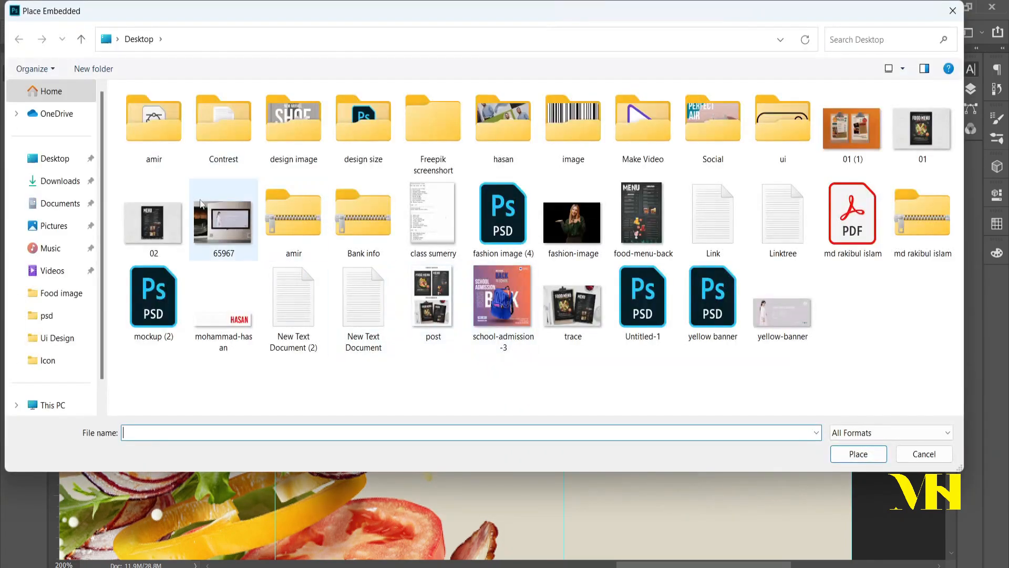
double_click(780, 127)
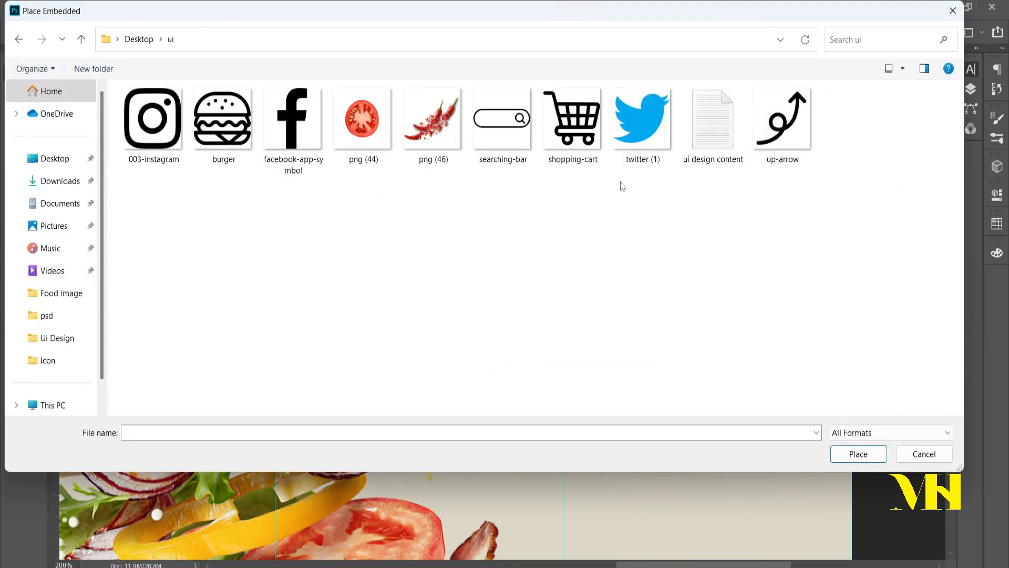
left_click(485, 143)
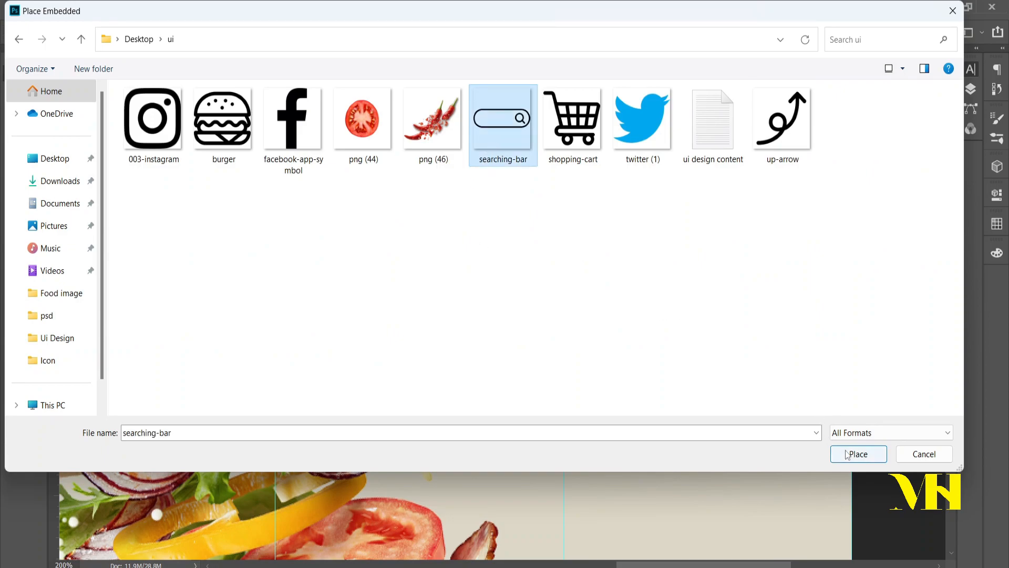
left_click(851, 455)
Step: Scale the placed search bar down to menu text height and position it on the menu line to the right of "SNACKS"
scroll(469, 290, "up", 5)
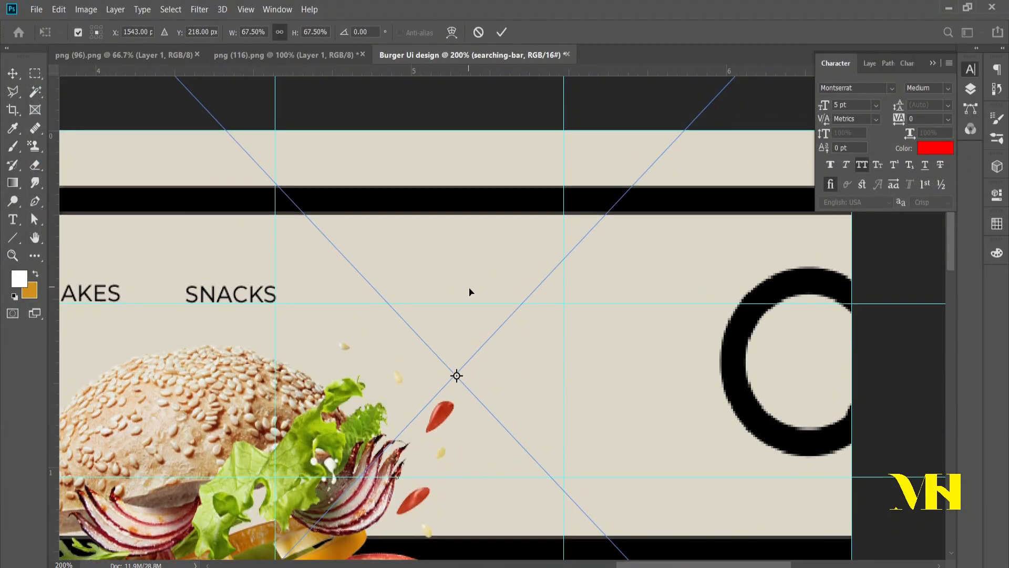
scroll(476, 258, "up", 2)
key("ctrl+minus")
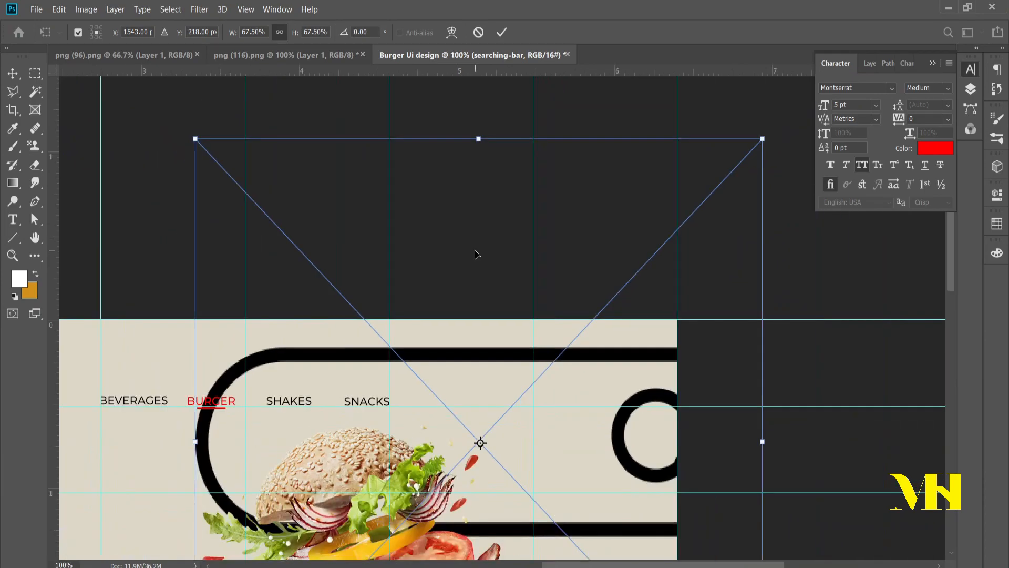
left_click_drag(479, 139, 478, 442)
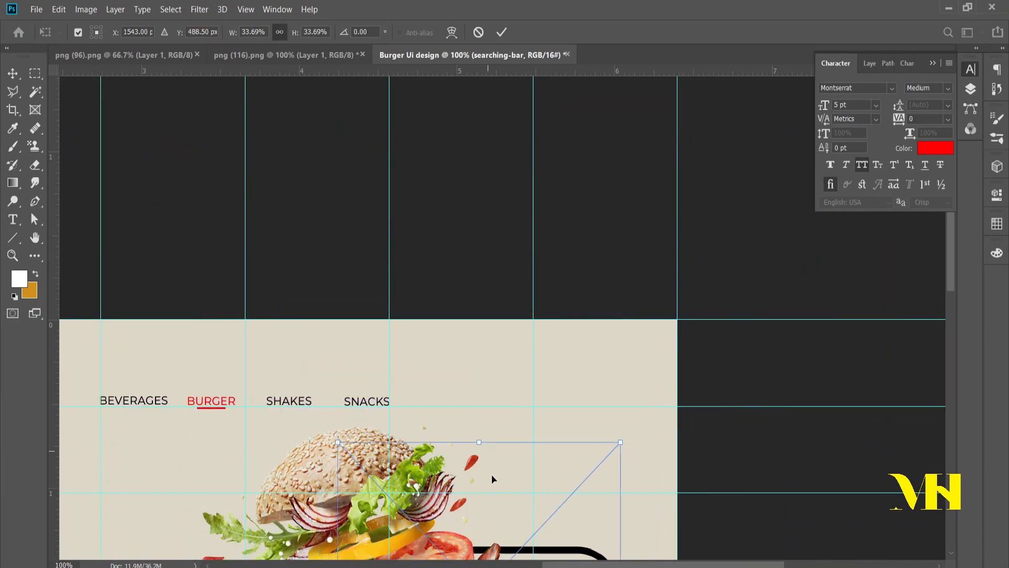
left_click_drag(561, 553, 605, 336)
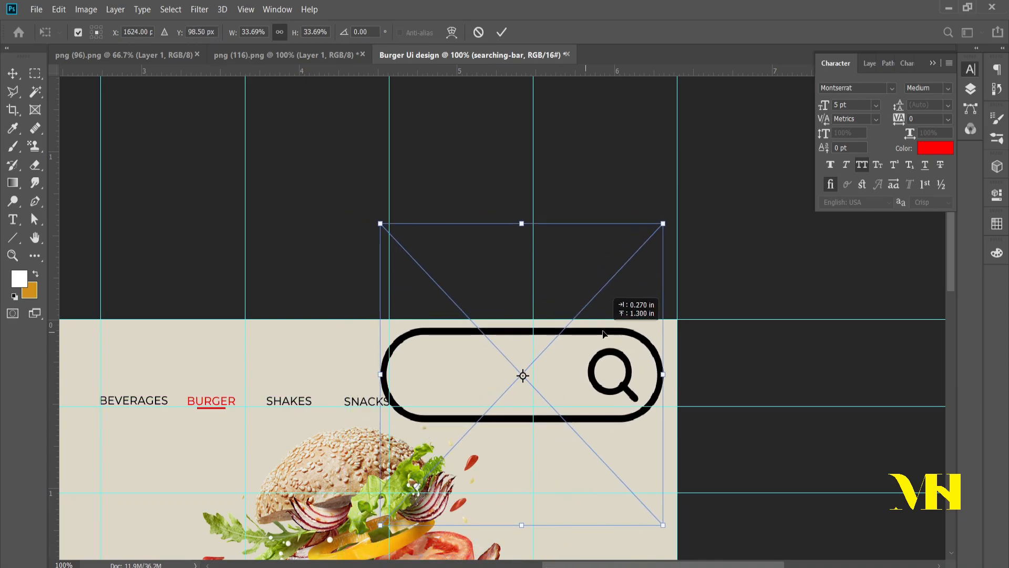
left_click_drag(523, 222, 489, 400)
left_click_drag(466, 438, 449, 401)
key("Return")
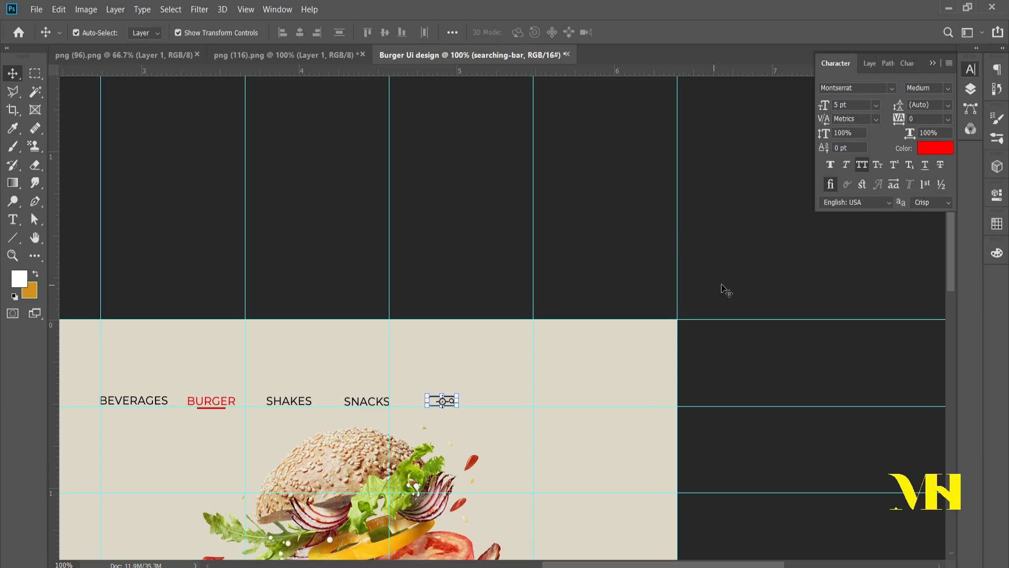
left_click(747, 218)
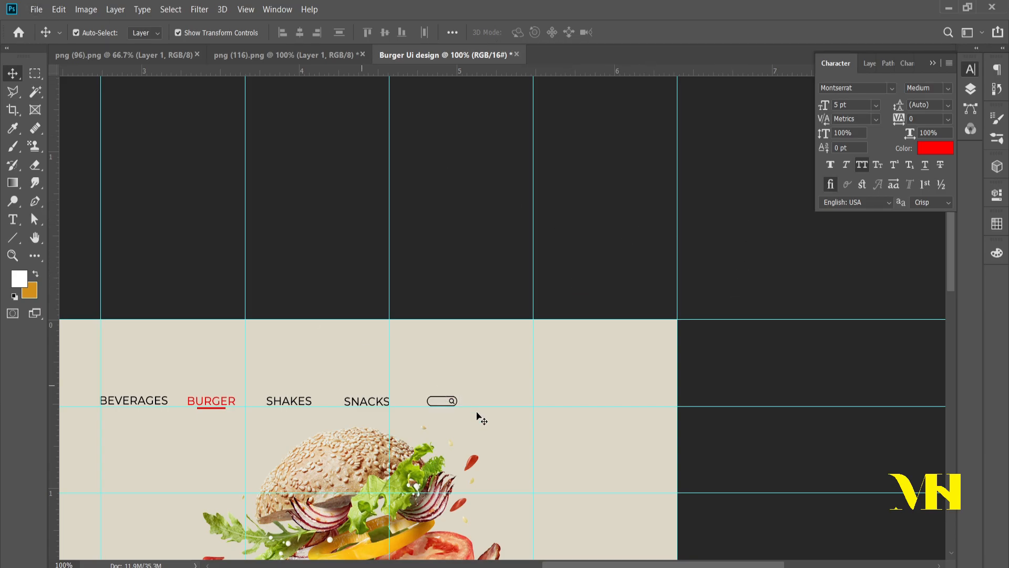
Step: Move the "searching-bar" layer out of the "Background" group and place it directly above the "Snacks" layer
left_click(494, 426)
left_click_drag(498, 401, 325, 327)
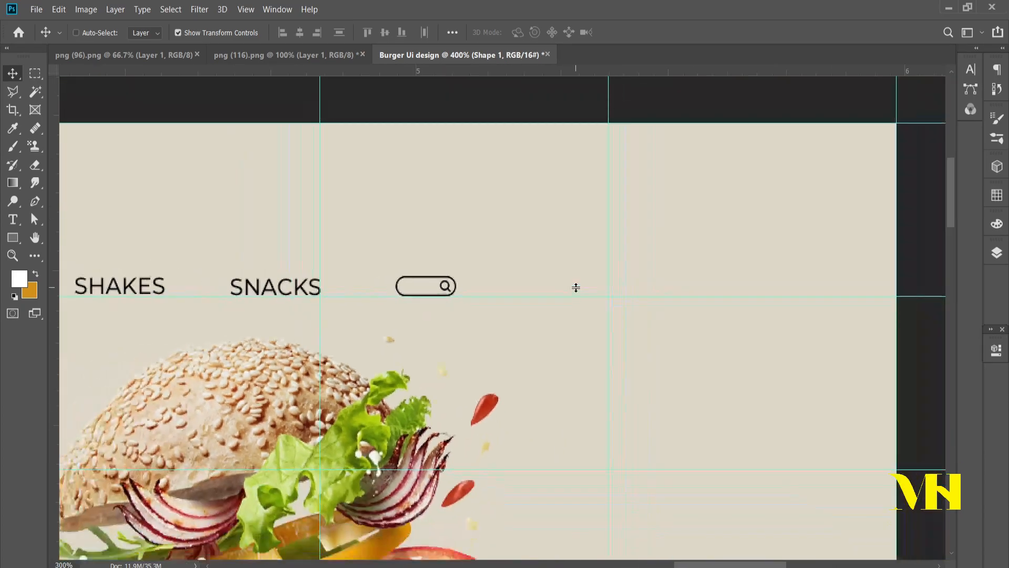
key("ctrl+minus")
key("ctrl+minus")
key("ctrl+minus")
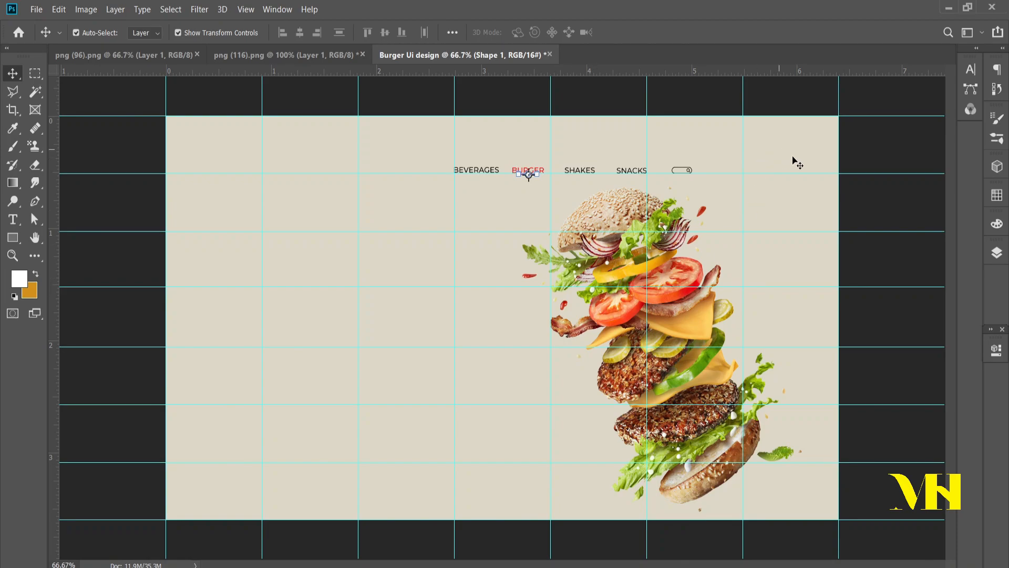
left_click(997, 254)
left_click(889, 201)
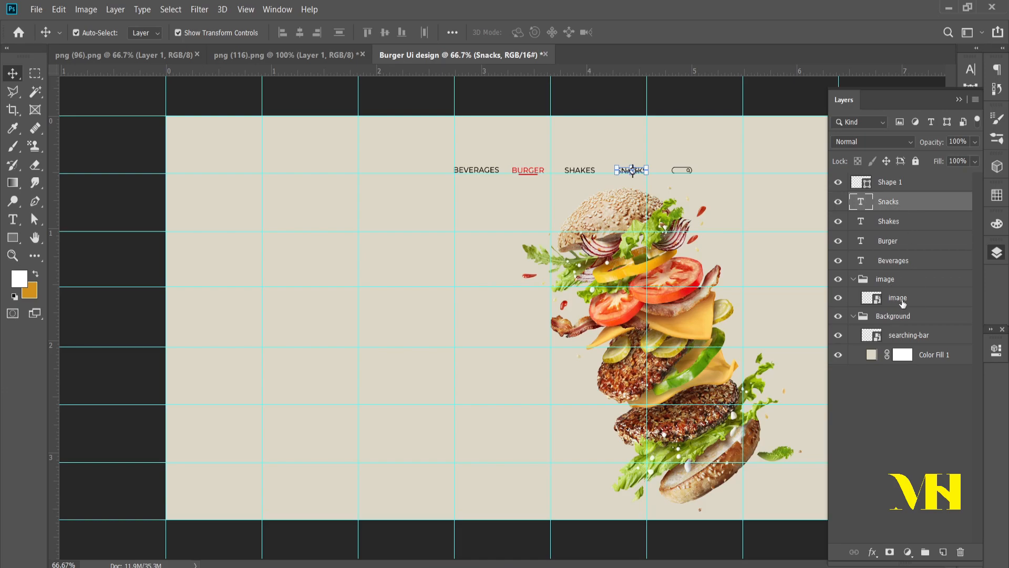
left_click_drag(913, 342, 902, 216)
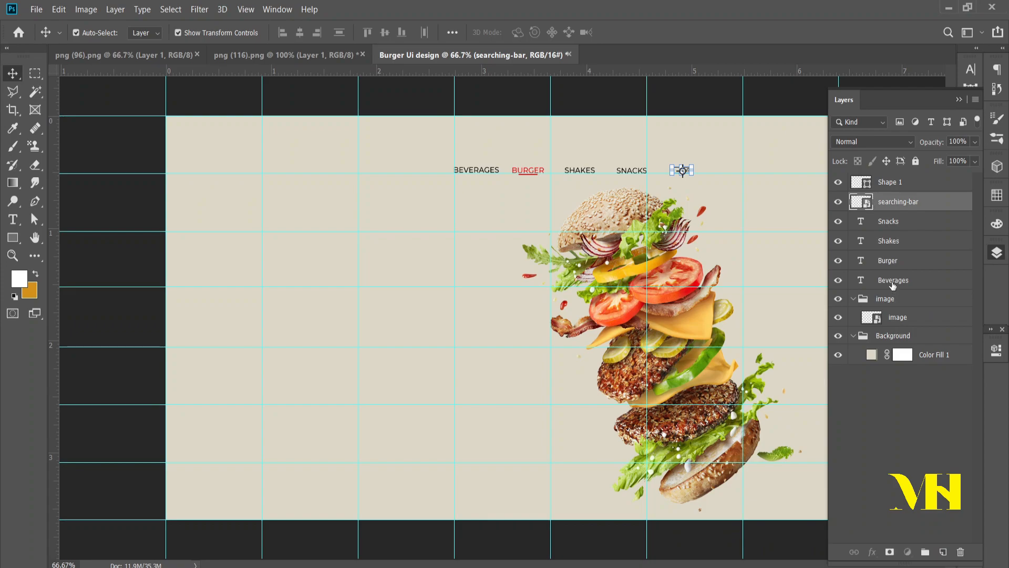
Step: Select the Shape 1, searching-bar and four menu text layers and shift them right until the search bar ends at the vertical guide
left_click(892, 285)
left_click(889, 205, "shift")
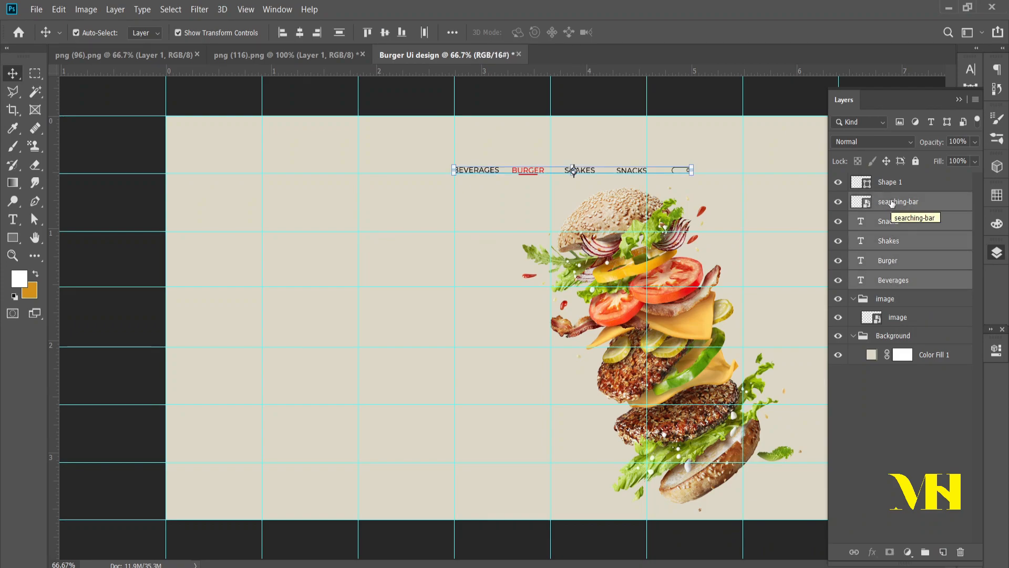
left_click(890, 184, "shift")
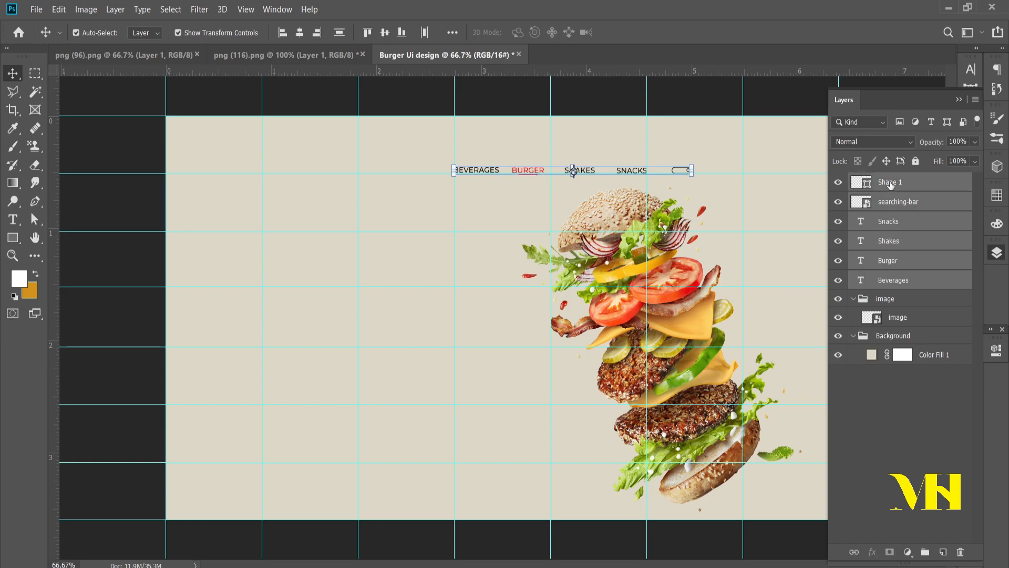
key("shift+Right")
key("shift+Right")
key("shift+Right")
key("shift+Right")
key("shift+Right")
key("shift+Right")
key("shift+Right")
key("shift+Right")
key("shift+Right")
key("shift+Right")
key("shift+Right")
key("shift+Right")
key("shift+Right")
key("shift+Right")
key("shift+Right")
key("shift+Right")
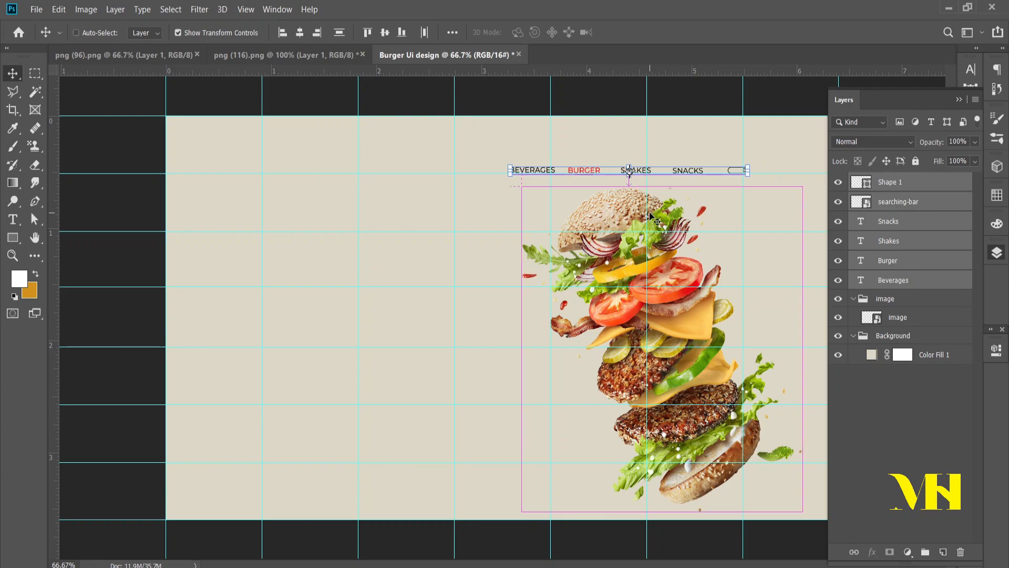
key("ctrl+minus")
key("Left")
key("Left")
key("Left")
key("Left")
key("Left")
key("Left")
key("Left")
key("Left")
key("Left")
key("Left")
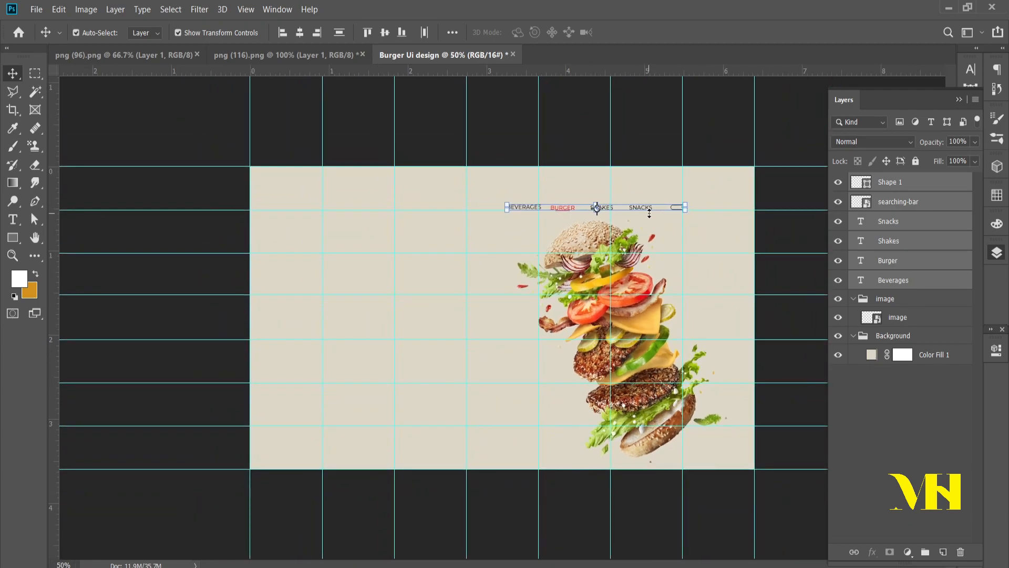
Step: Move the selected menu row up, clear of the burger and midway between the canvas's upper edge and the next horizontal guide
key("Up")
key("Up")
key("Up")
key("Up")
key("Up")
key("Up")
key("Up")
key("Up")
key("Up")
key("Up")
key("Up")
key("Up")
key("Up")
key("Up")
key("Up")
key("Up")
key("Up")
key("Up")
key("Up")
key("Up")
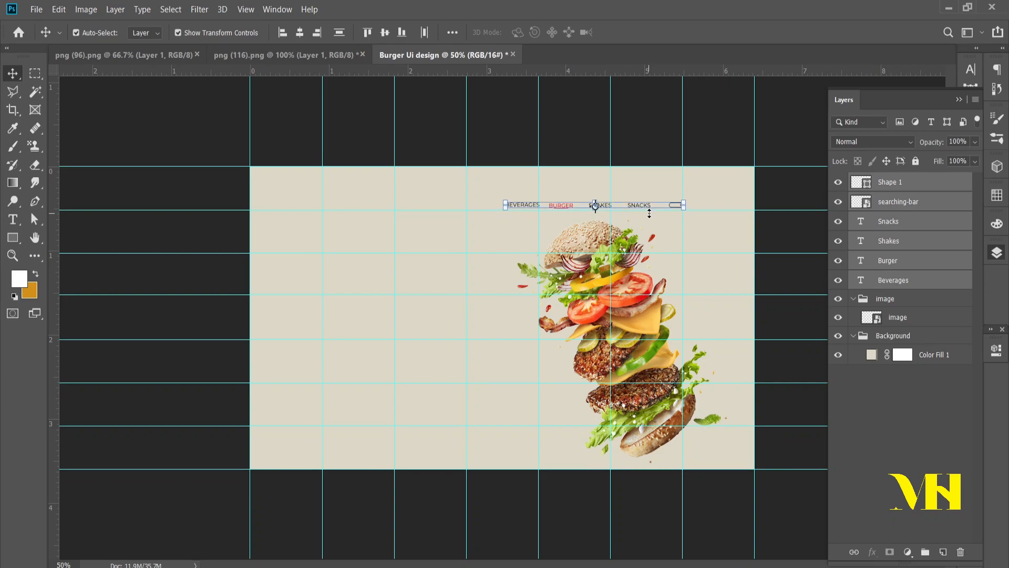
key("Up")
key("Up")
key("Up")
key("Up")
key("Up")
key("Up")
key("Up")
key("Up")
key("Up")
key("Up")
key("Up")
key("Up")
key("Up")
key("Up")
key("Up")
key("Up")
key("Up")
key("Up")
key("Up")
key("Up")
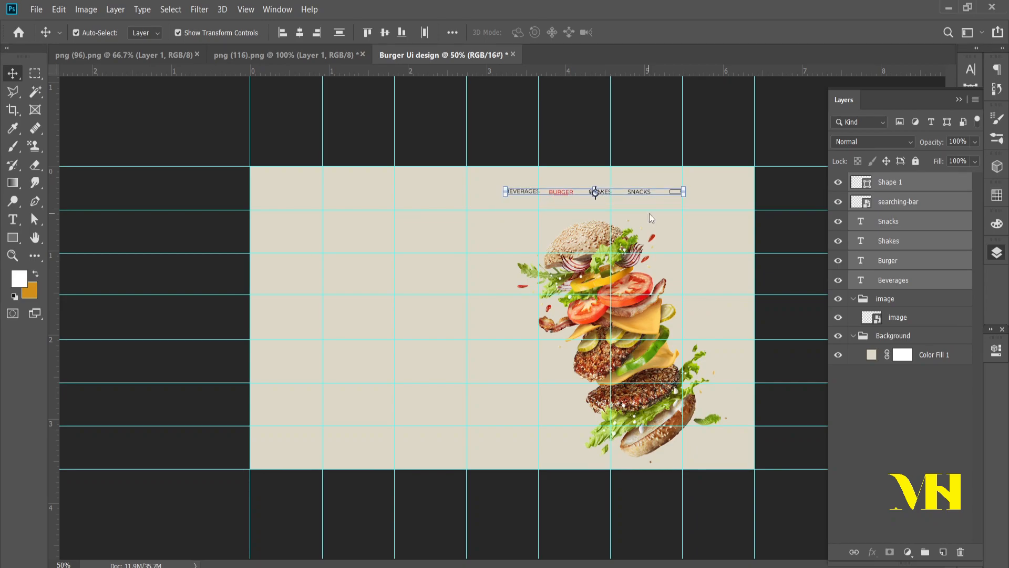
left_click(727, 246)
Step: Collapse and lock the "Background" and "image" groups
key("ctrl+plus")
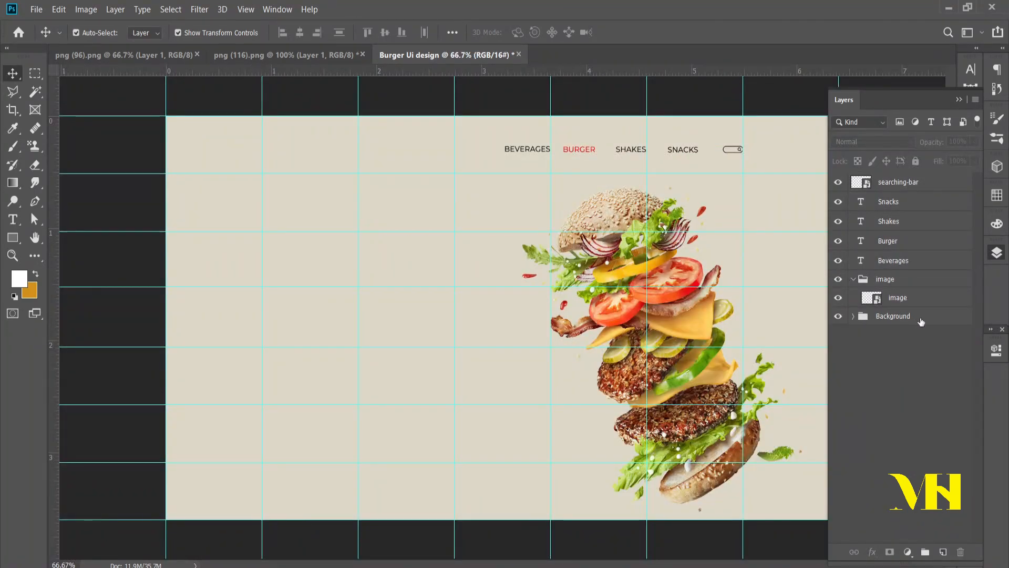
left_click(921, 320)
left_click(916, 161)
left_click(853, 279)
left_click(896, 283)
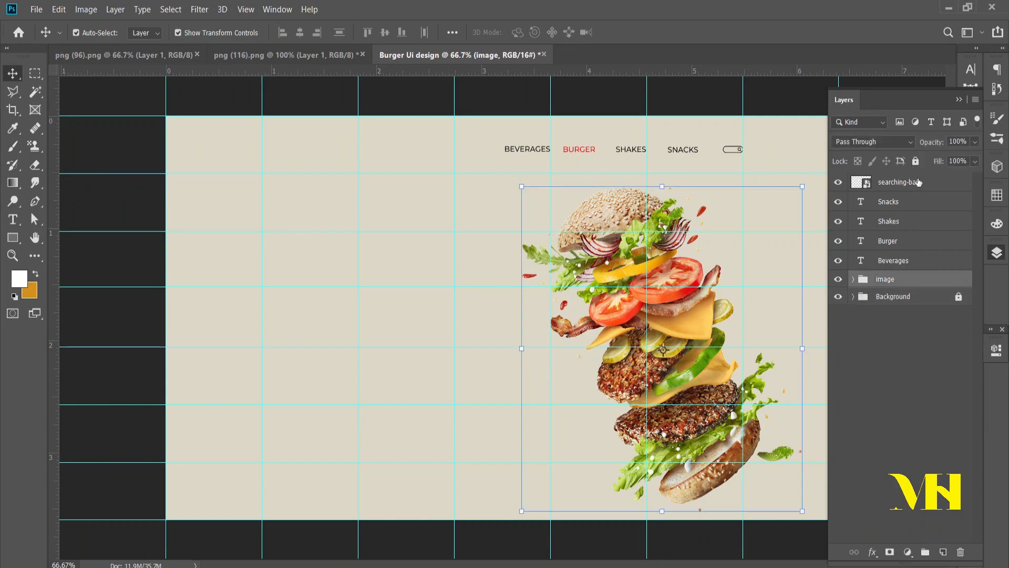
left_click(915, 162)
left_click(890, 342)
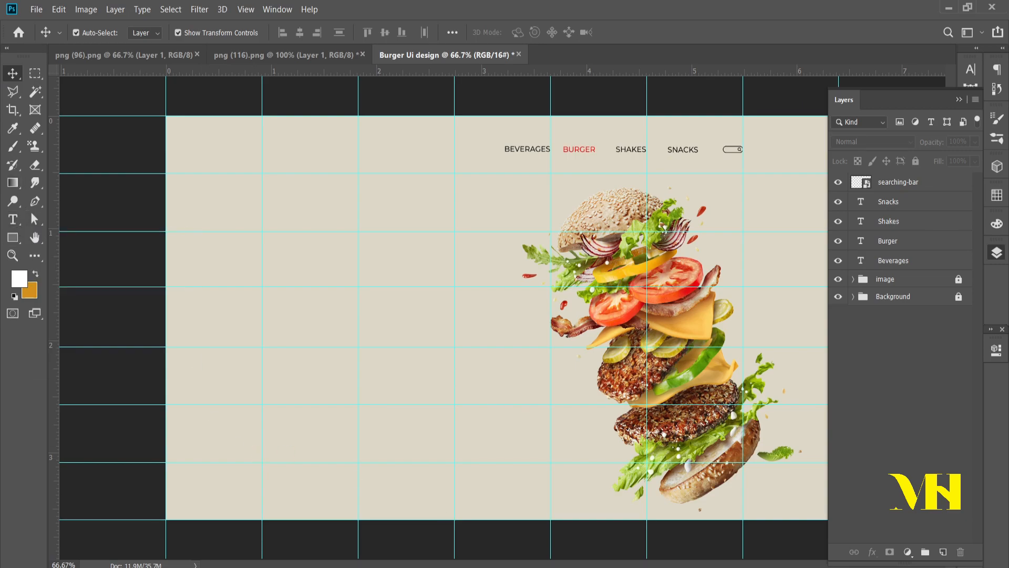
Step: Place the "burger" icon from the Desktop's "ui" folder into the Burger Ui design document
key("super+e")
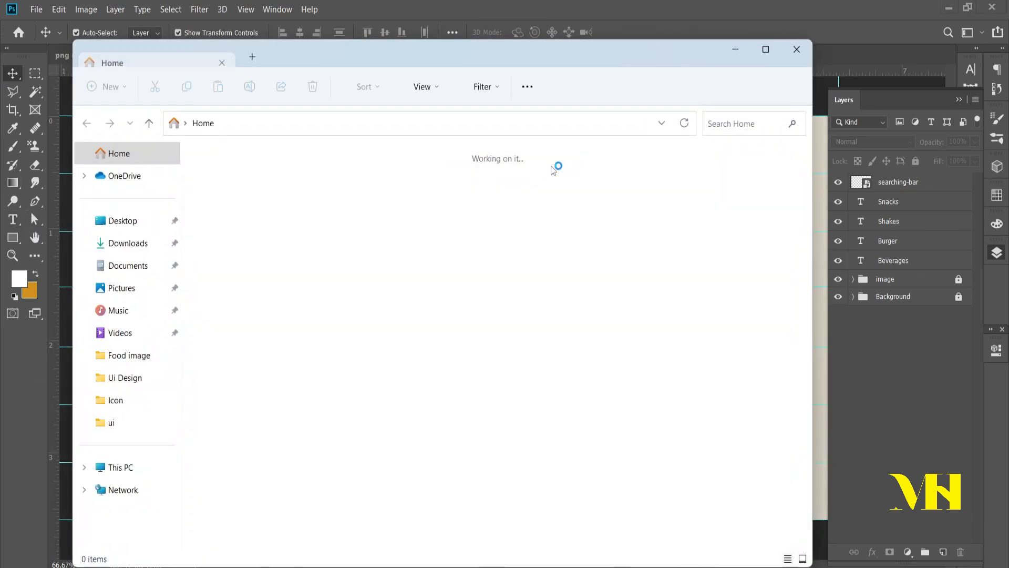
left_click(118, 221)
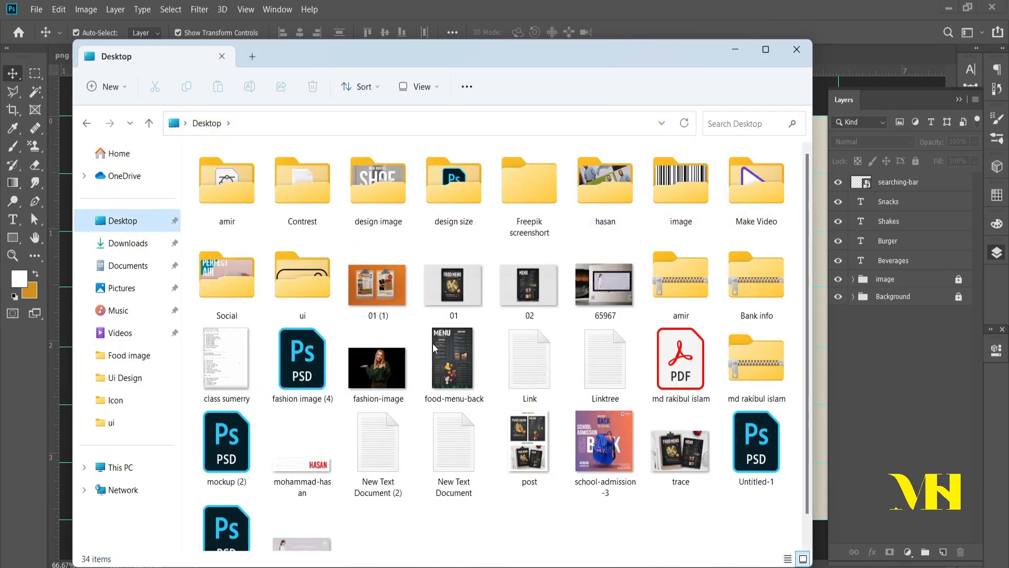
double_click(280, 289)
left_click_drag(303, 184, 820, 138)
left_click_drag(819, 99, 819, 98)
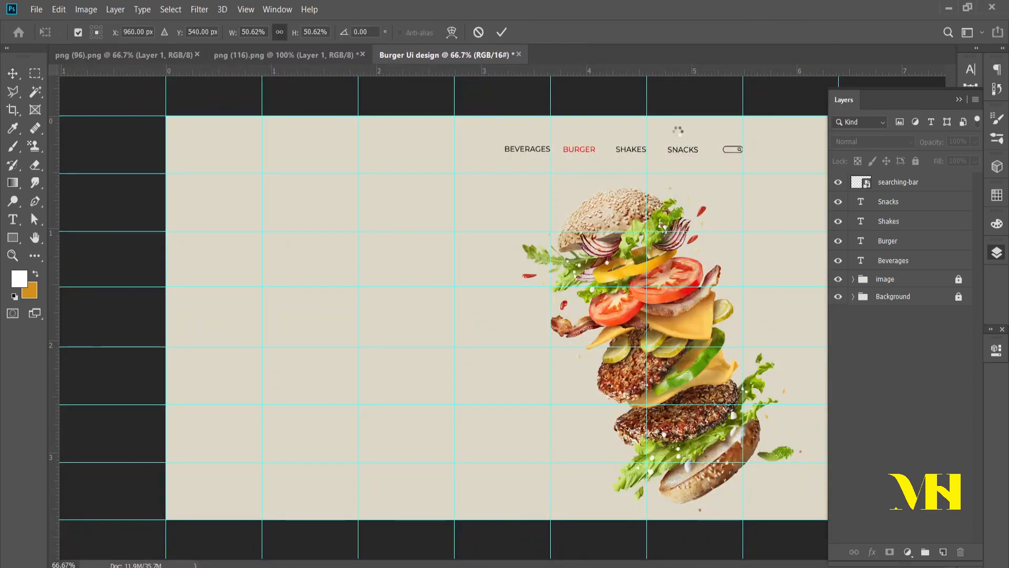
Step: Scale the placed burger icon down to about 2.16% near the banner's upper-left area and commit the placement
left_click_drag(502, 115, 300, 195)
scroll(421, 186, "up", 2)
scroll(296, 198, "up", 2)
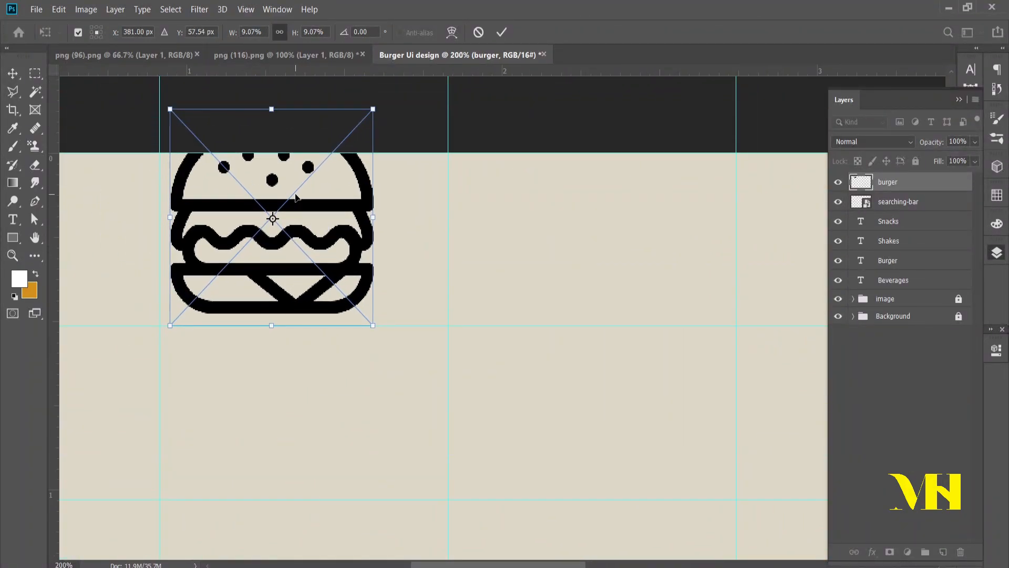
left_click_drag(270, 107, 271, 273)
key("ctrl+plus")
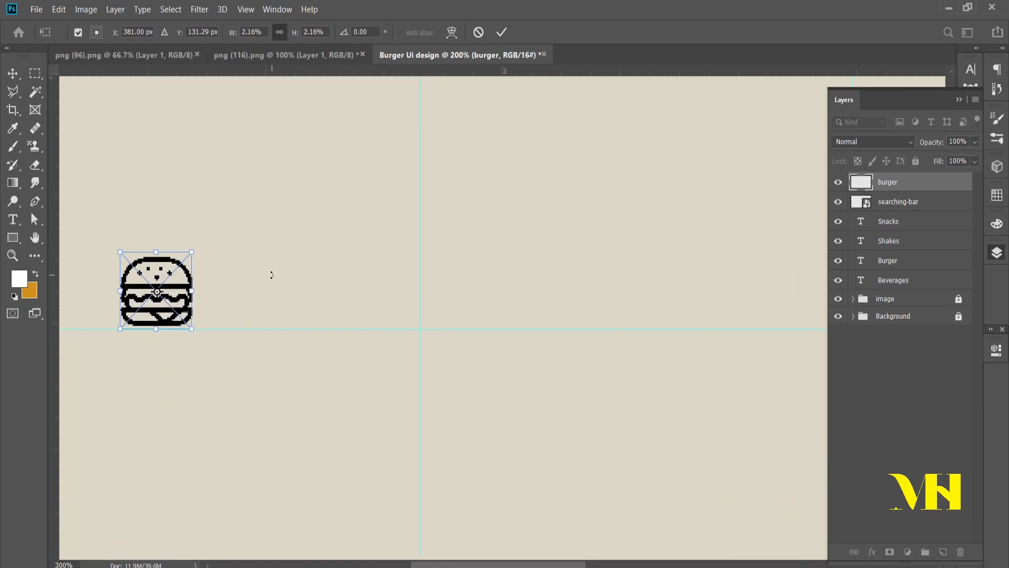
key("ctrl+minus")
key("ctrl+minus")
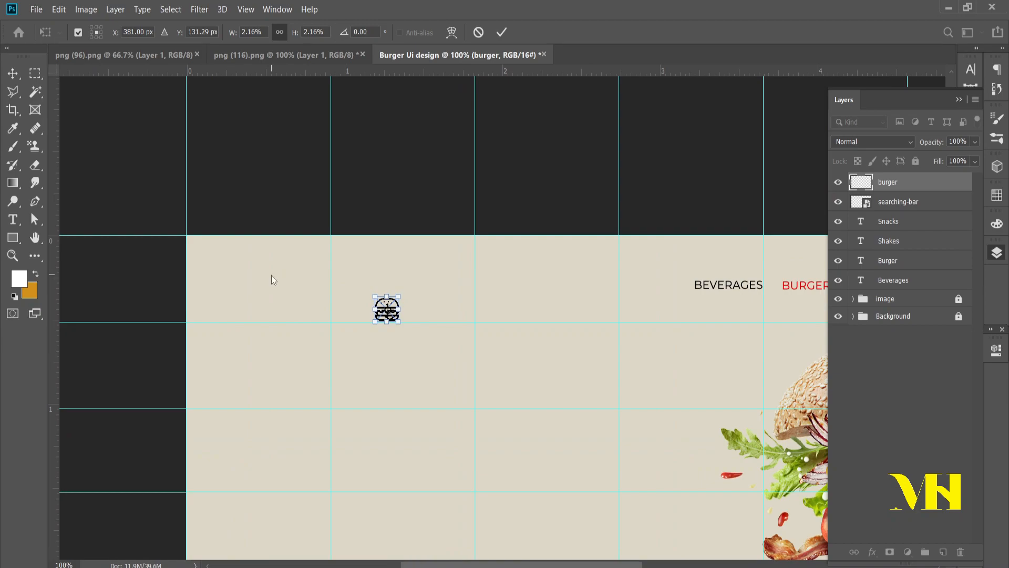
left_click_drag(389, 363, 371, 338)
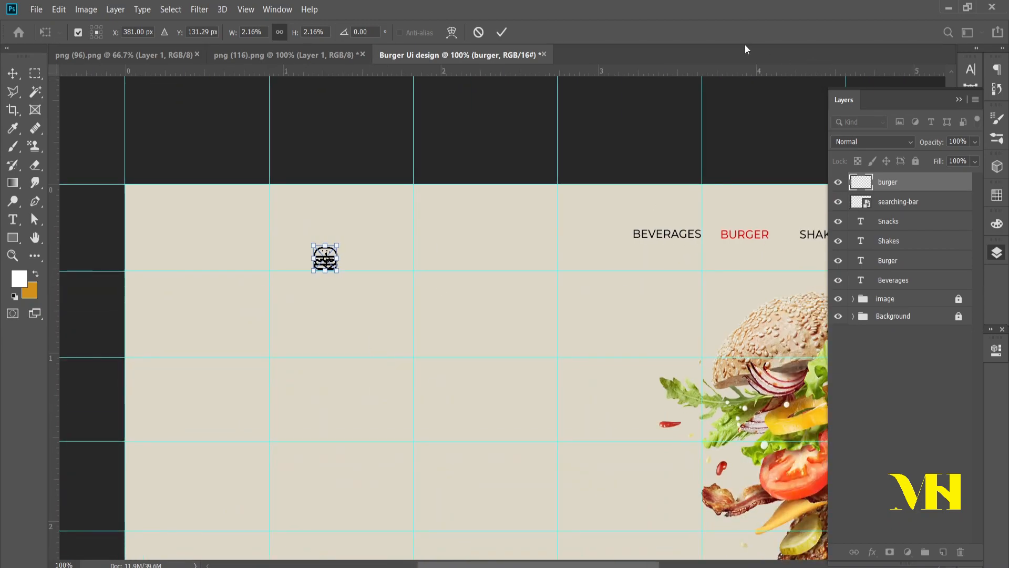
key("Return")
Step: Add a horizontal guide along the menu text's baseline and seat the burger icon on it against the first interior vertical guide
left_click_drag(681, 72, 705, 239)
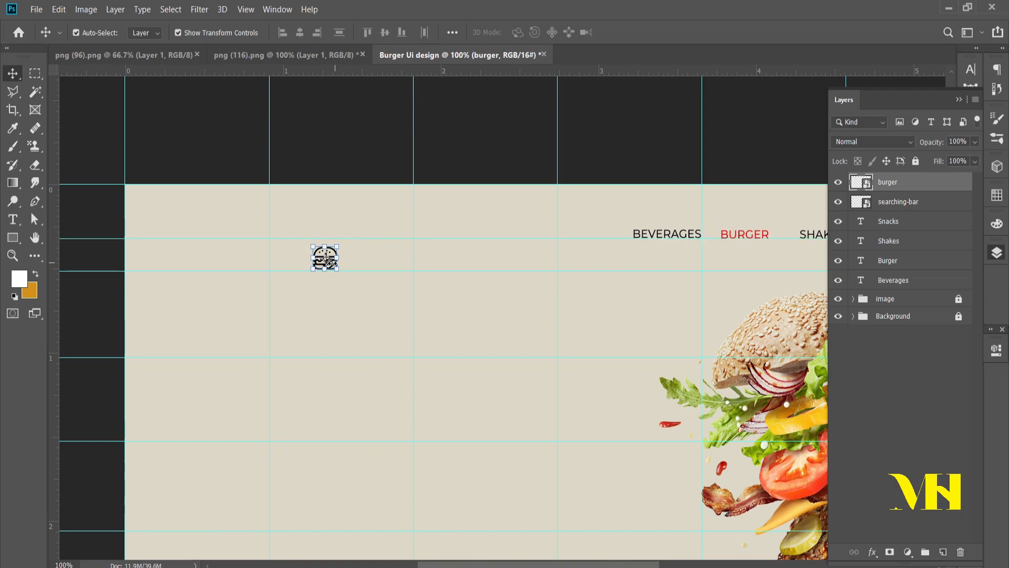
left_click_drag(325, 254, 351, 322)
key("Return")
left_click(469, 322)
left_click(361, 300, "ctrl")
left_click_drag(333, 289, 245, 213)
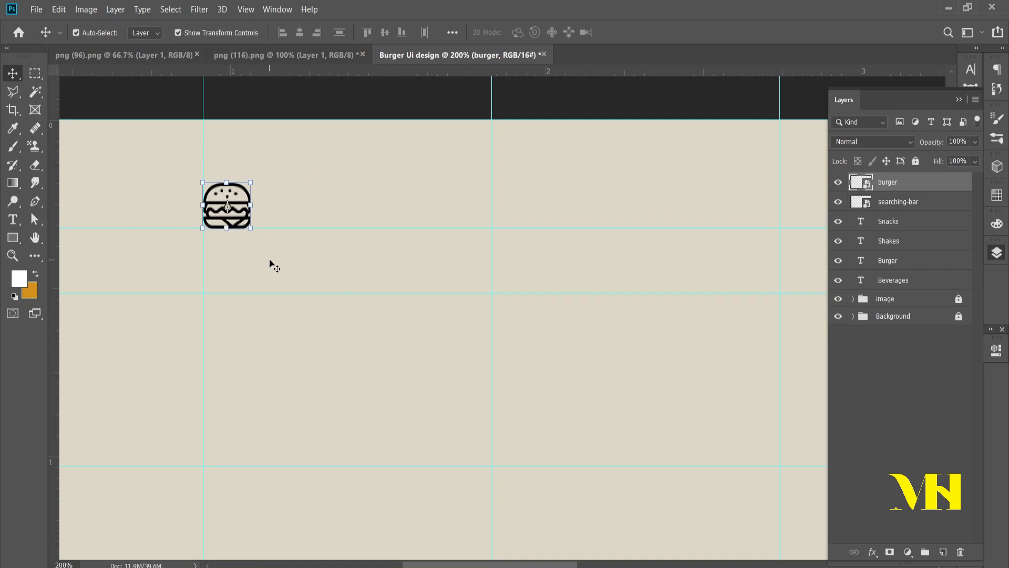
left_click(234, 249)
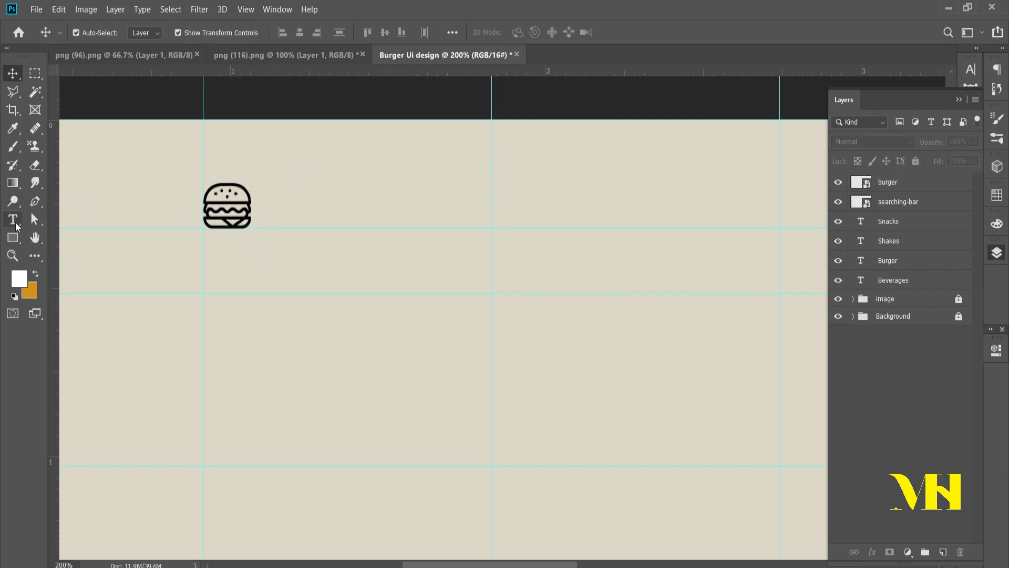
Step: Add a text layer reading "Burger house" on two lines just below and beside the burger icon
left_click(13, 220)
left_click(301, 261)
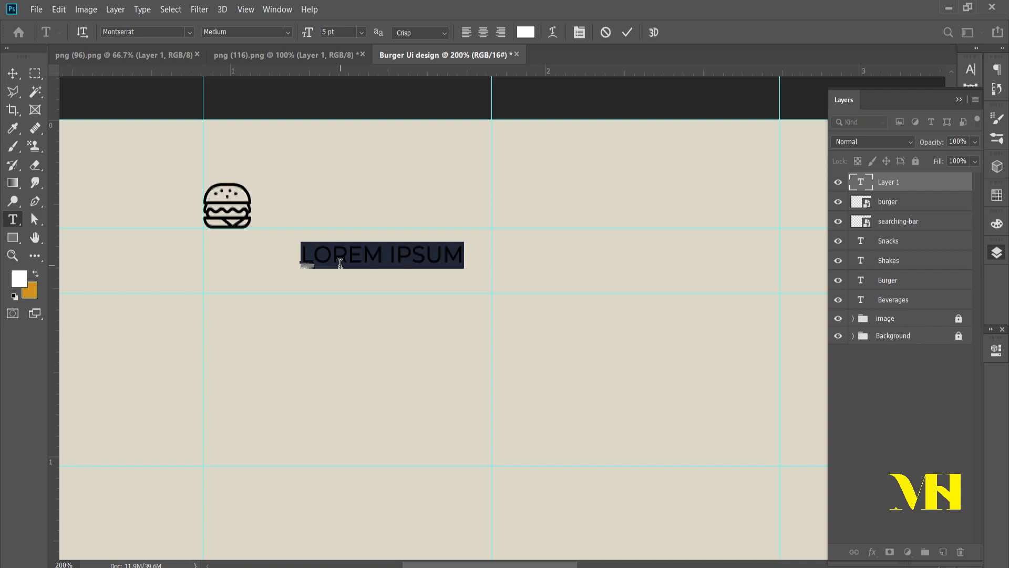
type("BURGER")
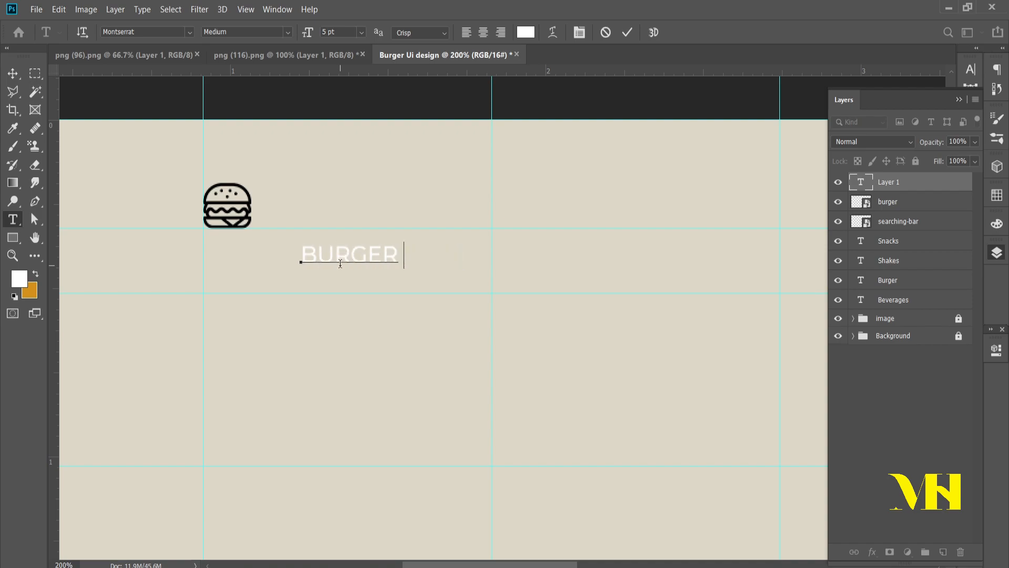
key("Return")
type("HOUSE")
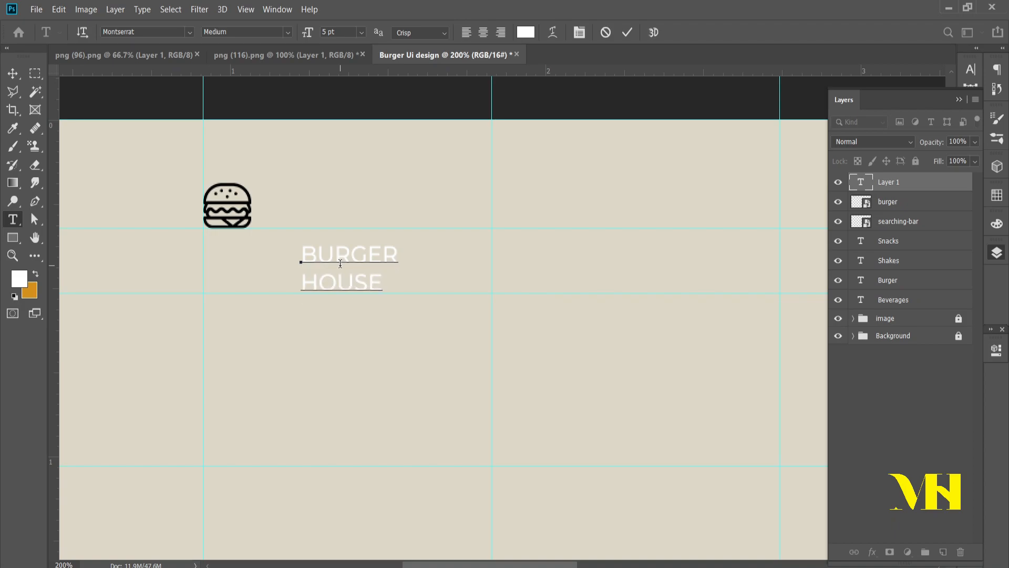
left_click(12, 73)
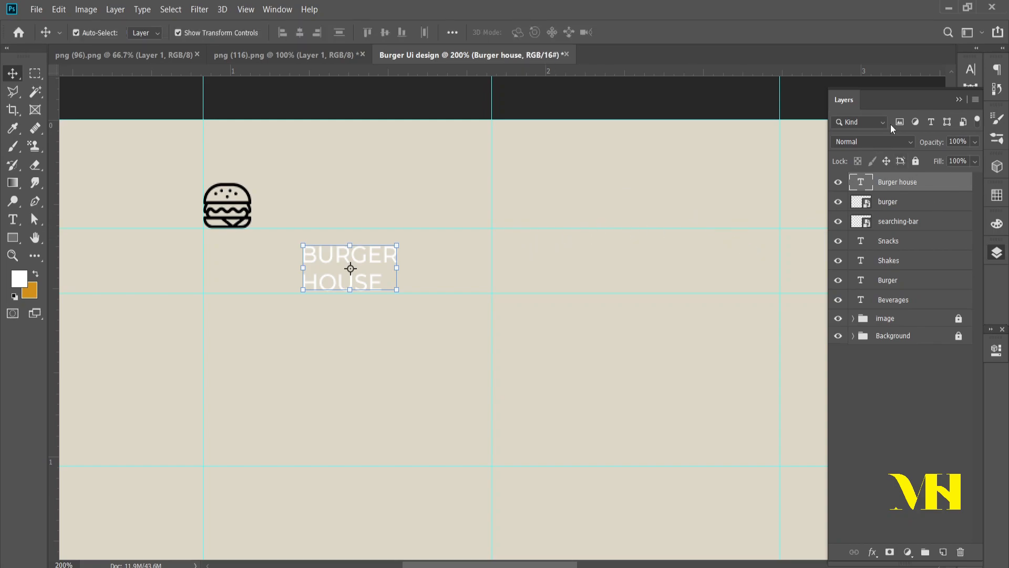
Step: Change the "Burger house" text's font to Oleo Script Regular and turn off its all-caps style
left_click(910, 138)
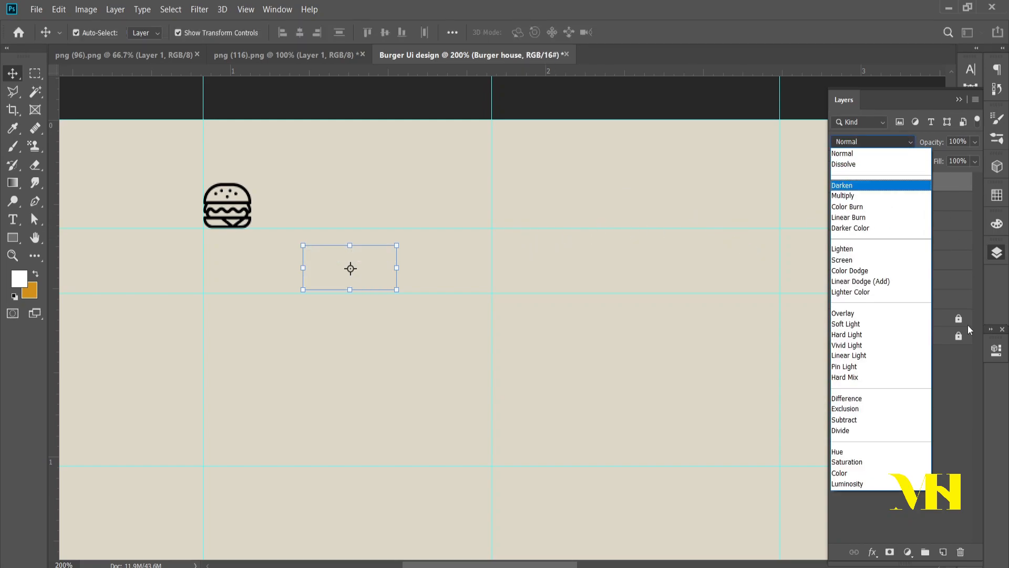
left_click(965, 436)
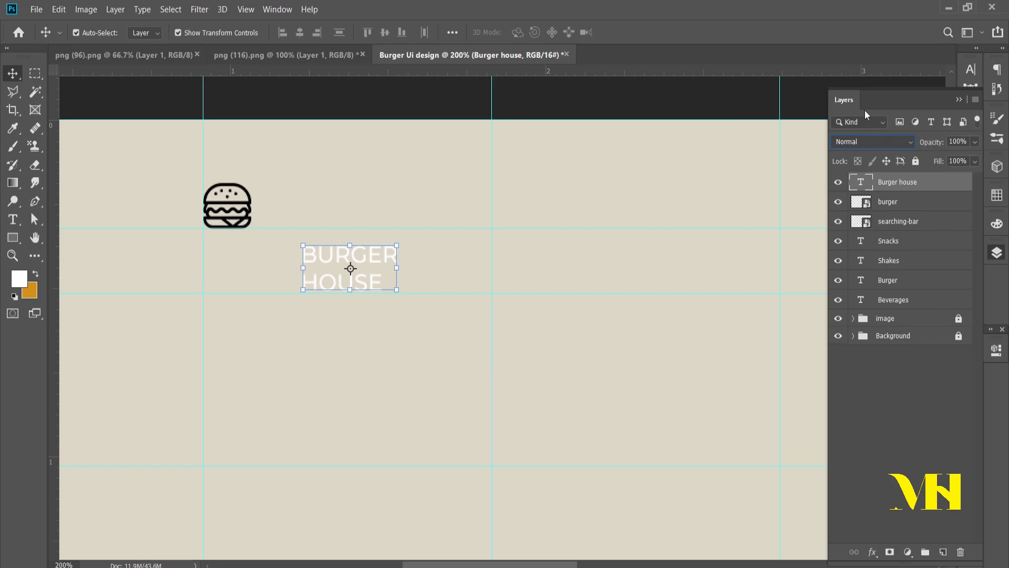
left_click(970, 69)
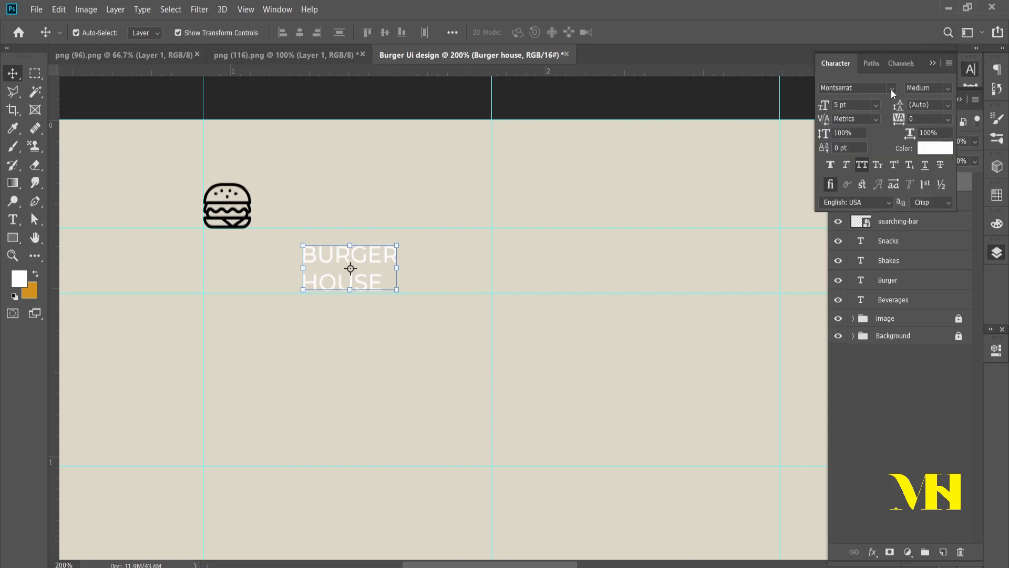
left_click(892, 89)
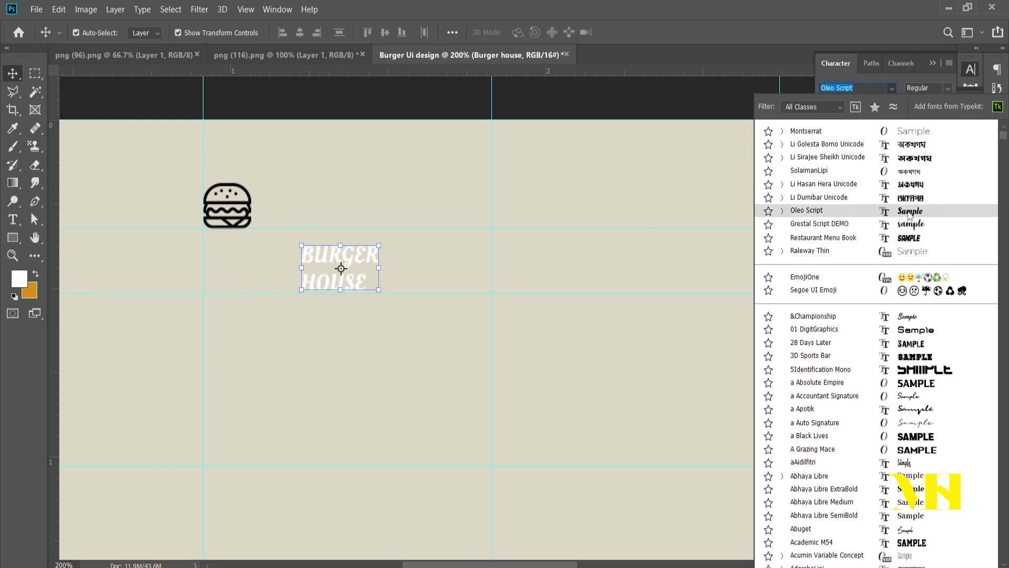
left_click(909, 213)
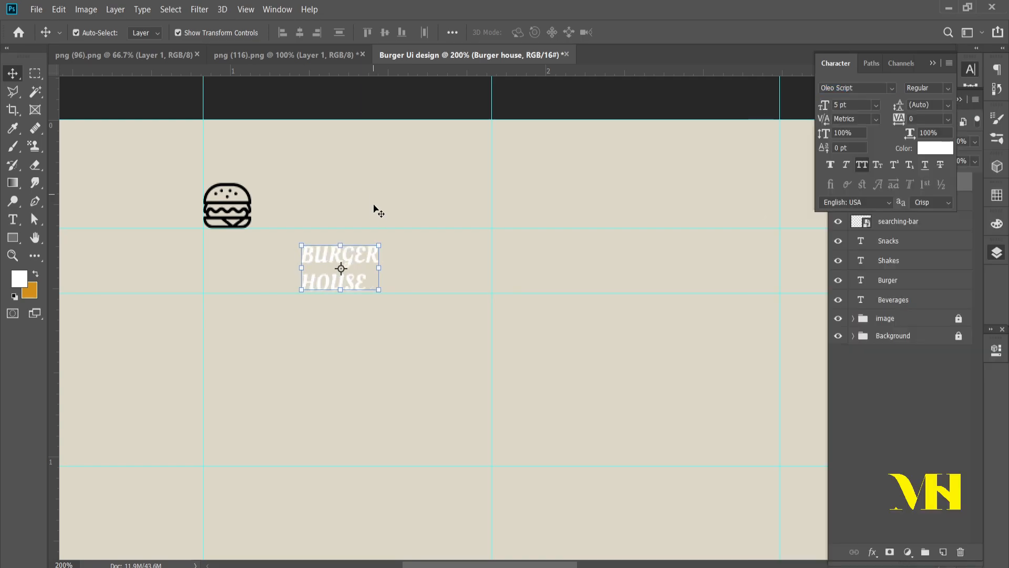
left_click(857, 166)
left_click(353, 362)
left_click(336, 287)
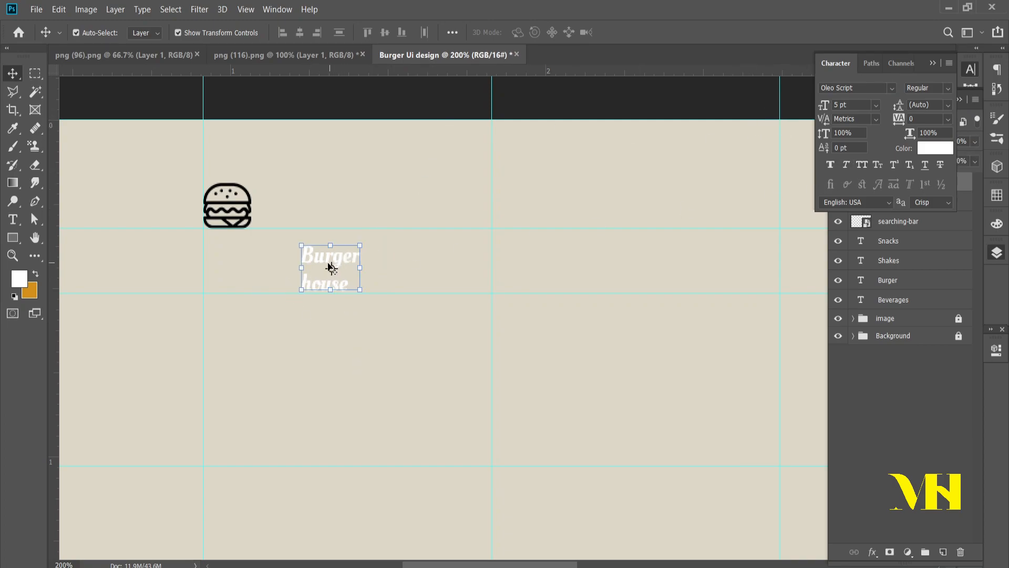
Step: Set the "Burger house" text colour to black (000000)
left_click(930, 151)
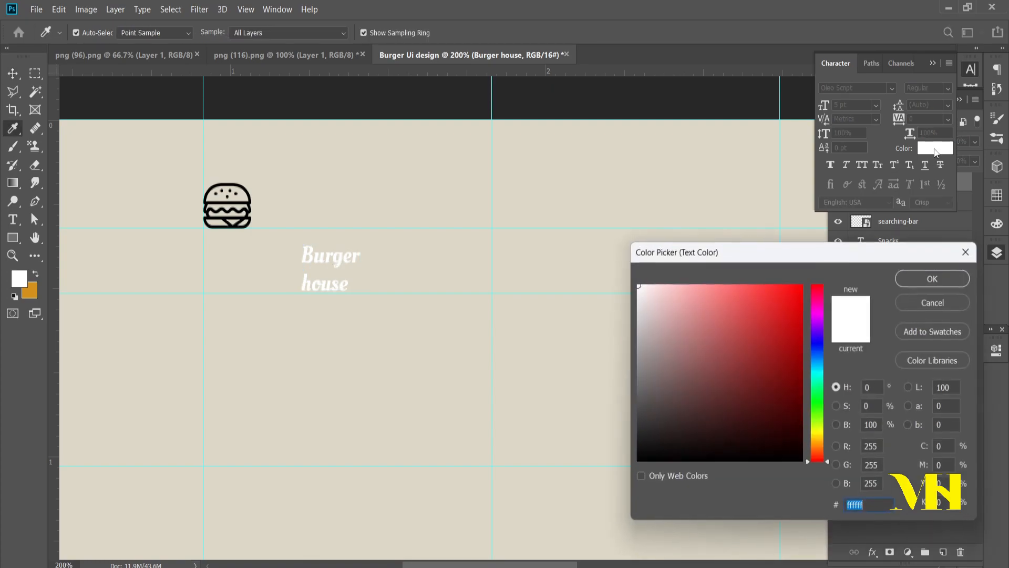
left_click_drag(637, 326, 636, 448)
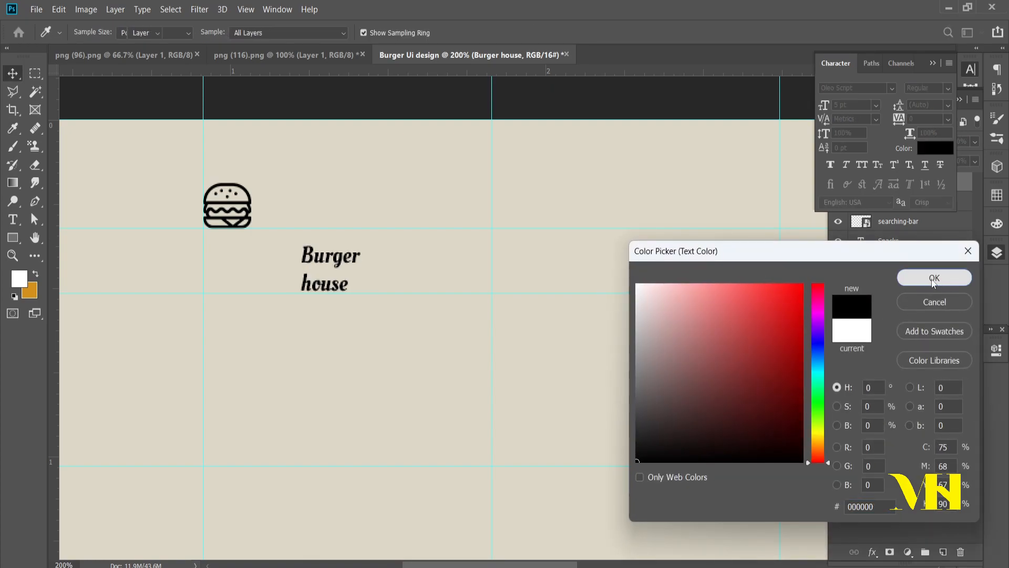
left_click(941, 278)
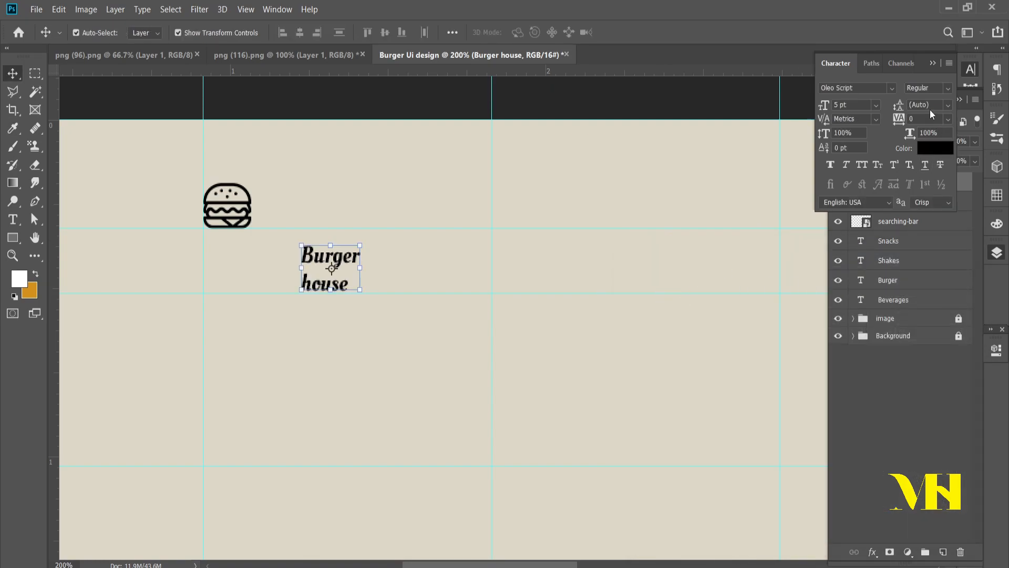
Step: Set the leading of the "Burger house" text to 5 pt
left_click(947, 107)
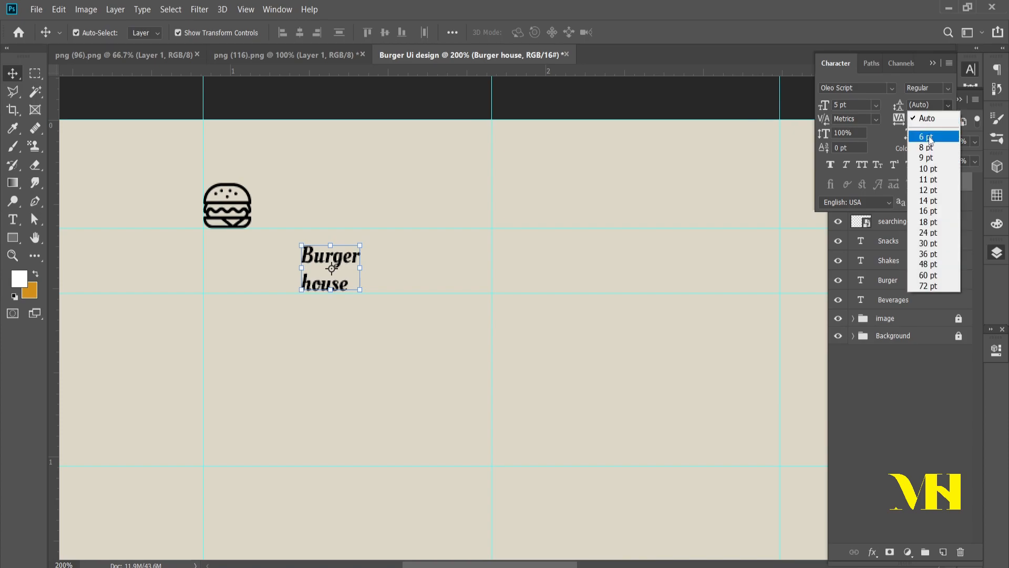
left_click(934, 133)
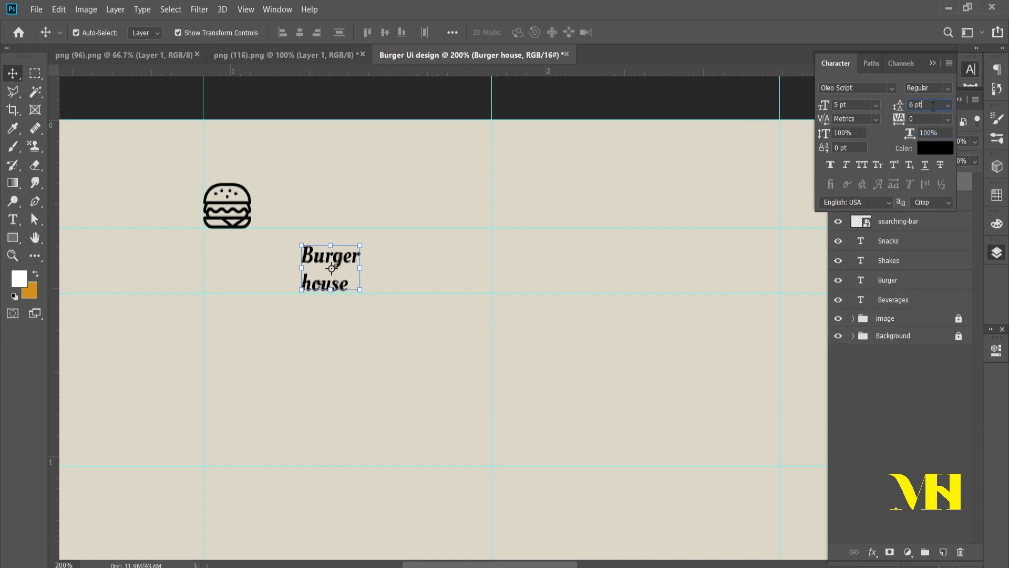
key("Up")
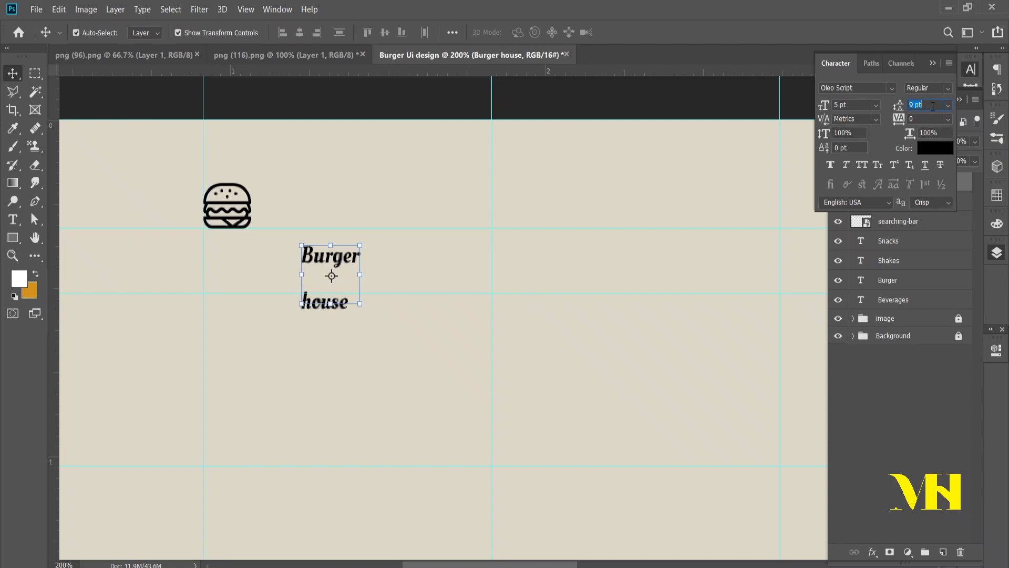
key("Down")
key("Down")
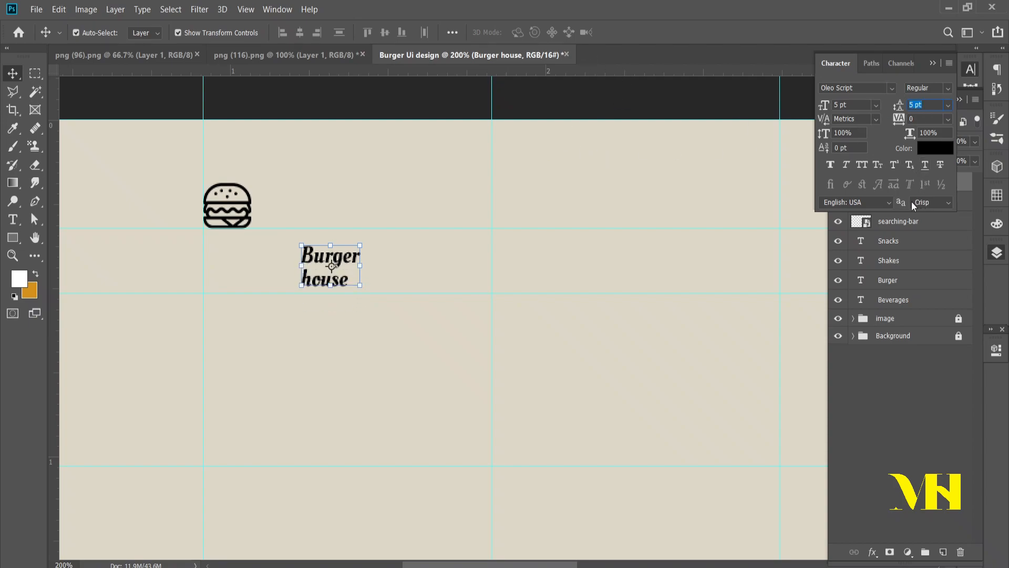
key("Return")
left_click(468, 348)
Step: Move the "Burger house" text up beside the burger icon and nudge it left to close the gap
left_click_drag(330, 247, 309, 205)
key("Left")
key("Left")
key("Left")
key("Left")
key("Left")
key("Left")
key("Left")
key("Left")
key("Left")
key("Left")
key("Left")
key("Left")
key("Left")
key("Left")
key("Left")
key("Left")
key("Left")
key("Left")
key("Left")
key("Left")
key("ctrl+minus")
key("ctrl+minus")
key("ctrl+minus")
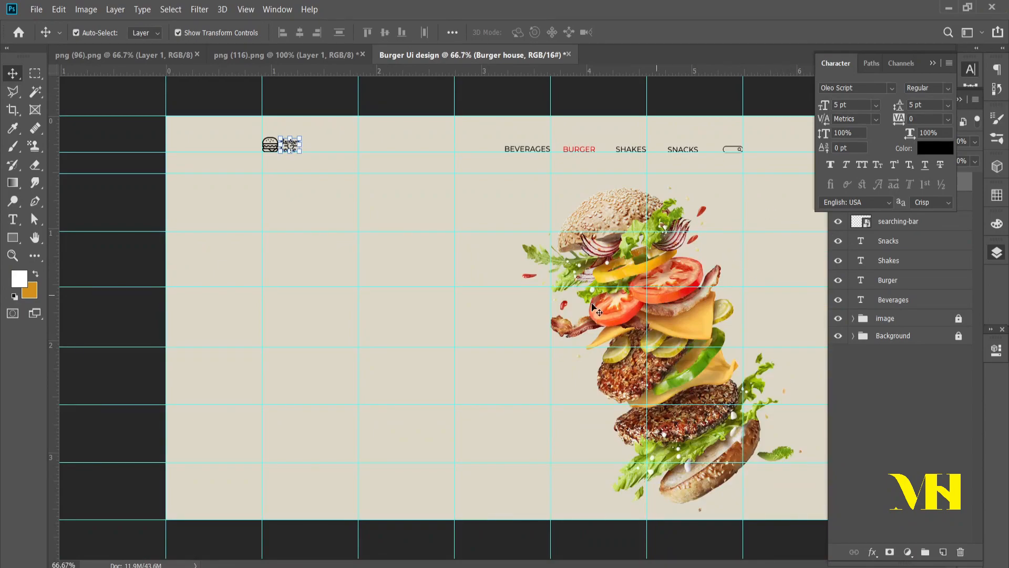
left_click(433, 263)
Step: Apply a red Color Overlay with Normal blend mode and 100% opacity to the "burger" icon layer and collapse its effects list
left_click(908, 221)
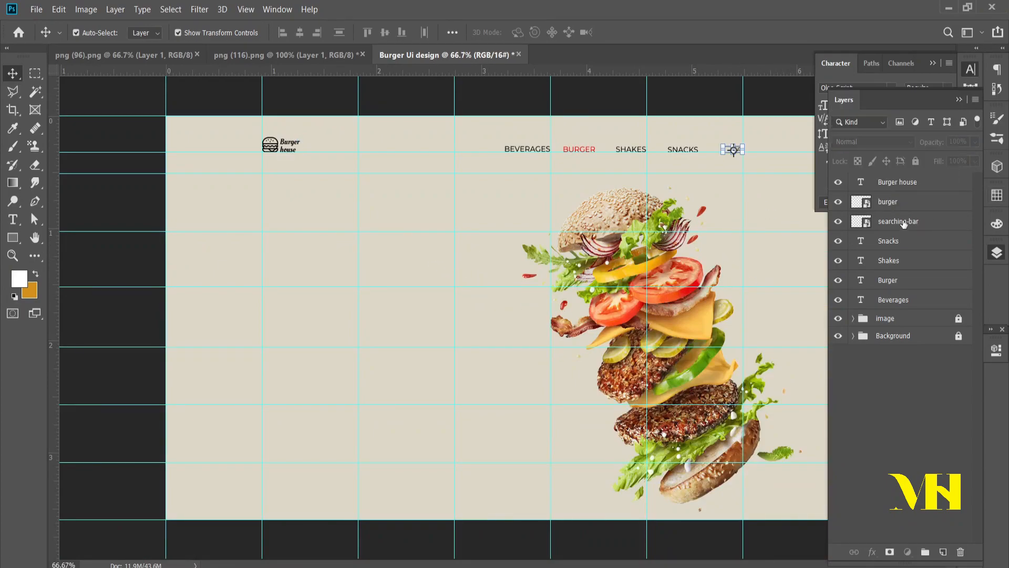
left_click(893, 202)
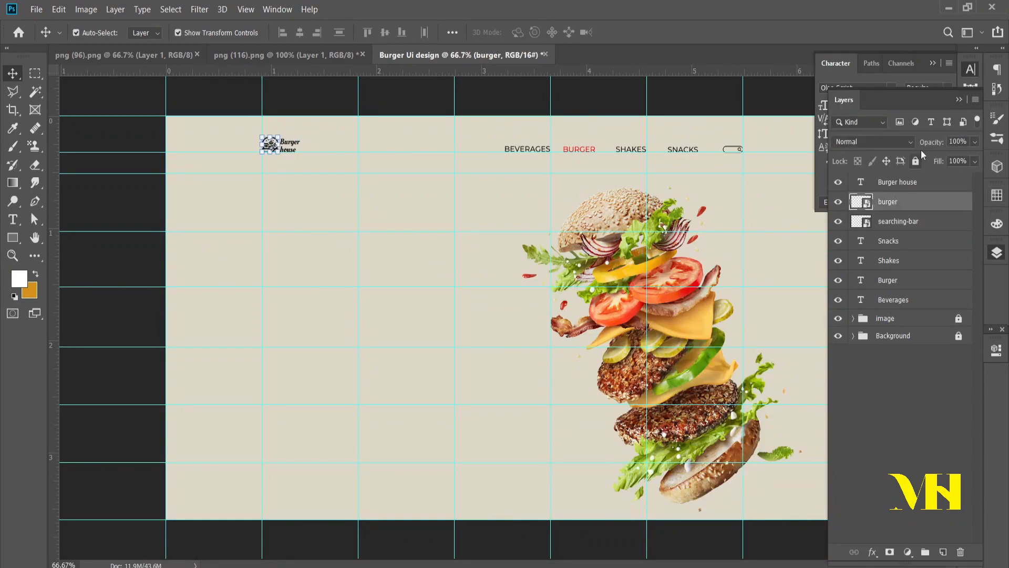
double_click(942, 203)
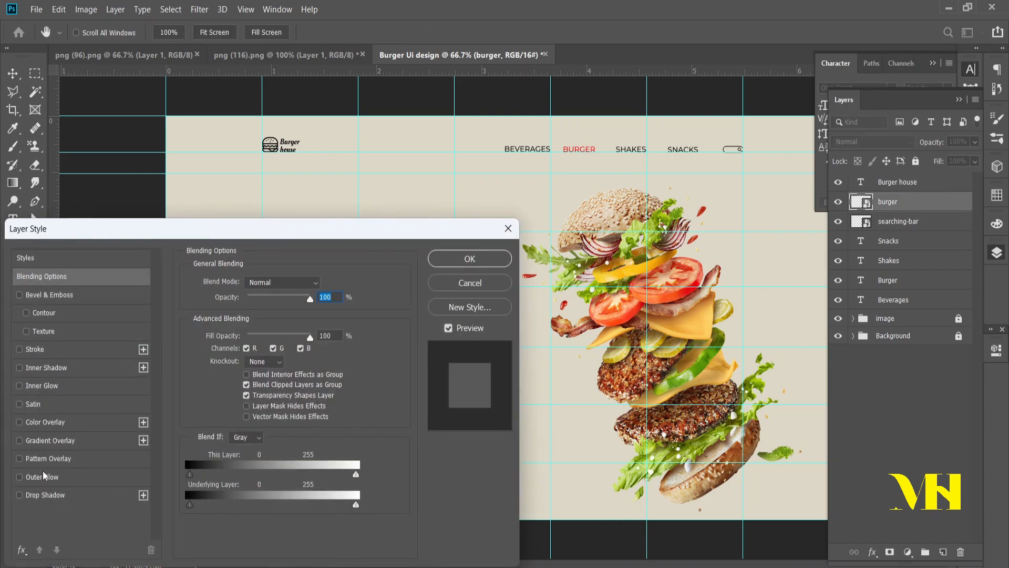
left_click(45, 422)
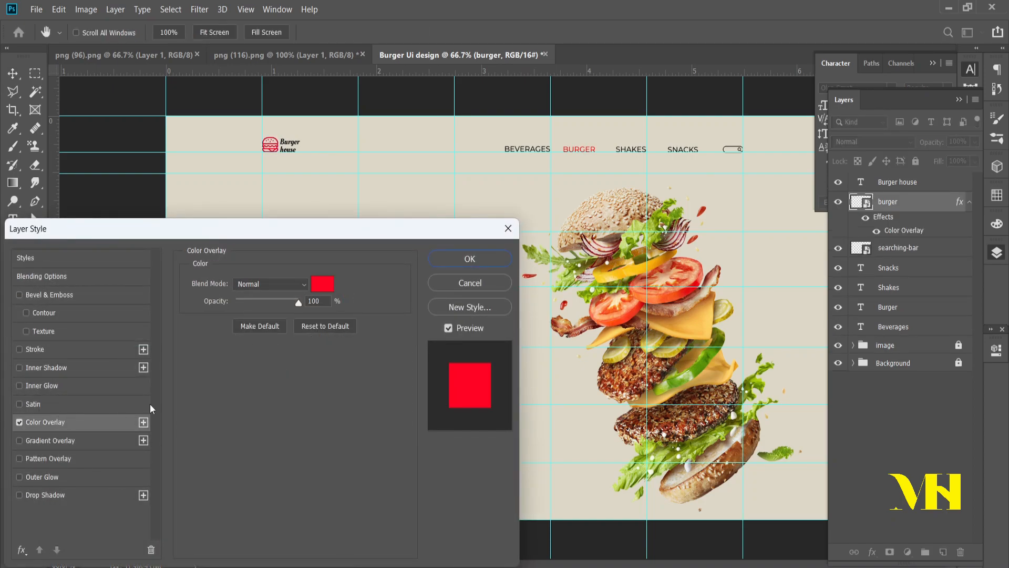
left_click(485, 262)
left_click(969, 202)
Step: Recolour the "Burger house" logo text with the red sampled from the burger icon
left_click(932, 188)
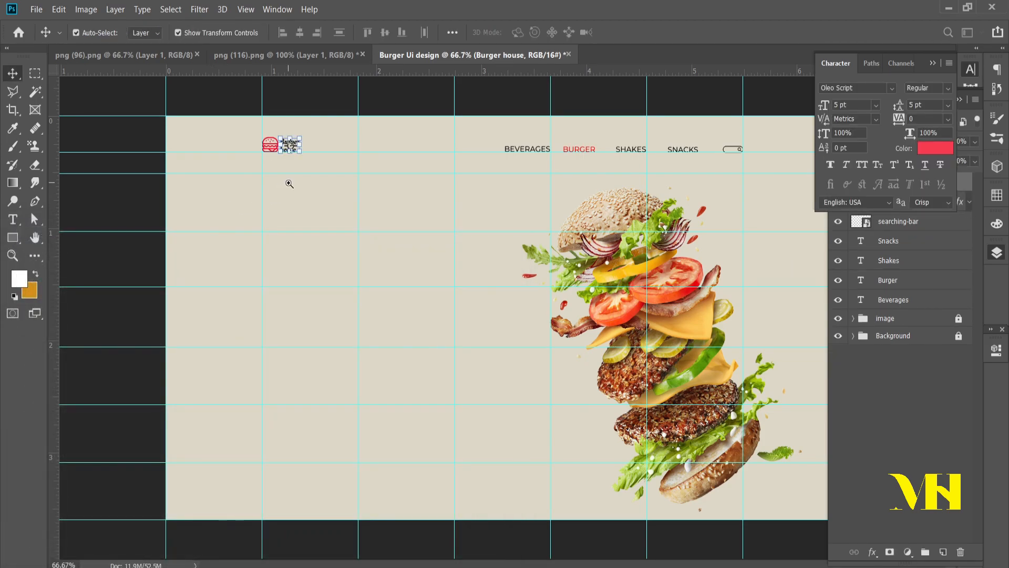
left_click(290, 185, "ctrl")
left_click_drag(193, 144, 516, 469)
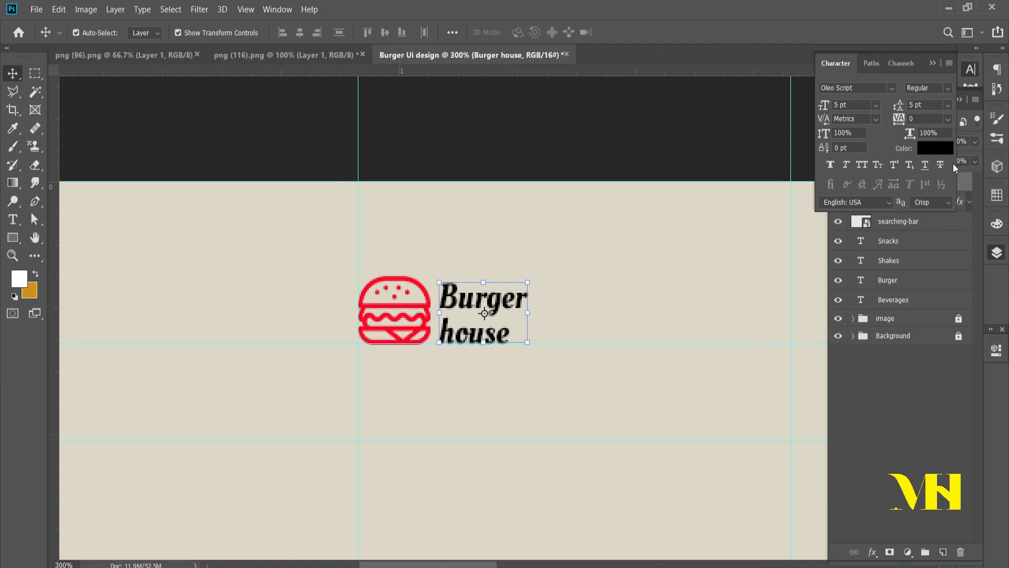
left_click(935, 149)
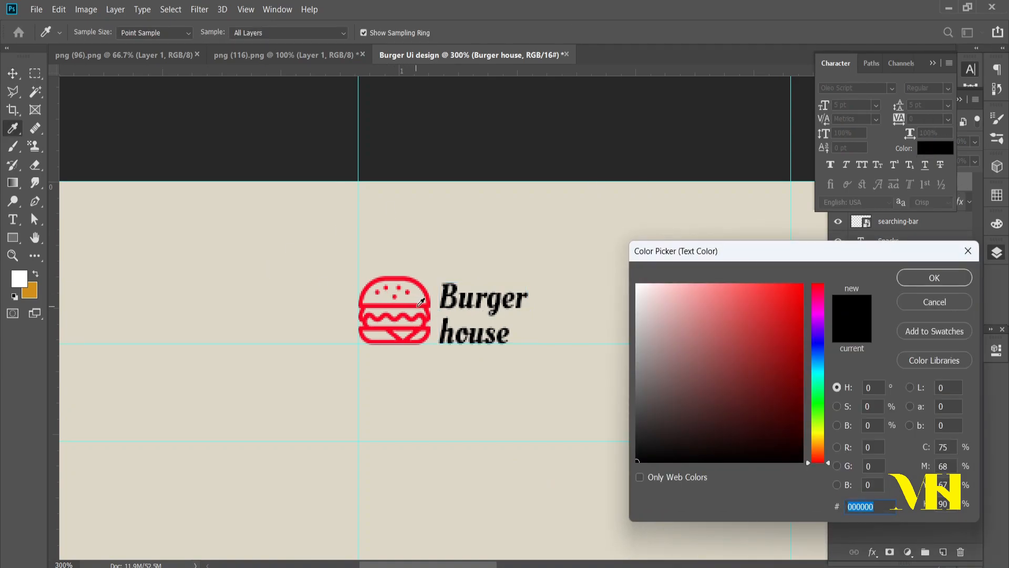
left_click(422, 304)
left_click(935, 278)
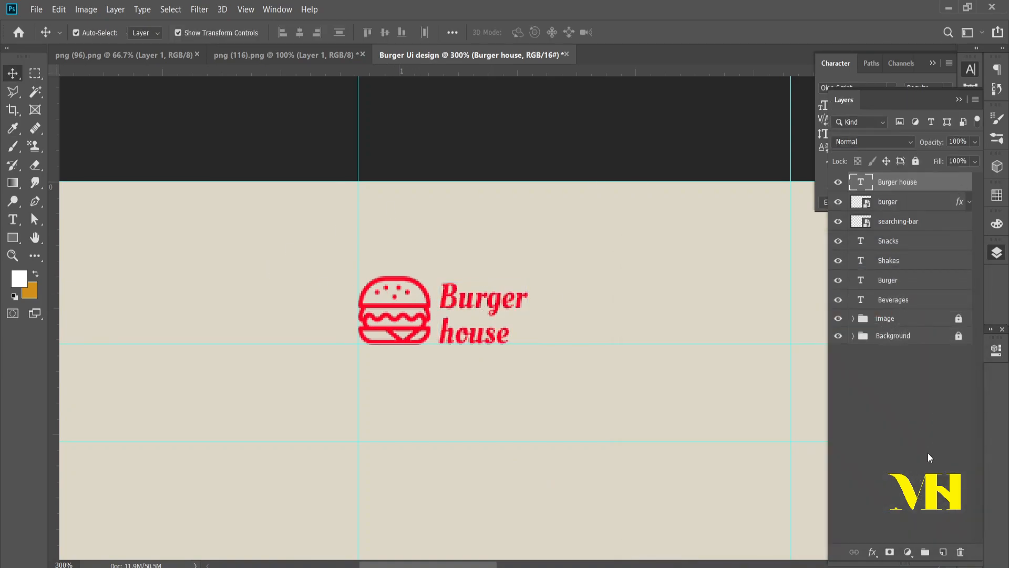
key("ctrl+0")
key("ctrl+minus")
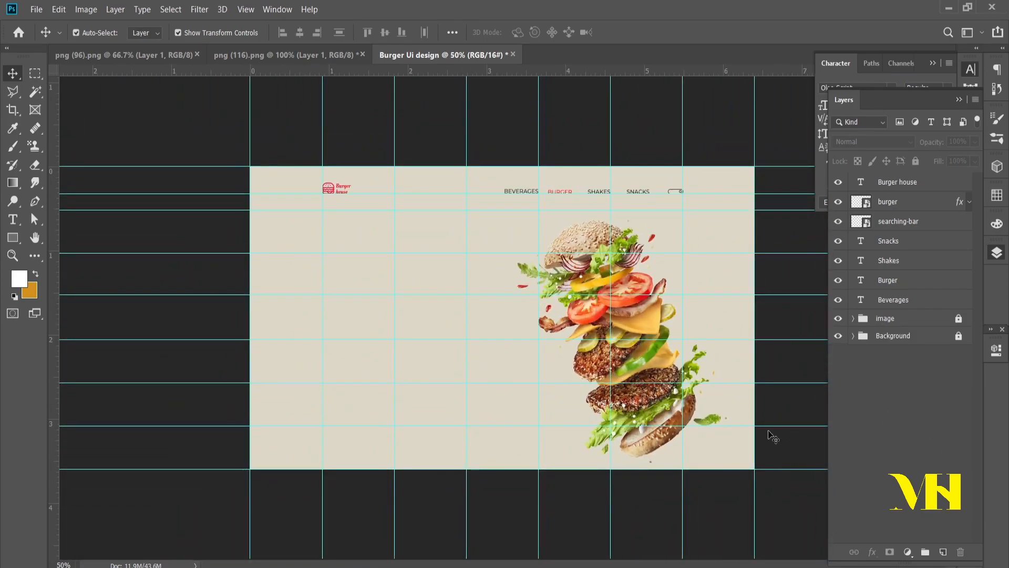
Step: Add a new text layer reading "Burger" in the empty left half of the banner, below the logo
left_click(12, 219)
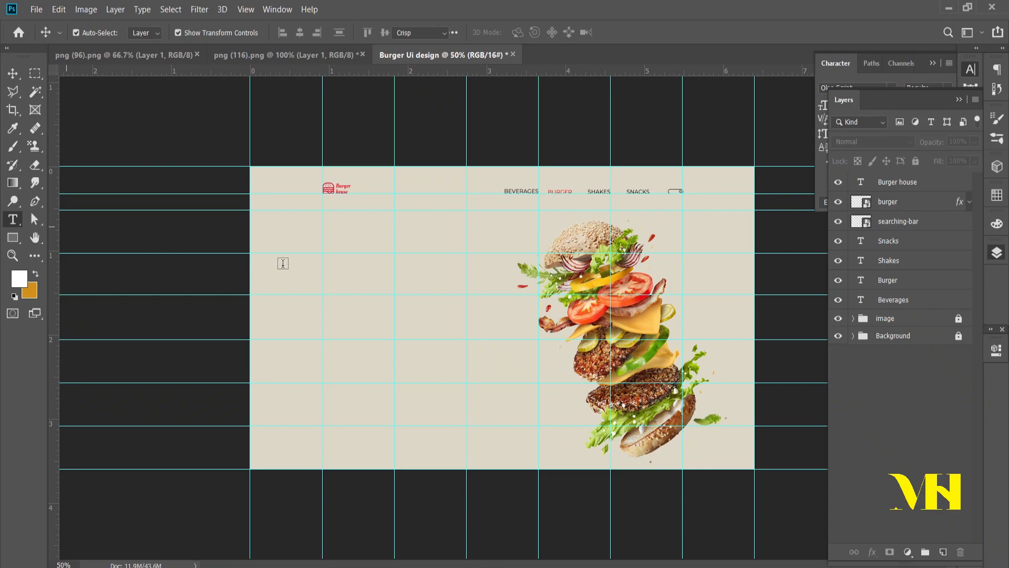
left_click(327, 271)
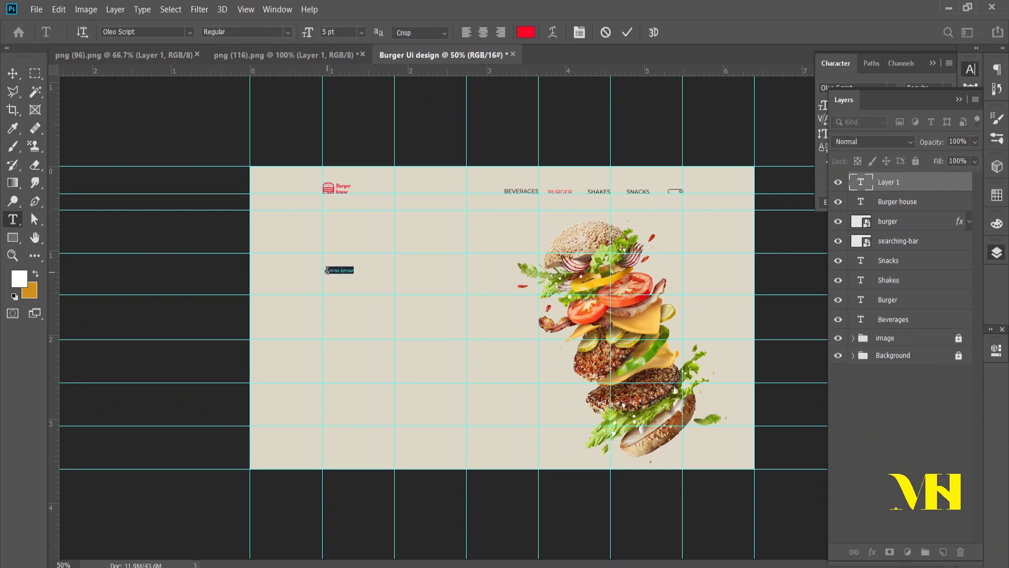
type("Ha")
left_click(13, 73)
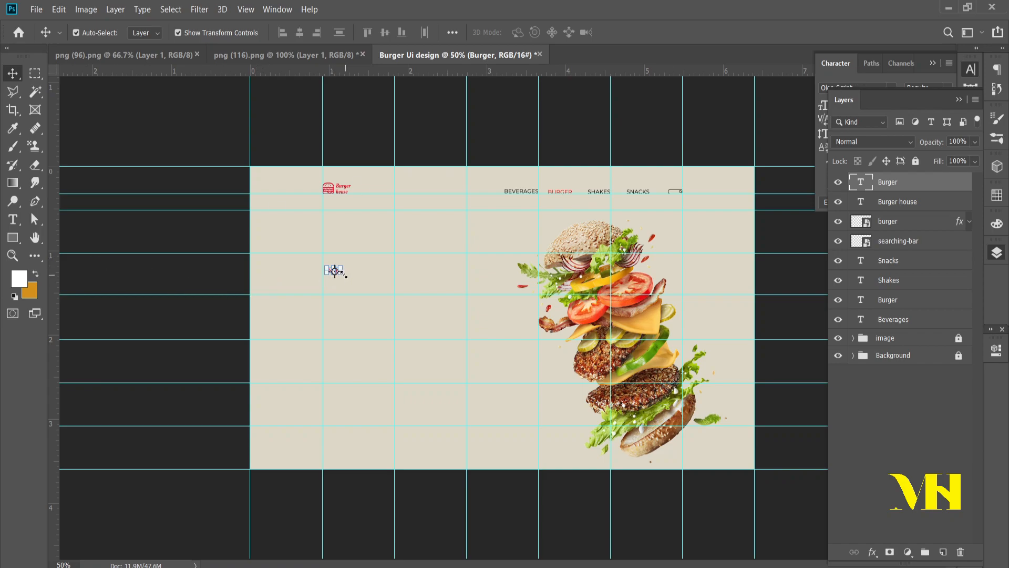
Step: Scale the new "Burger" text up to about 1218% as a headline, with its left edge on the guide below the logo
left_click_drag(342, 275, 495, 338)
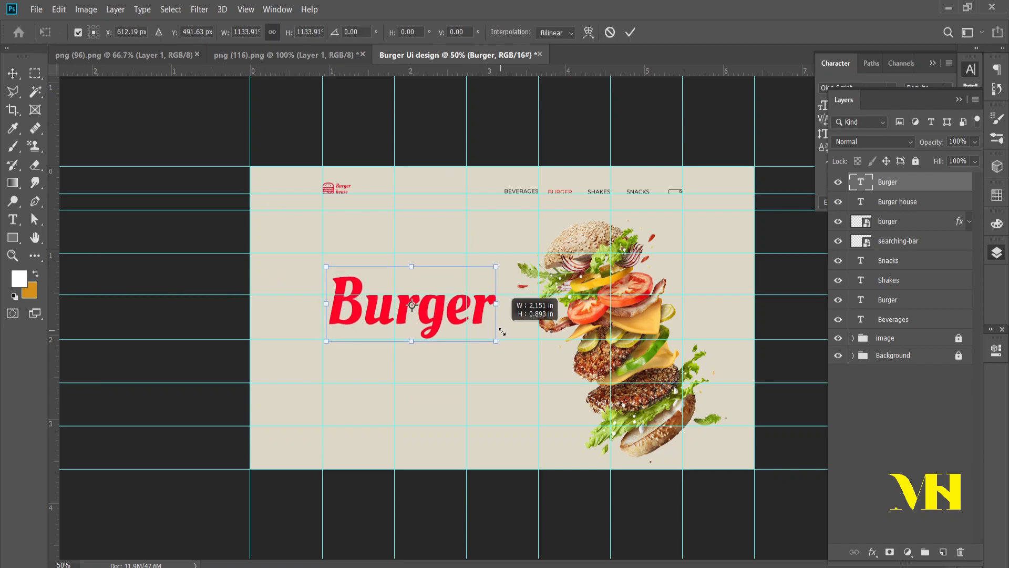
left_click_drag(431, 318, 434, 291)
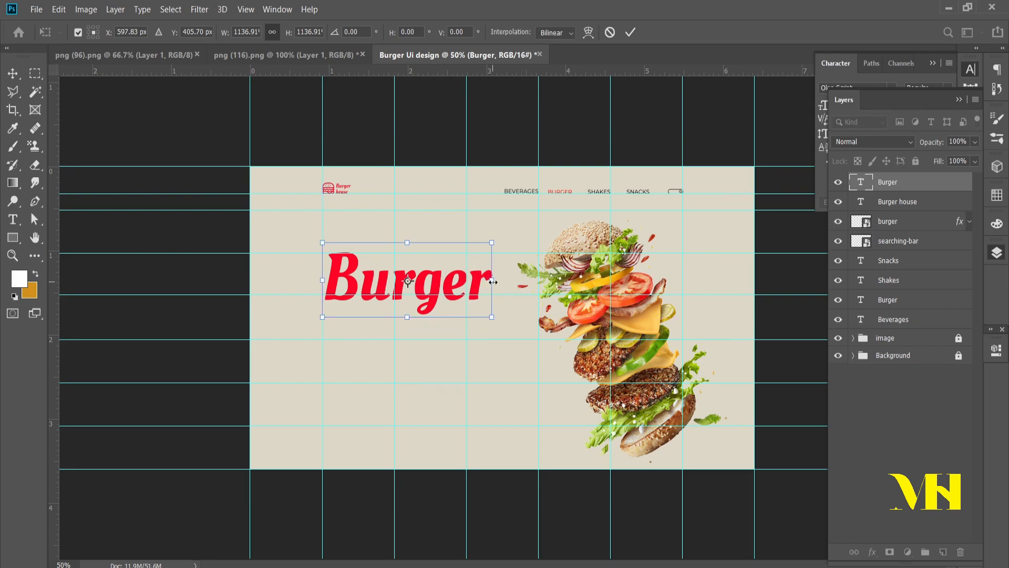
left_click_drag(493, 282, 504, 280)
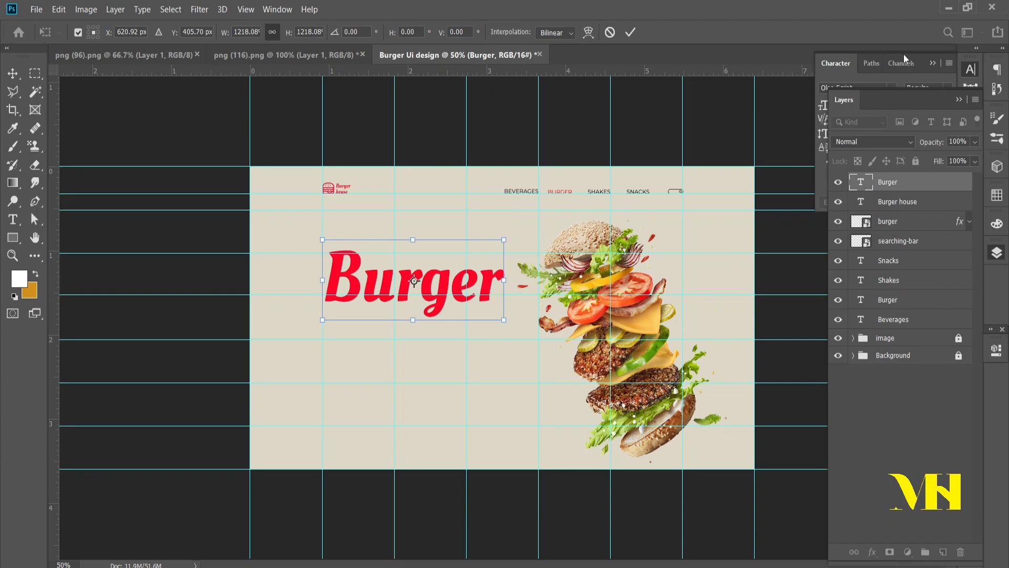
left_click(631, 32)
left_click(903, 374)
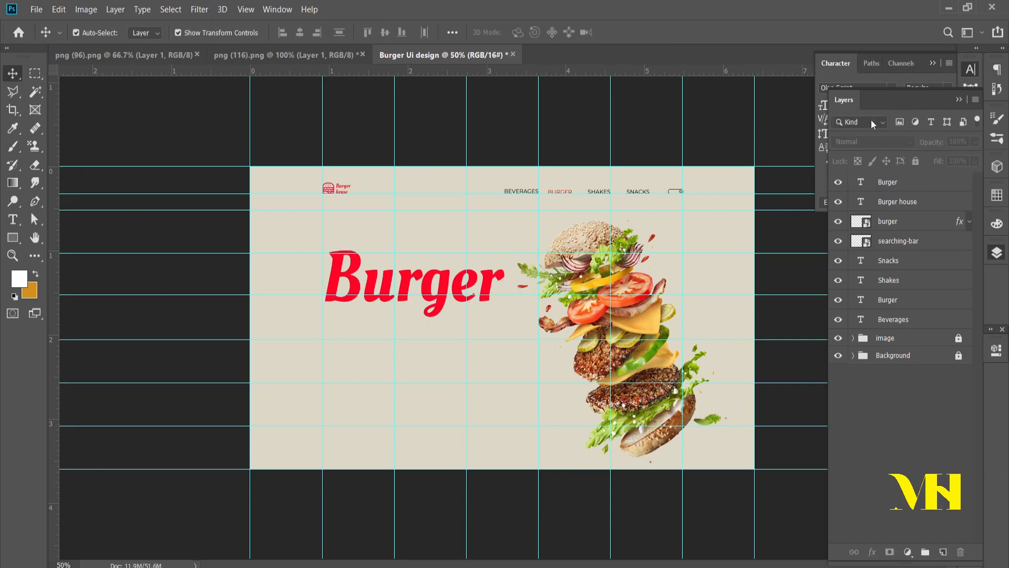
Step: Set the font style of the large "Burger" headline to Bold
left_click(914, 182)
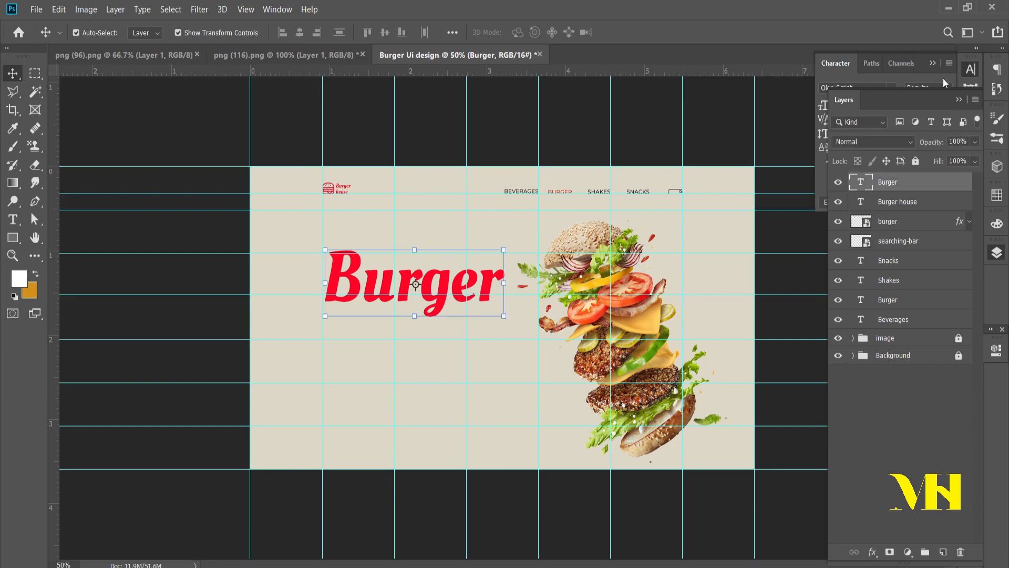
left_click(942, 78)
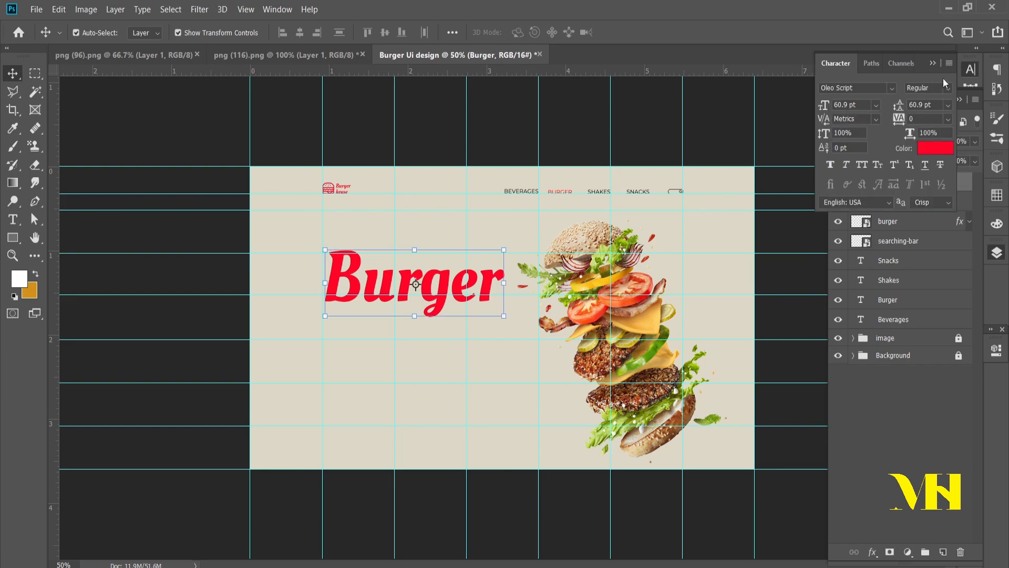
left_click(858, 164)
left_click(858, 164)
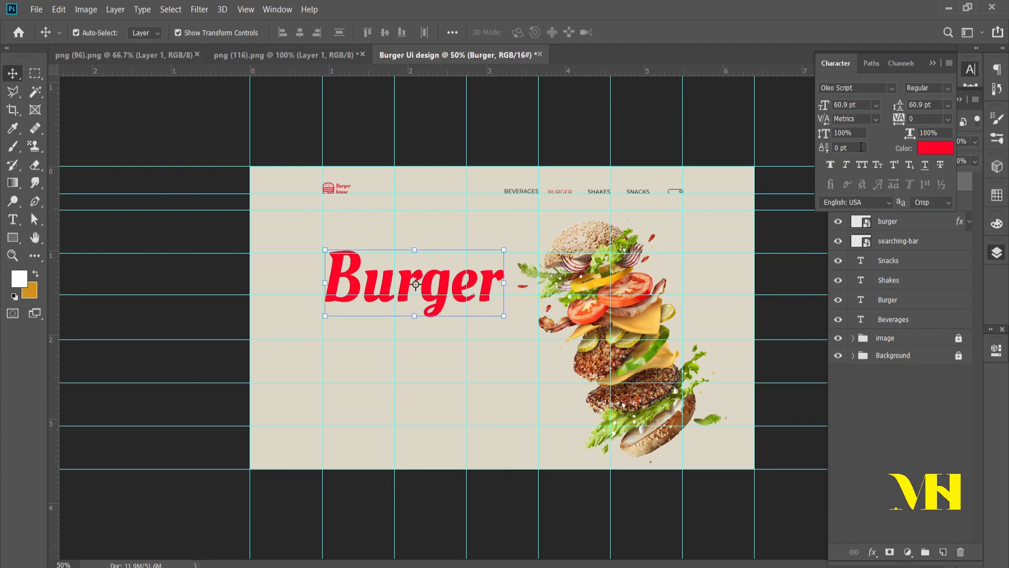
left_click(944, 88)
left_click(933, 114)
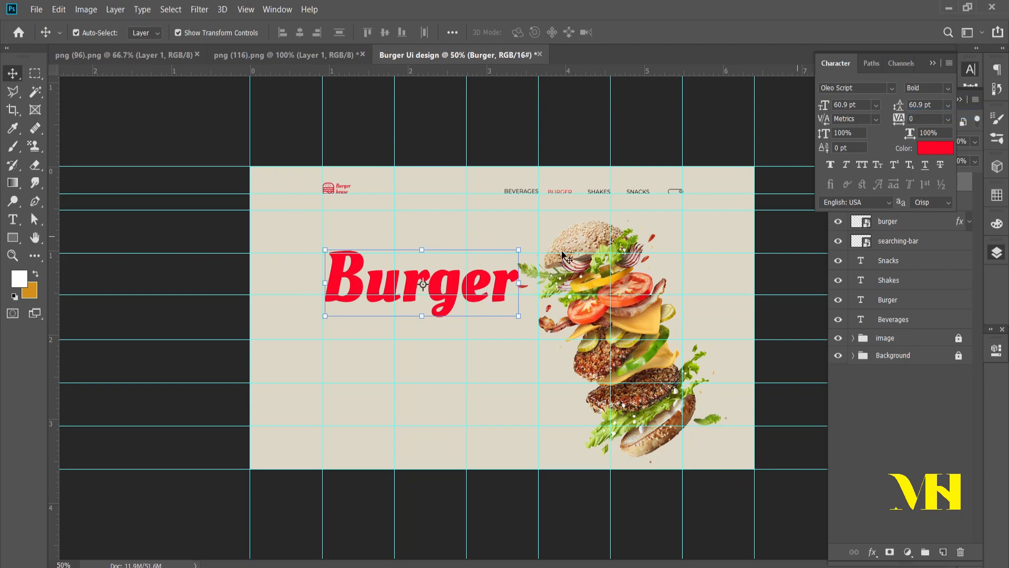
Step: Scale the bold "Burger" headline to about 92.55% and realign its left edge with the guide below the logo
left_click_drag(521, 283, 509, 285)
mouse_move(433, 283)
left_mouse_down()
mouse_move(440, 250)
mouse_move(433, 288)
left_mouse_up()
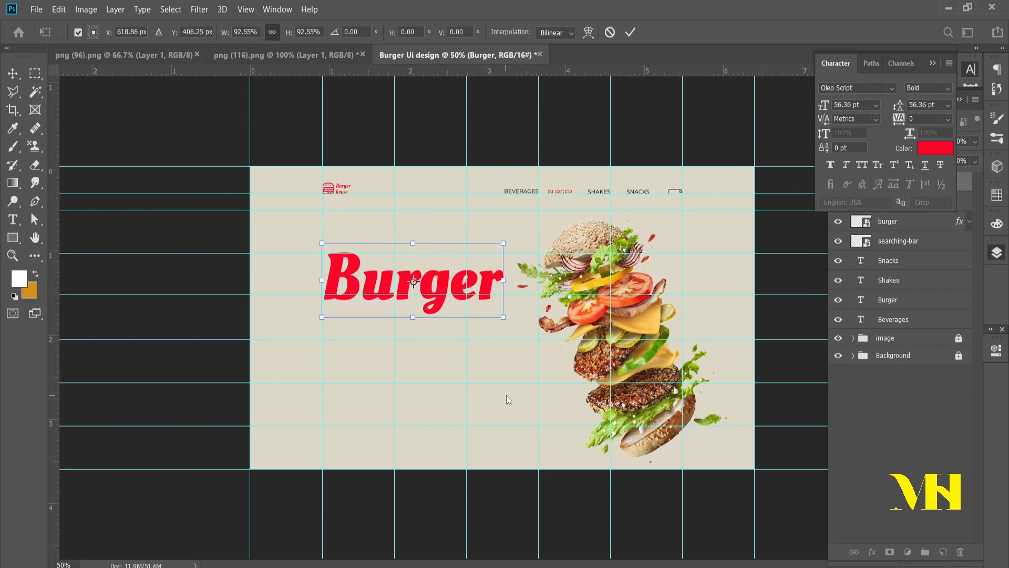
key("Return")
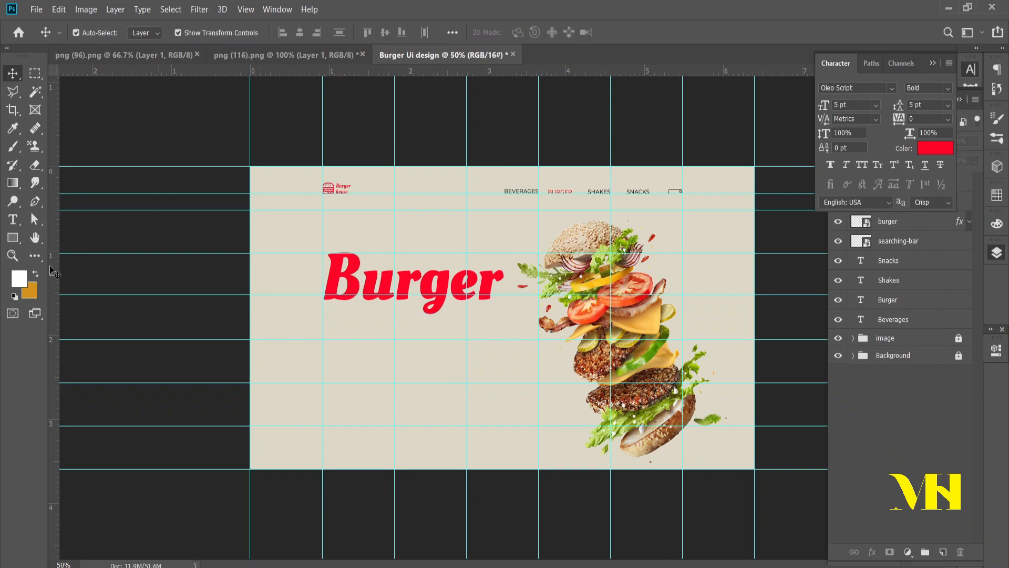
Step: Copy "delicious" from the "ui design content" notes in Notepad and paste it in Photoshop as new text above the "Burger" headline
key("alt+Tab")
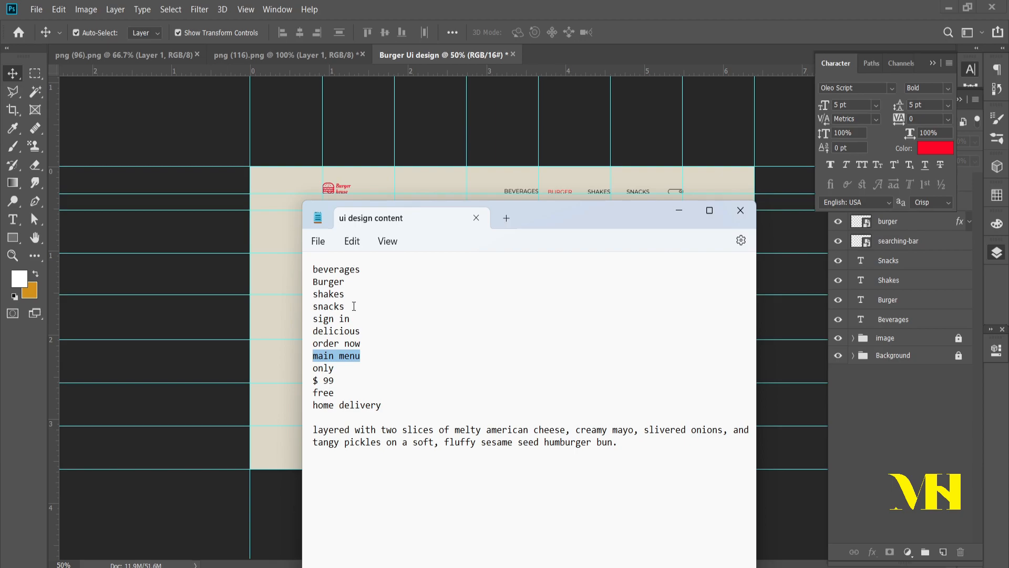
left_click_drag(365, 331, 316, 332)
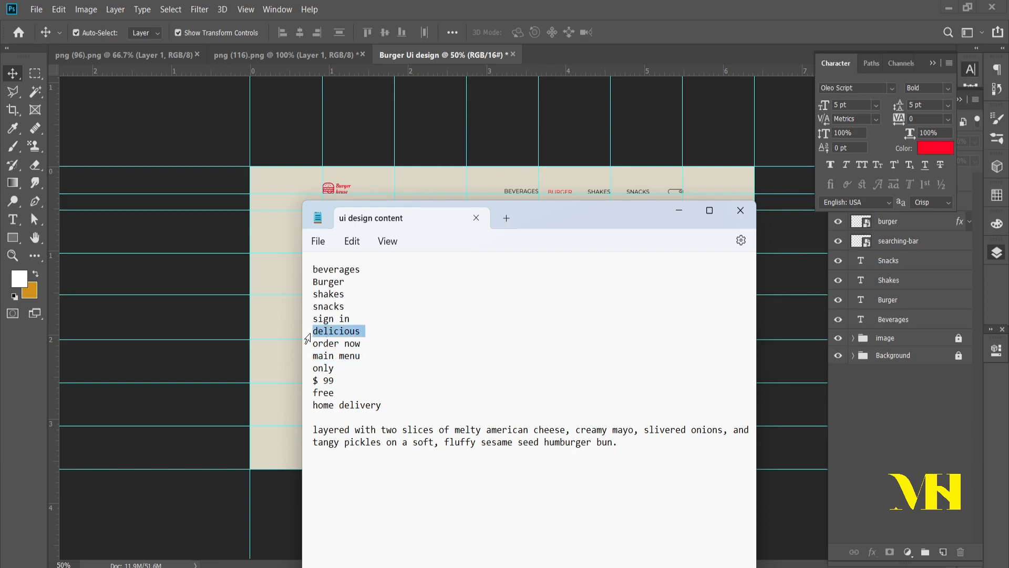
key("alt+Tab")
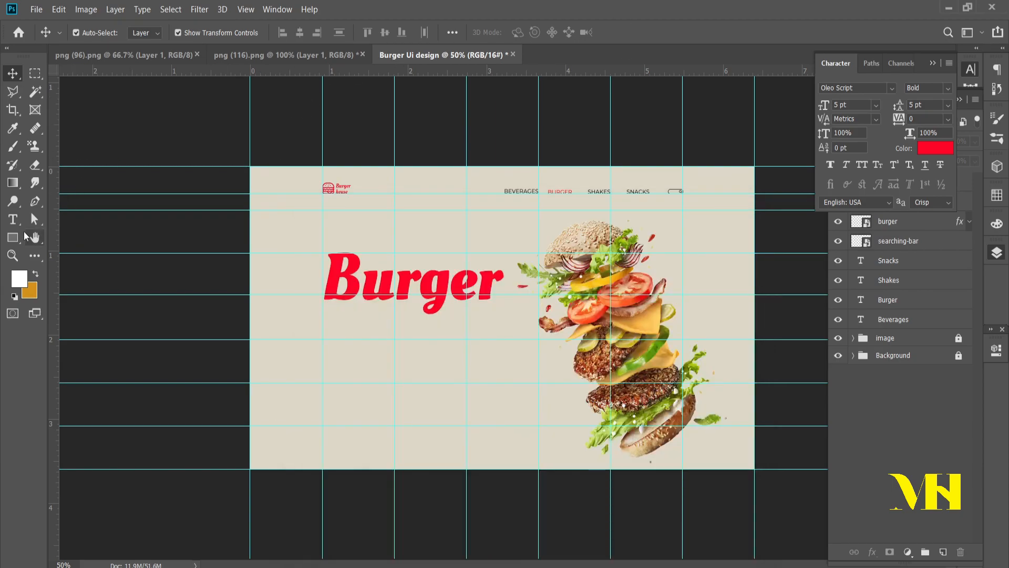
left_click(13, 220)
left_click(409, 236)
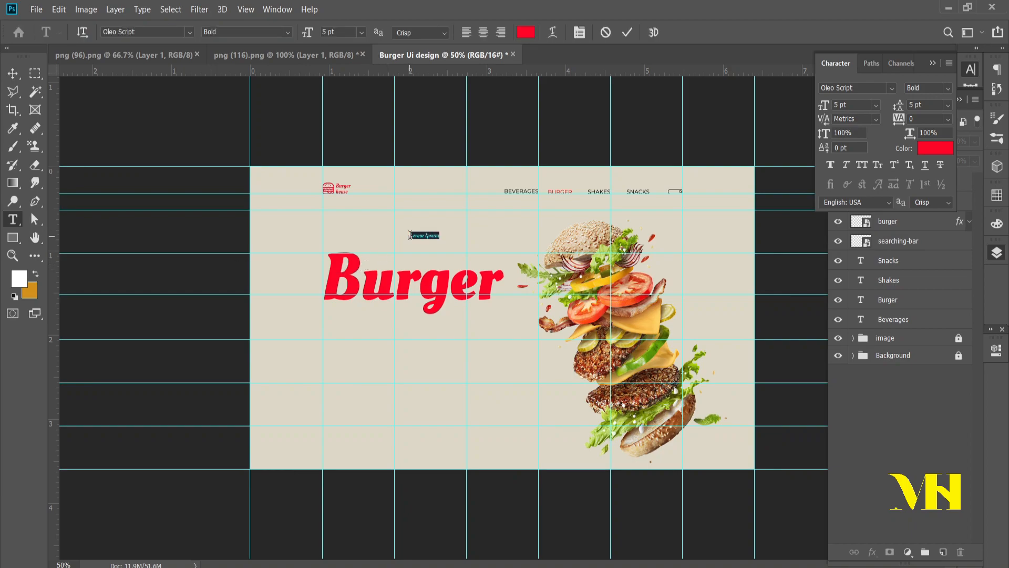
type("delicious")
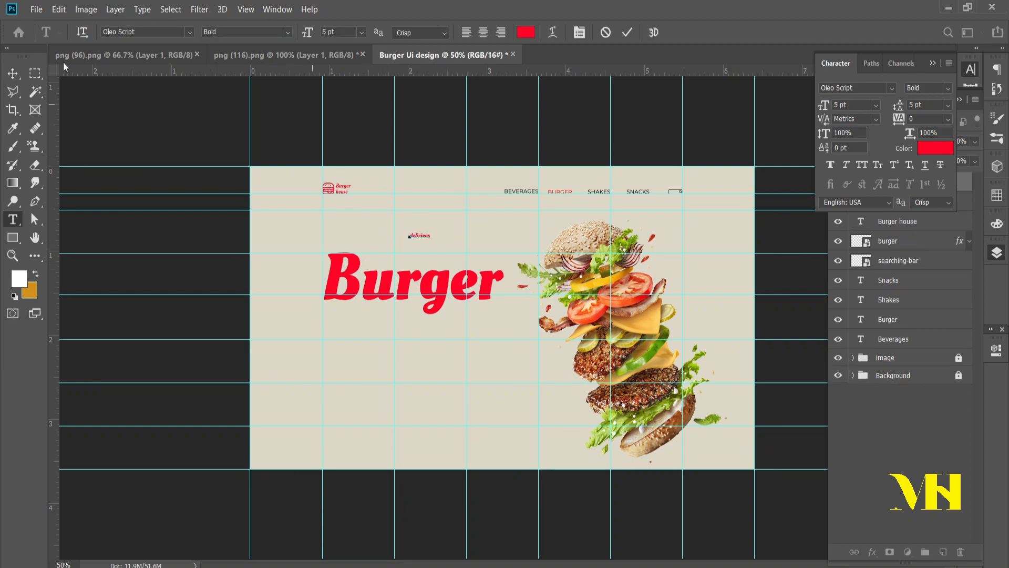
left_click(13, 72)
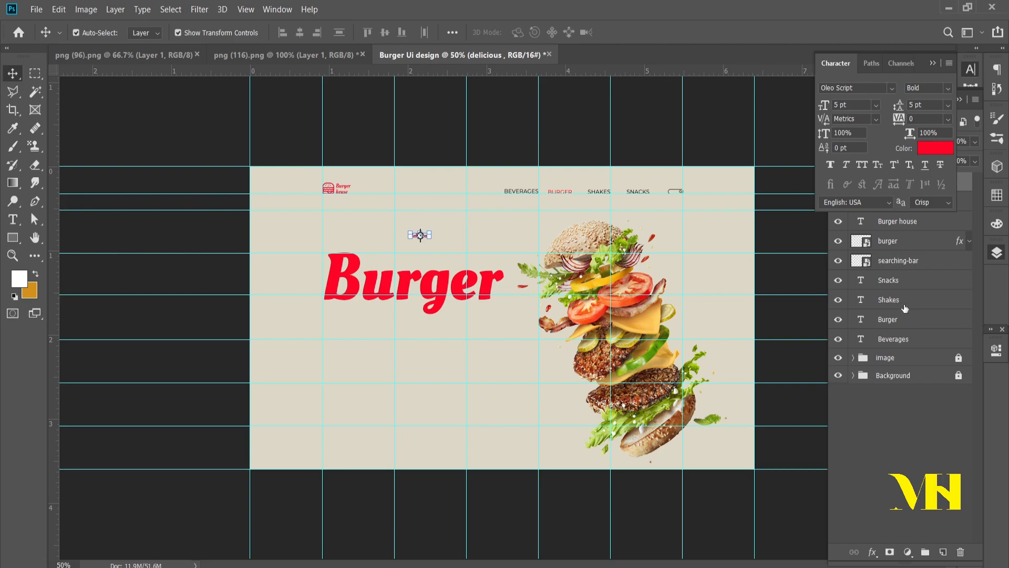
Step: Scale the "delicious" text to about 286.65% and place it beside the headline's B, above the lowercase letters
left_click_drag(433, 241, 422, 273)
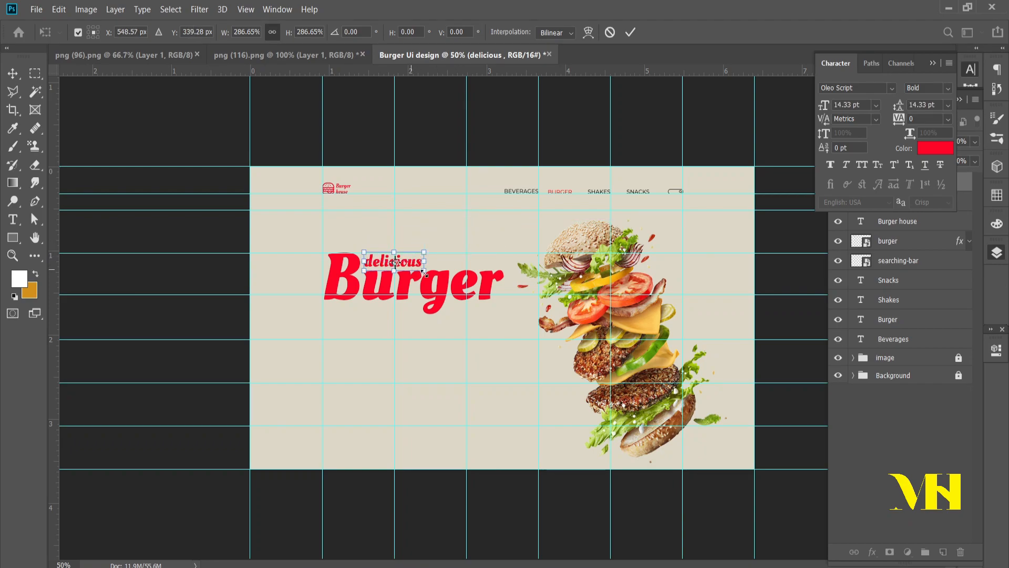
key("Return")
left_click(443, 417)
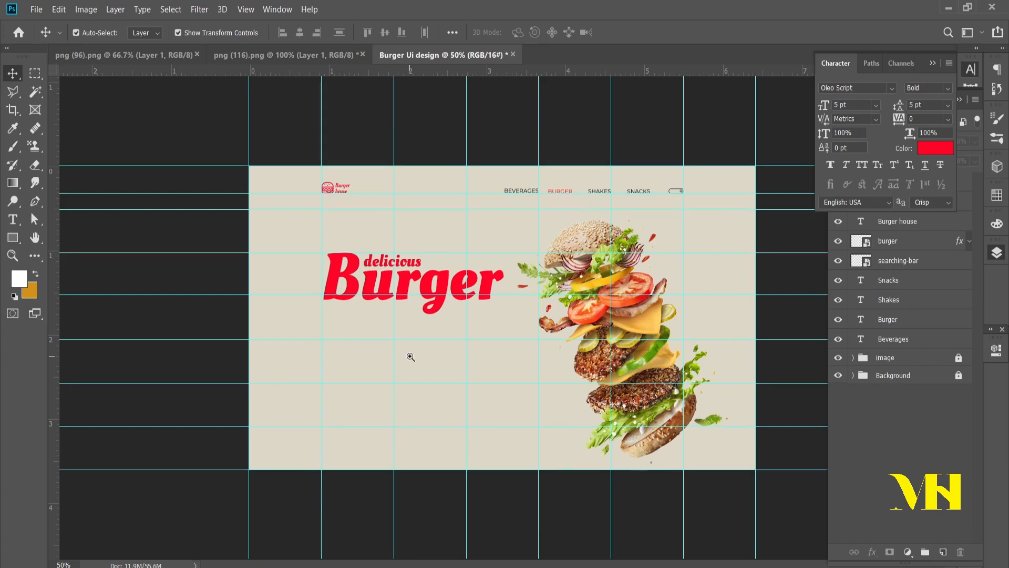
Step: Fine-tune the position of "delicious" closer to the headline's lowercase letters and scale it to about 108.46%
left_click(410, 356, "ctrl")
left_click(410, 356, "ctrl")
left_click(410, 356, "ctrl")
left_click(326, 299)
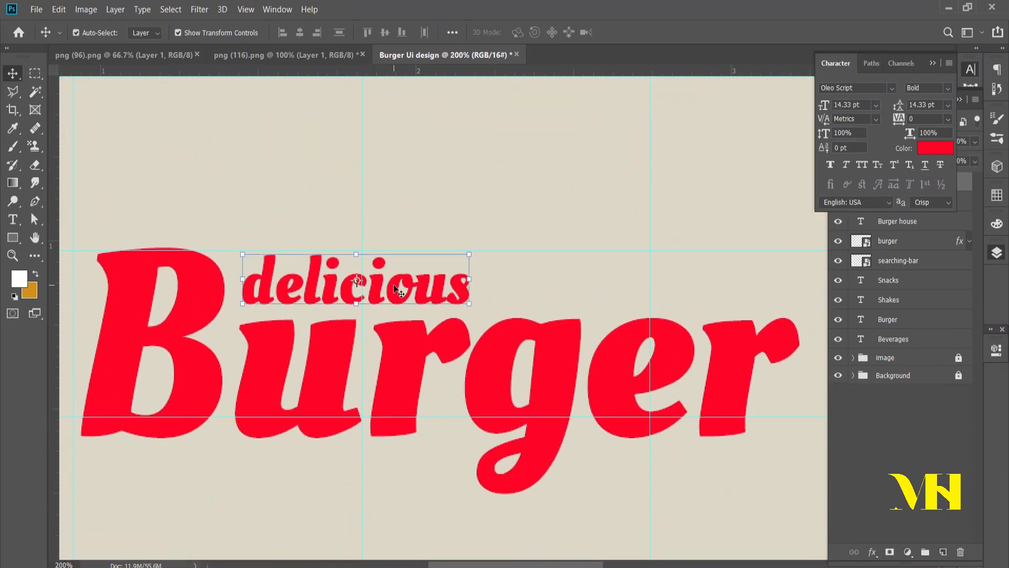
left_click_drag(264, 290, 263, 289)
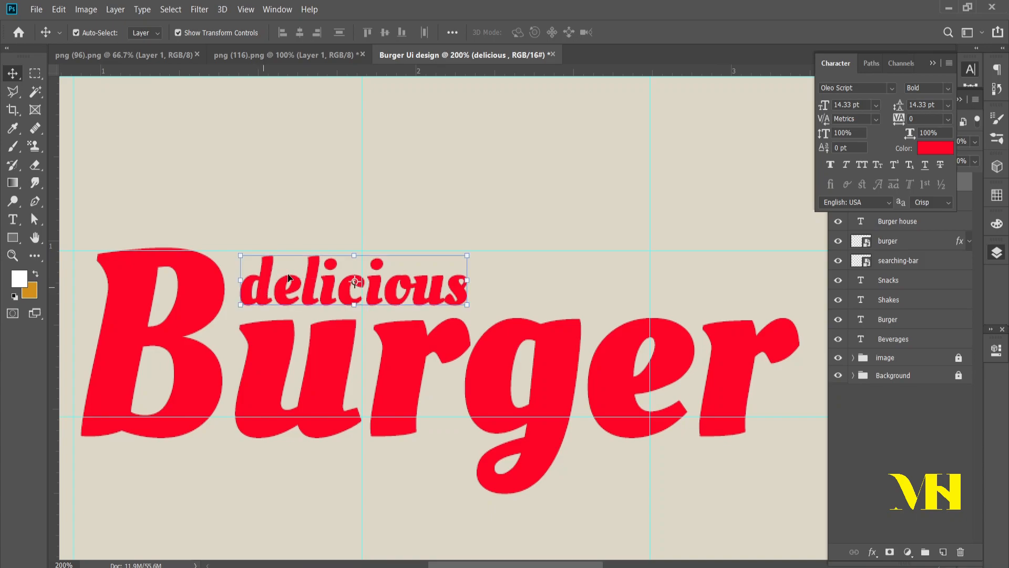
left_click_drag(353, 256, 326, 281)
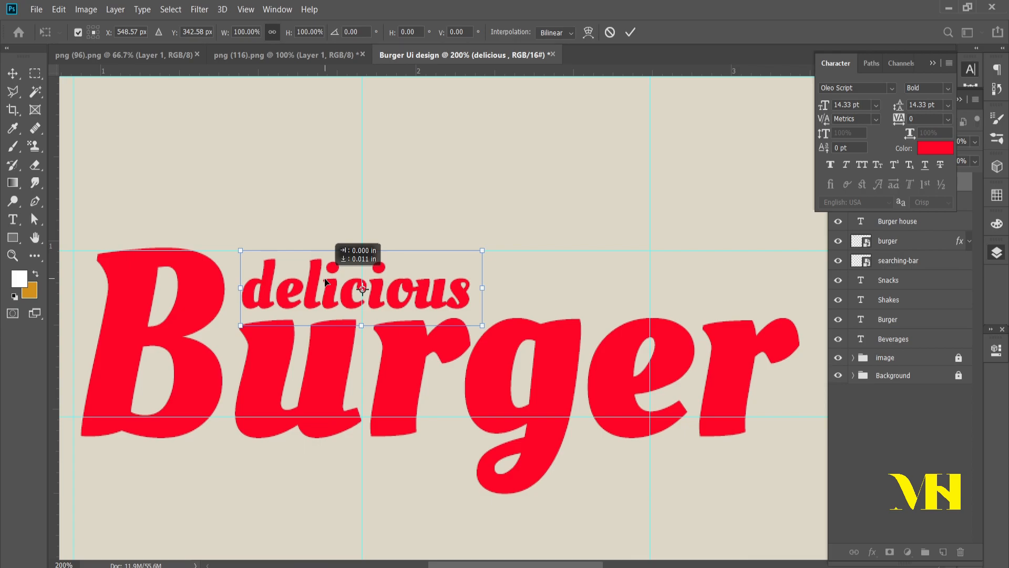
left_click_drag(483, 287, 503, 286)
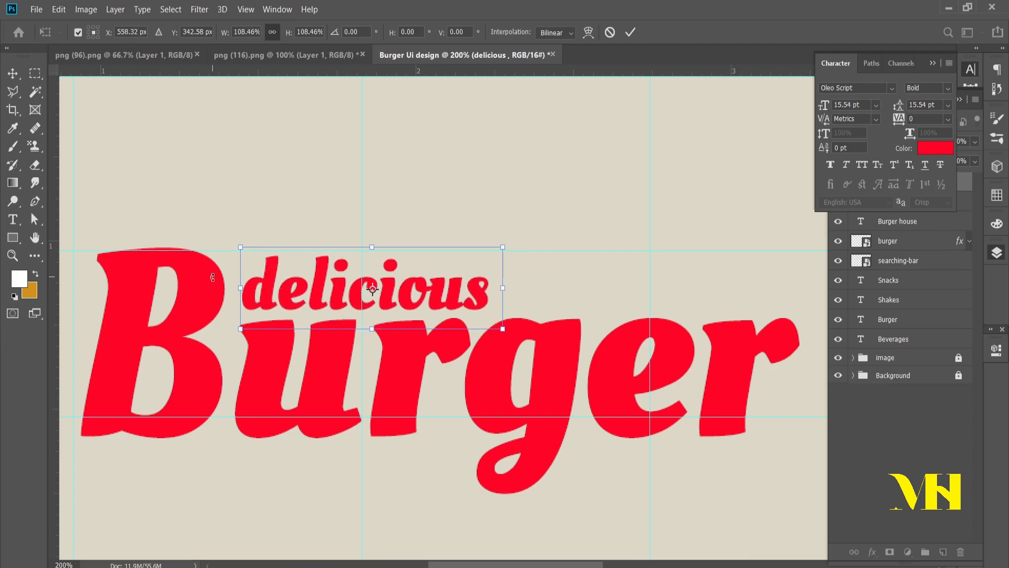
key("Return")
Step: Capitalise the first letter of the "delicious" text so it reads "Delicious"
key("t")
left_click(277, 292)
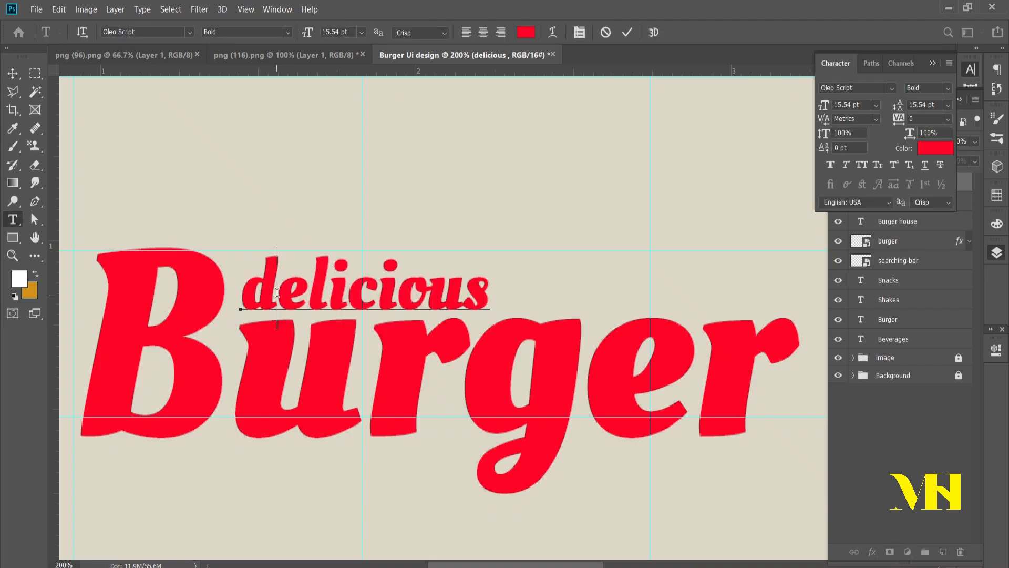
key("BackSpace")
type("D")
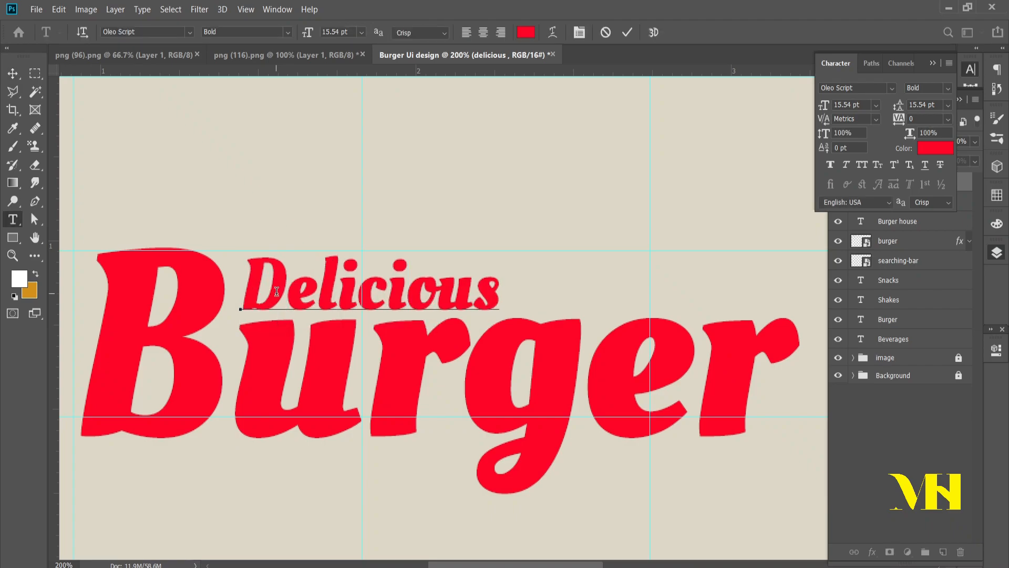
left_click(13, 73)
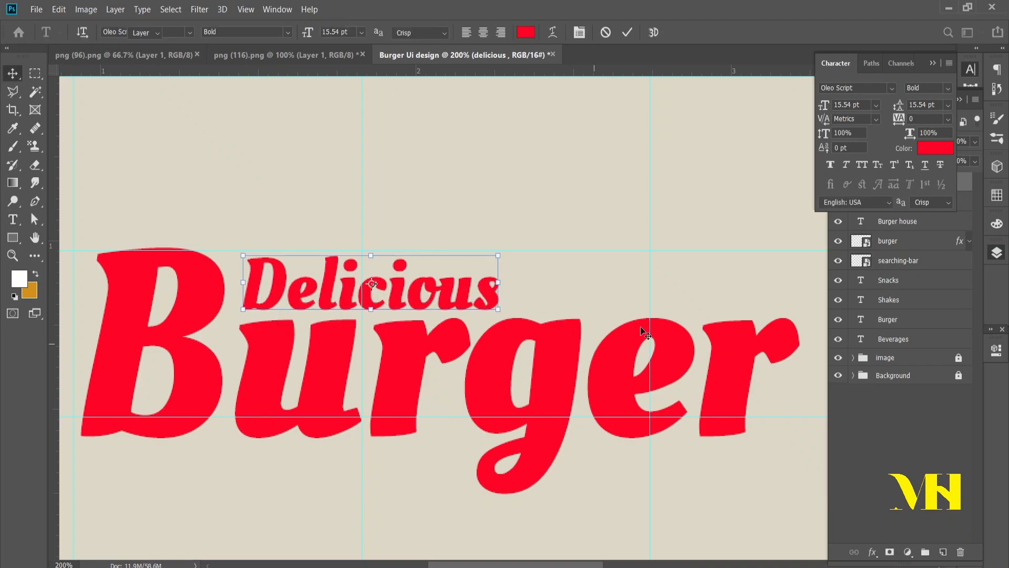
left_click(691, 216)
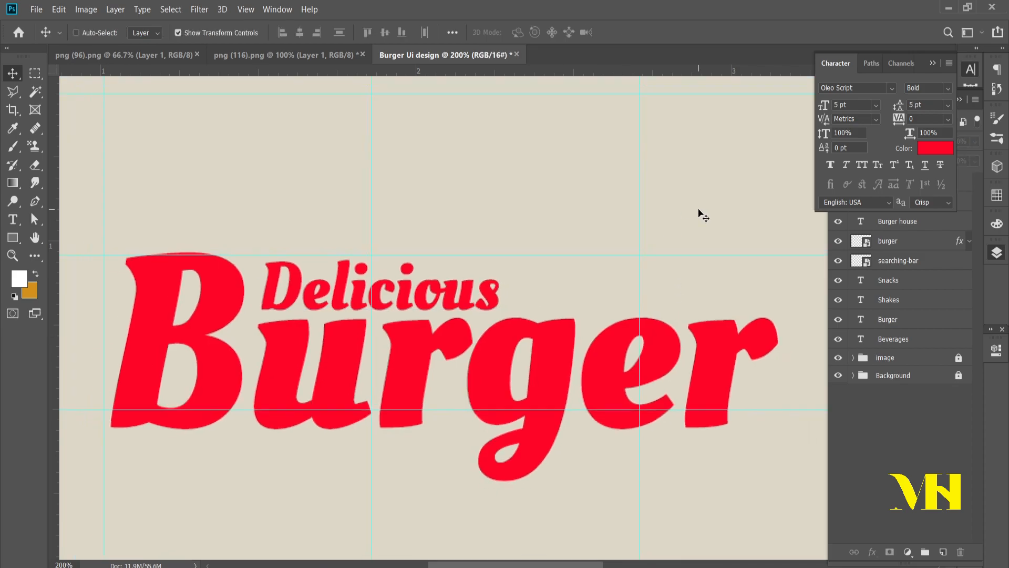
Step: Set the colour of the "Delicious" headline text to black
key("ctrl+minus")
key("ctrl+minus")
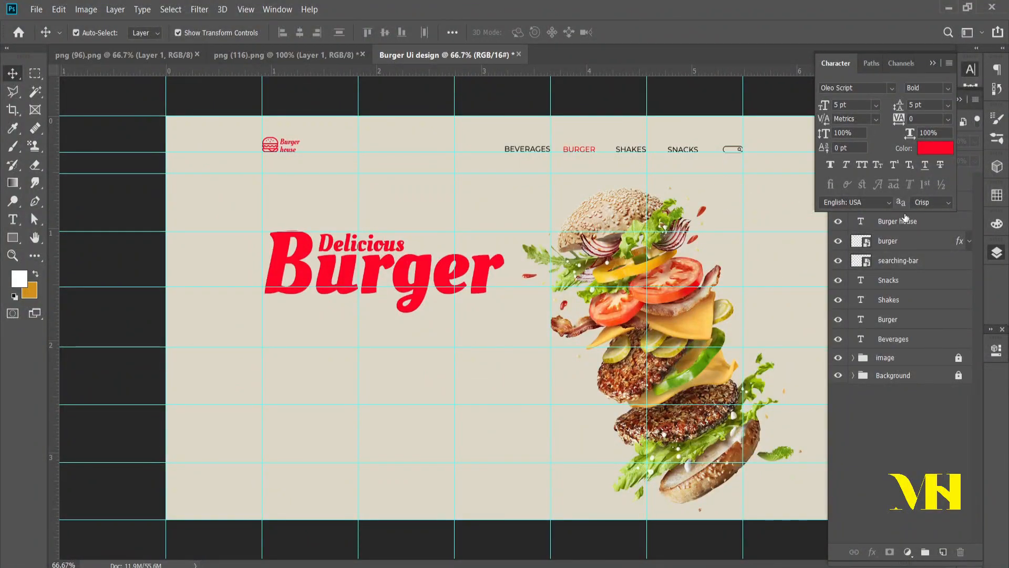
left_click(908, 431)
left_click(915, 191)
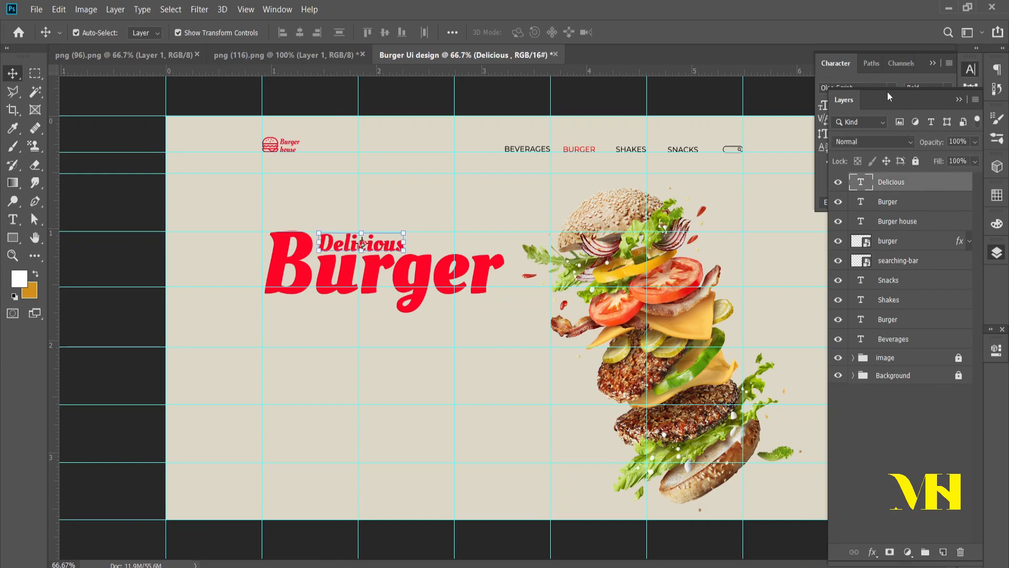
left_click(869, 78)
left_click(935, 148)
left_click_drag(657, 446, 626, 466)
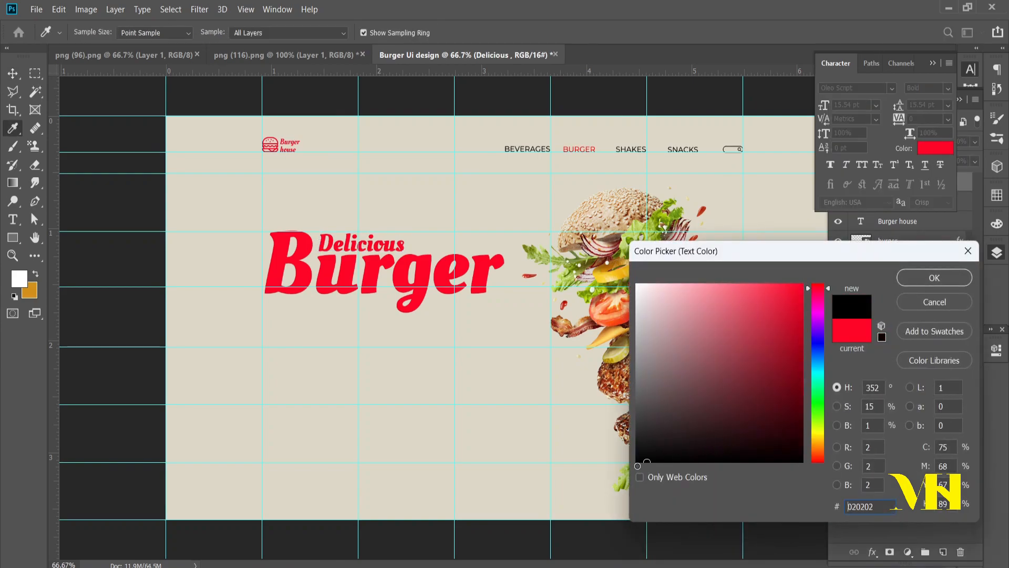
left_click(934, 277)
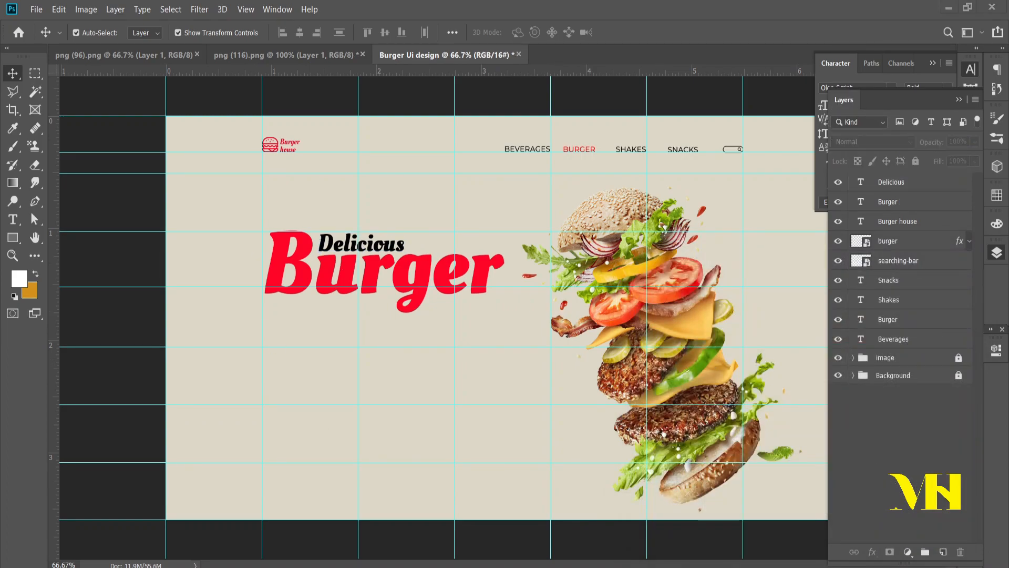
Step: Copy the "layered with two slices..." description from the Notepad notes and paste it in Photoshop into a new paragraph text box below the headline
key("alt+Tab")
left_click_drag(644, 470, 269, 422)
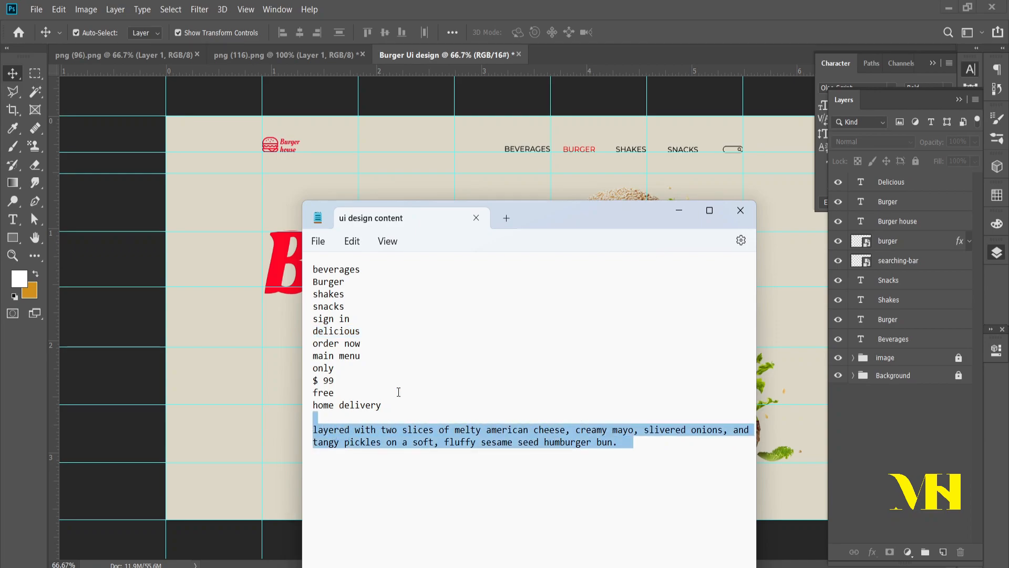
key("alt+Tab")
left_click(13, 219)
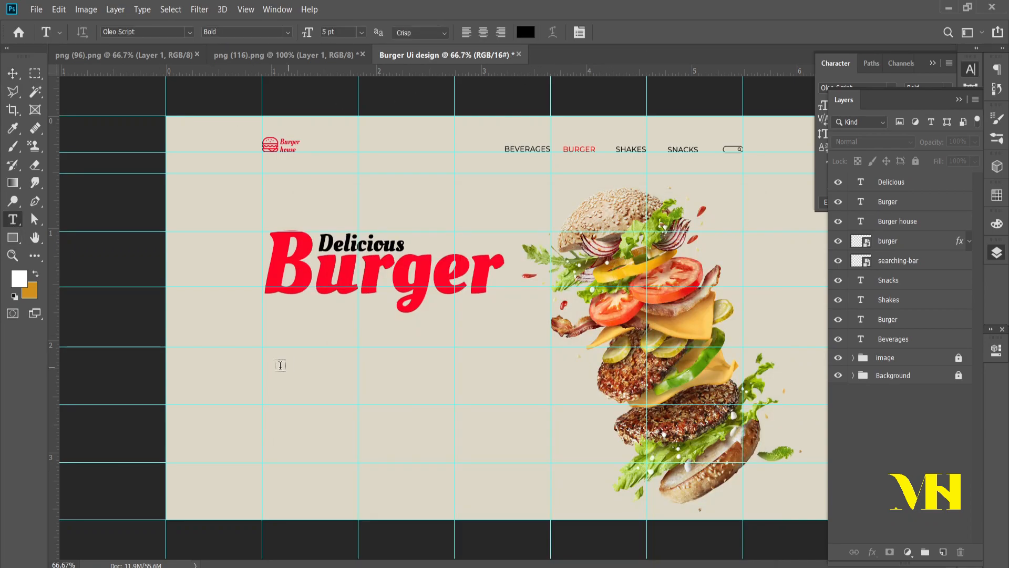
left_click_drag(267, 355, 524, 399)
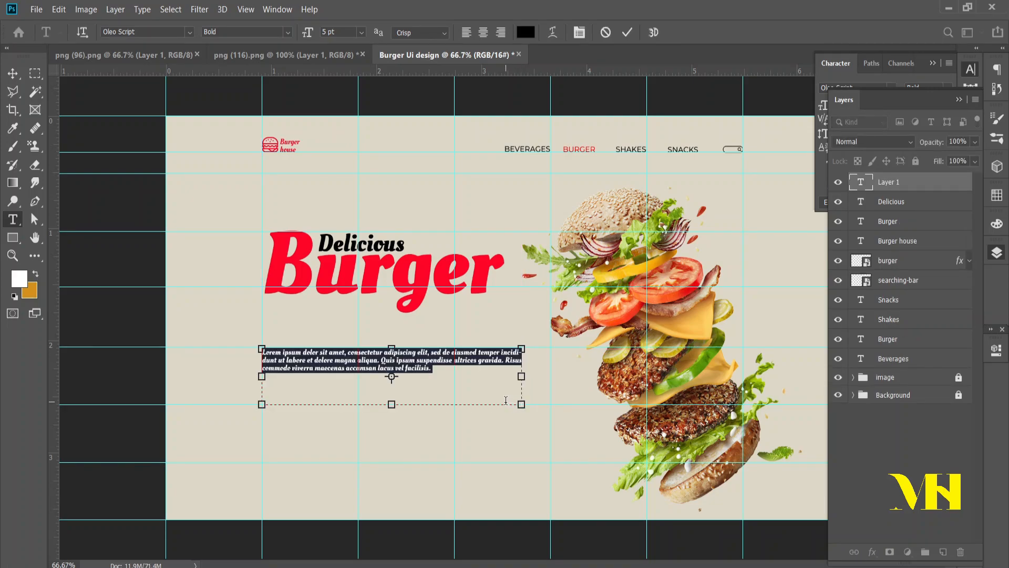
key("BackSpace")
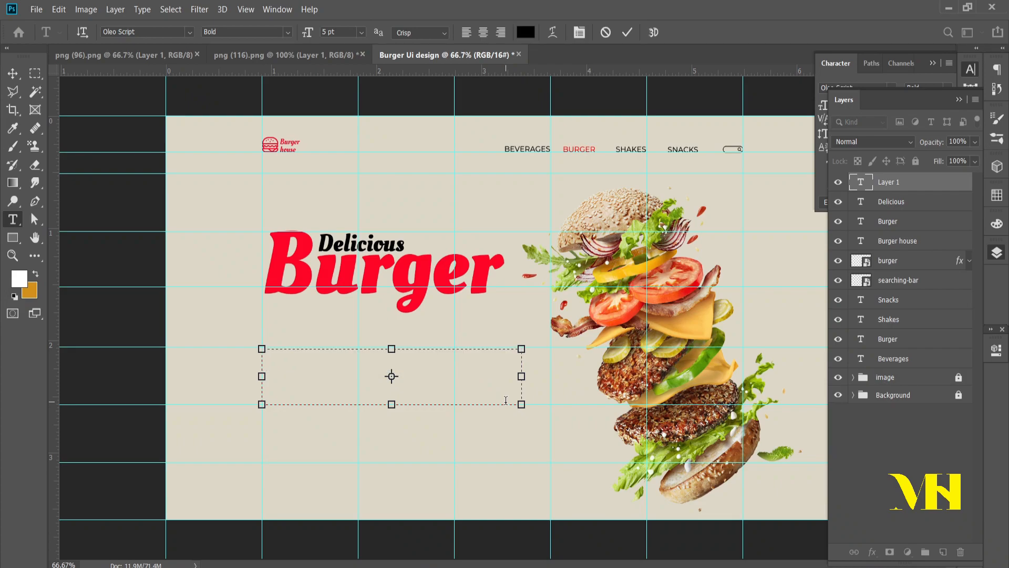
type("layered with two slices of melty american cheese, creamy mayo, slivered onions, and tangy pickles on a soft, fluffy sesame seed hamburger bun.")
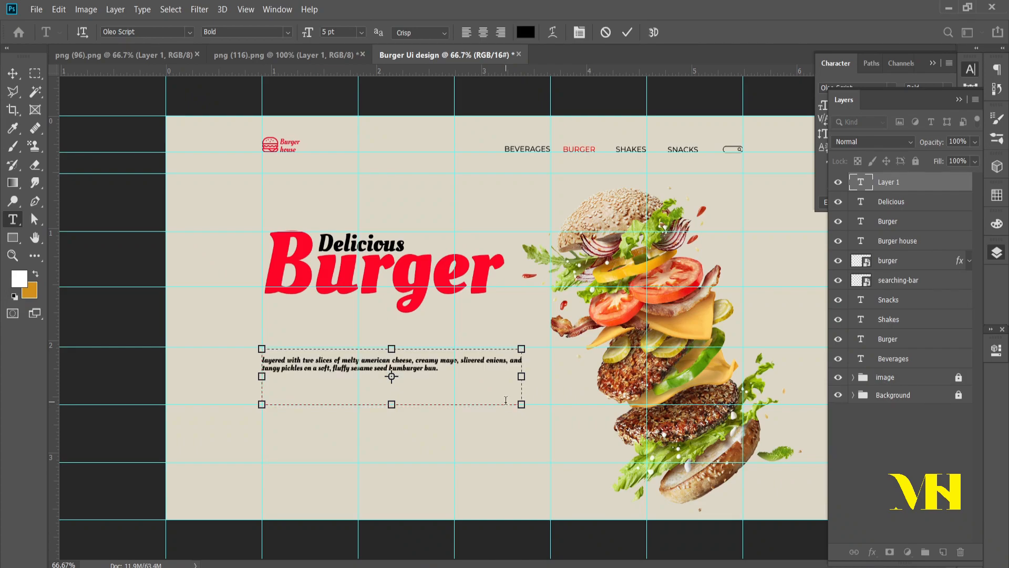
left_click(13, 74)
Step: Format the description paragraph in Montserrat Regular with Auto leading
double_click(484, 364)
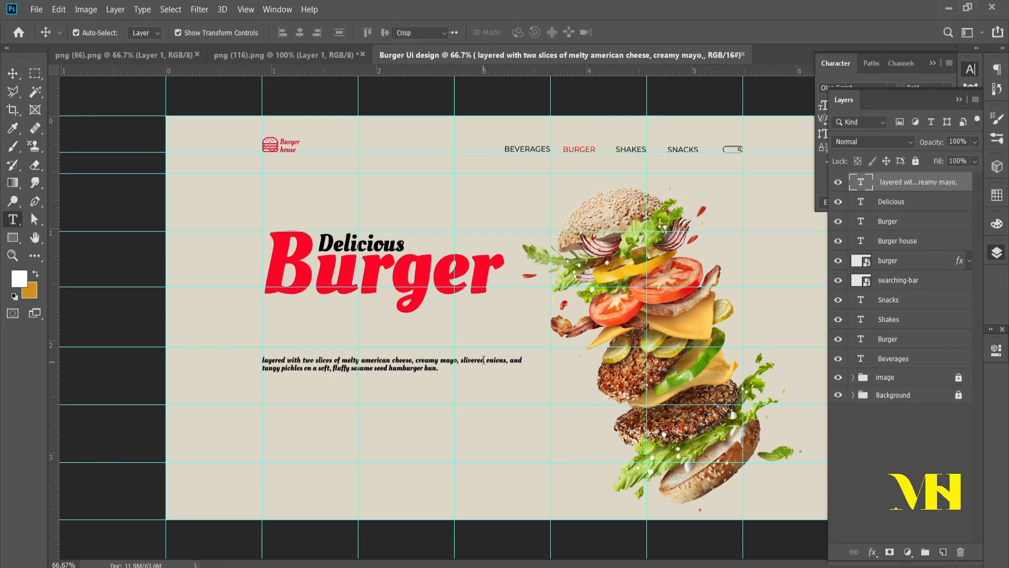
left_click(876, 78)
left_click(947, 105)
left_click(919, 117)
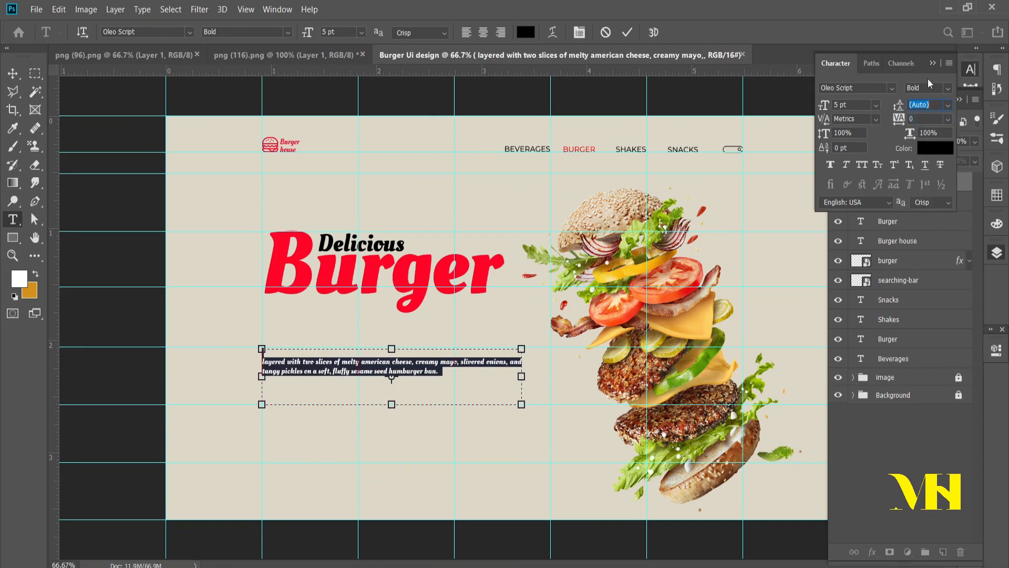
left_click(944, 89)
left_click(921, 98)
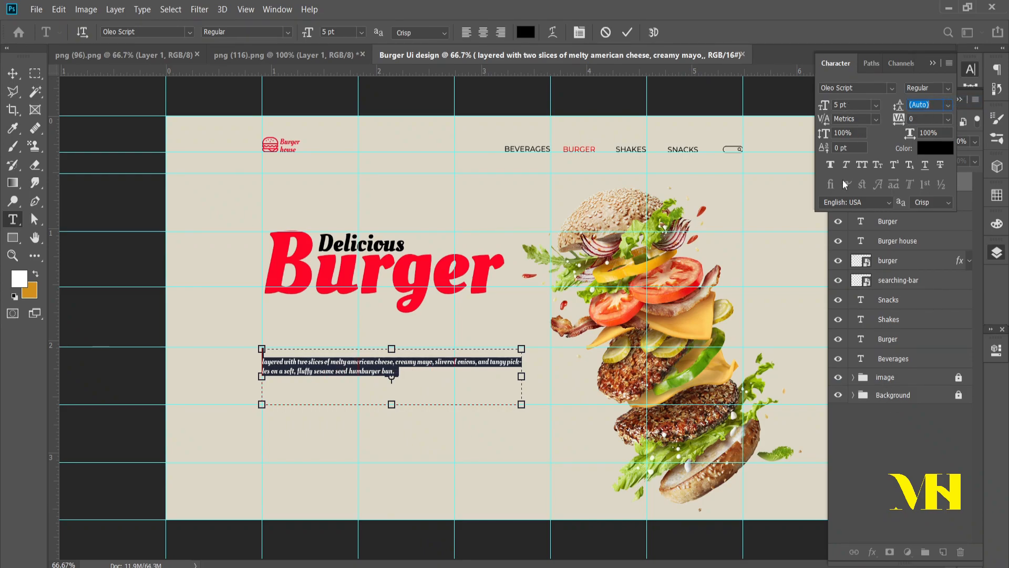
left_click(892, 89)
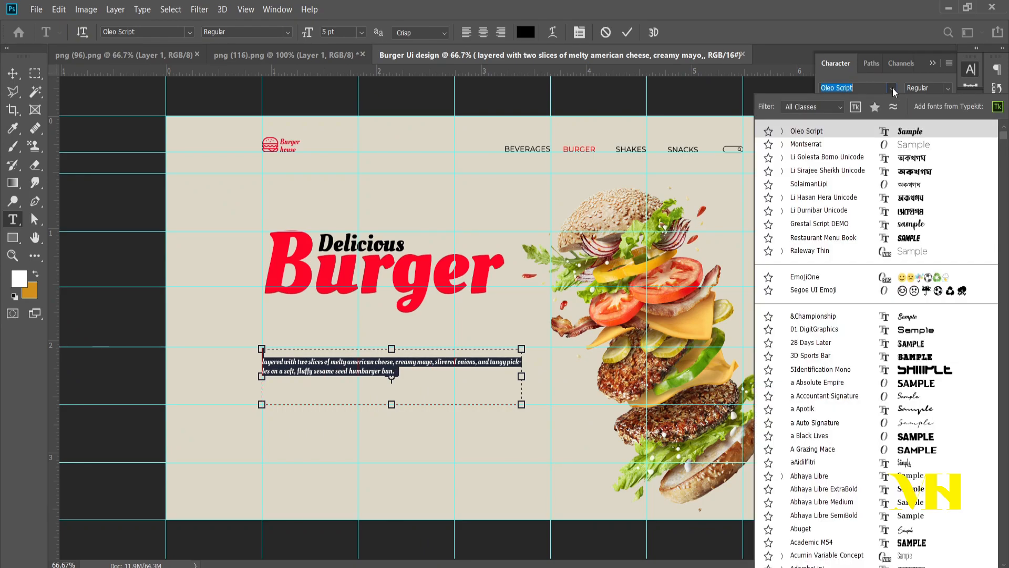
left_click(875, 148)
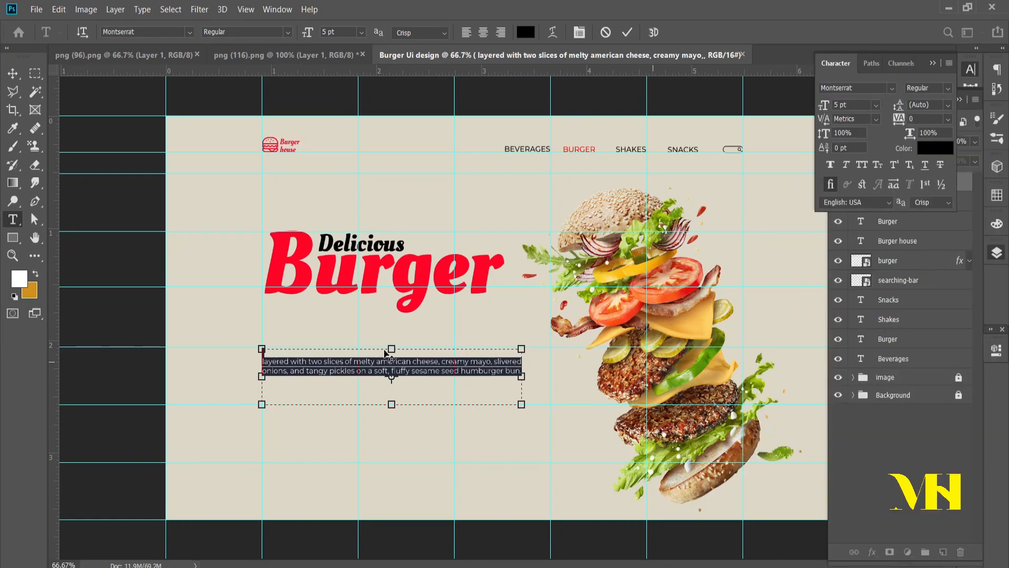
left_click(628, 33)
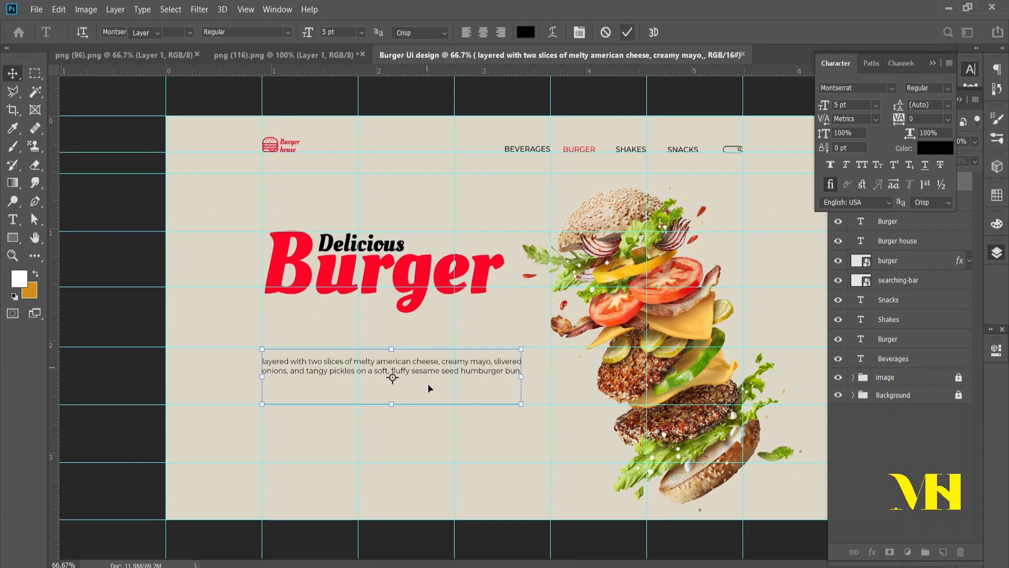
key("v")
left_click(437, 436)
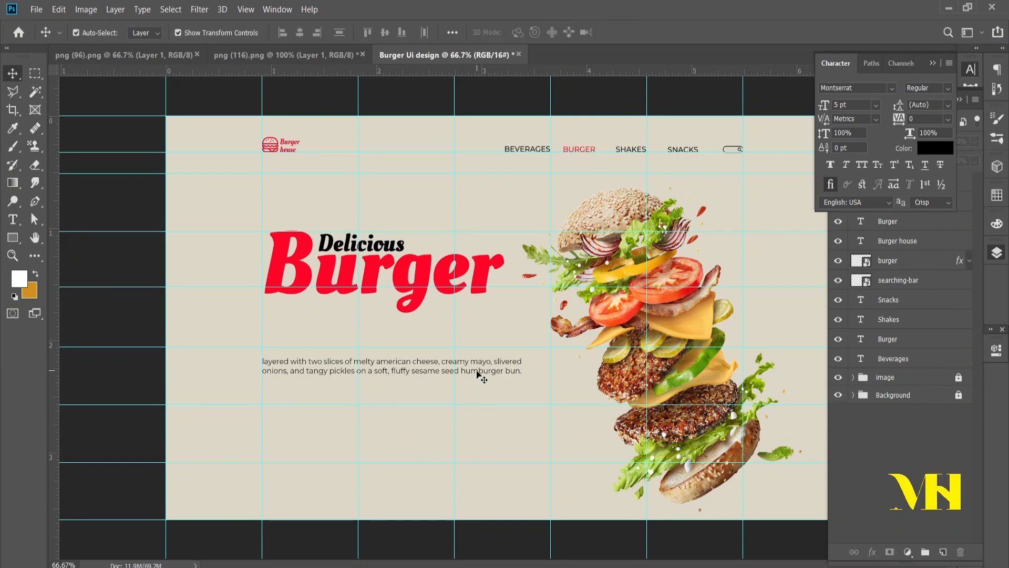
key("alt+Tab")
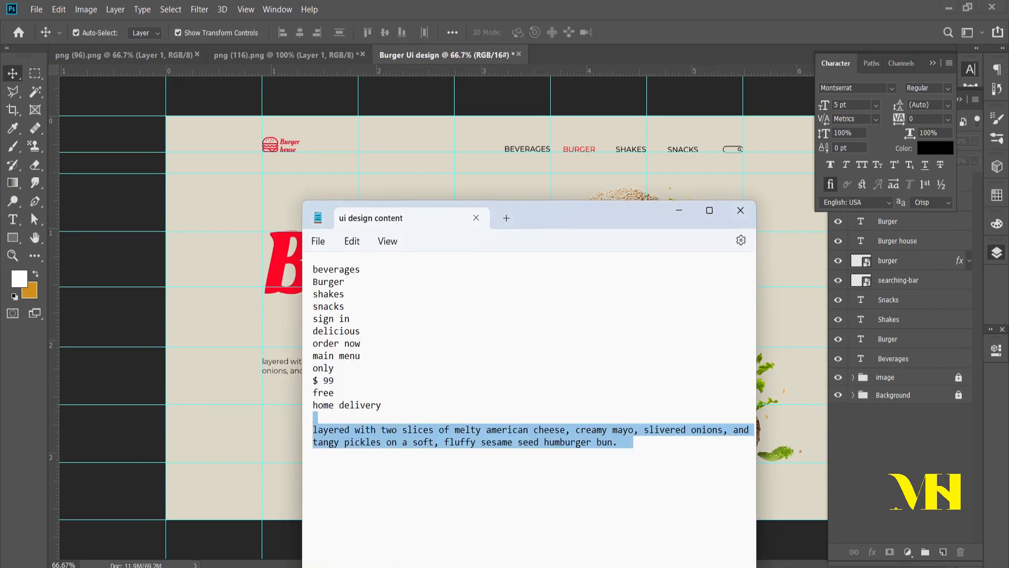
key("alt+Tab")
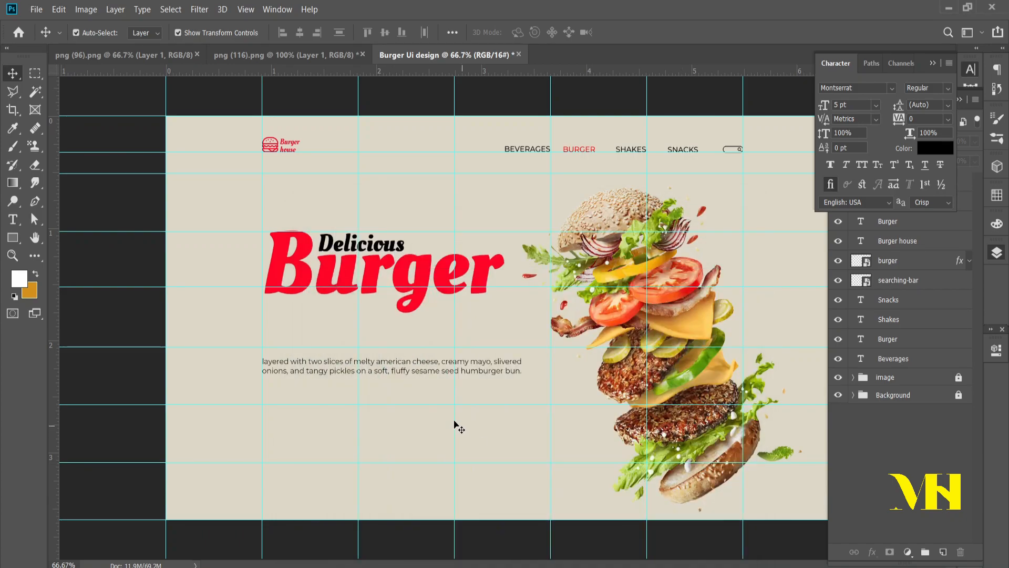
Step: Scale the description paragraph to 93.60% to match the headline's width and move it up closer to "Burger"
left_click(407, 368)
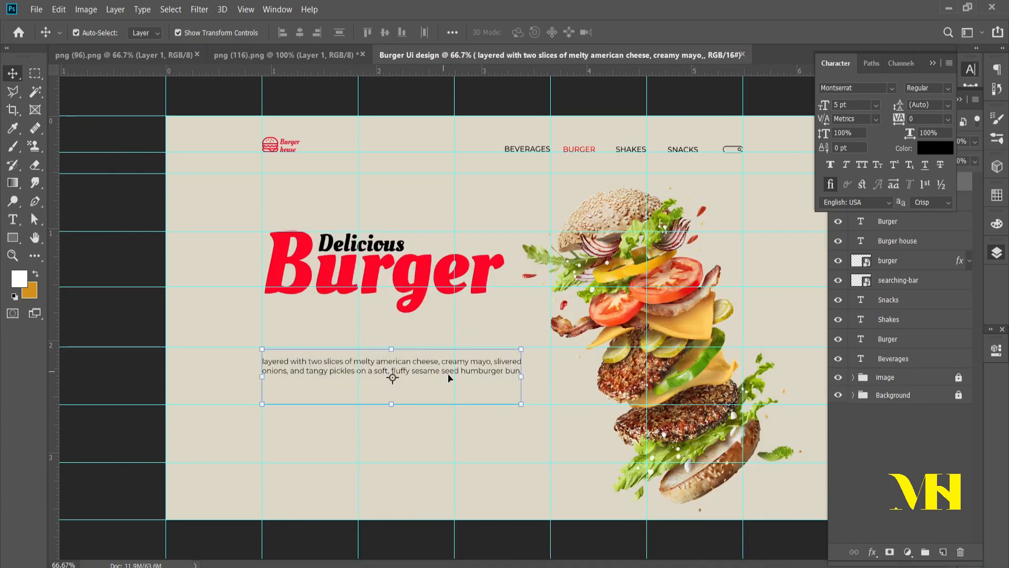
mouse_move(521, 376)
left_mouse_down()
mouse_move(551, 376)
mouse_move(504, 372)
left_mouse_up()
left_click_drag(412, 367, 412, 349)
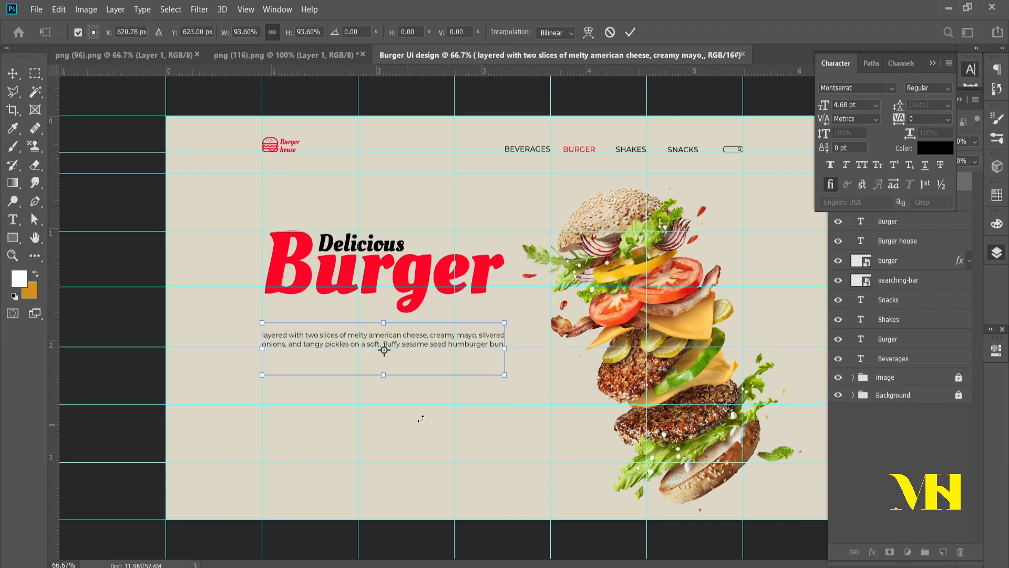
left_click(630, 32)
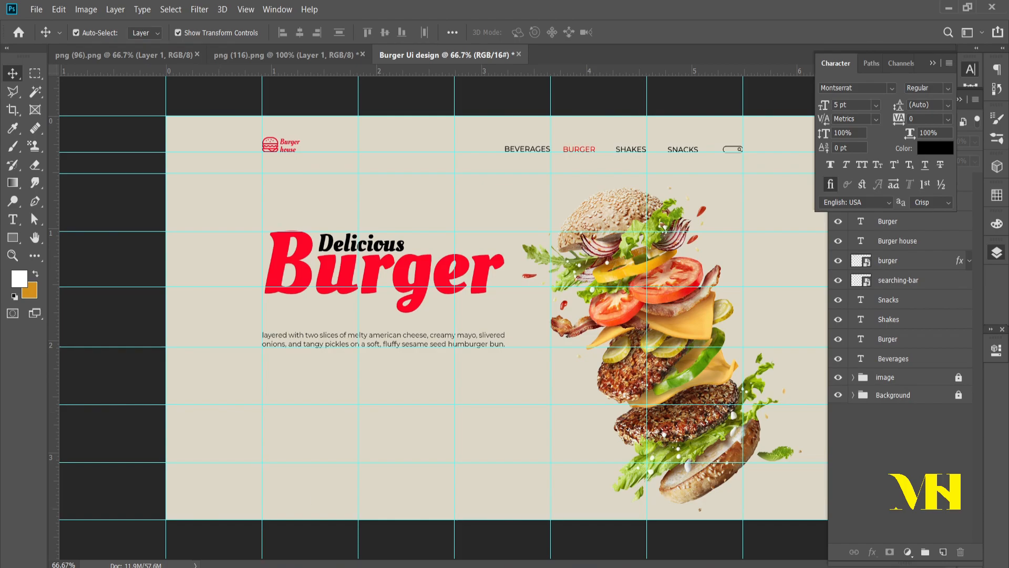
Step: Copy "order now" from the "ui design content" notes in Notepad and return to Photoshop
key("alt+Tab")
left_click(359, 392)
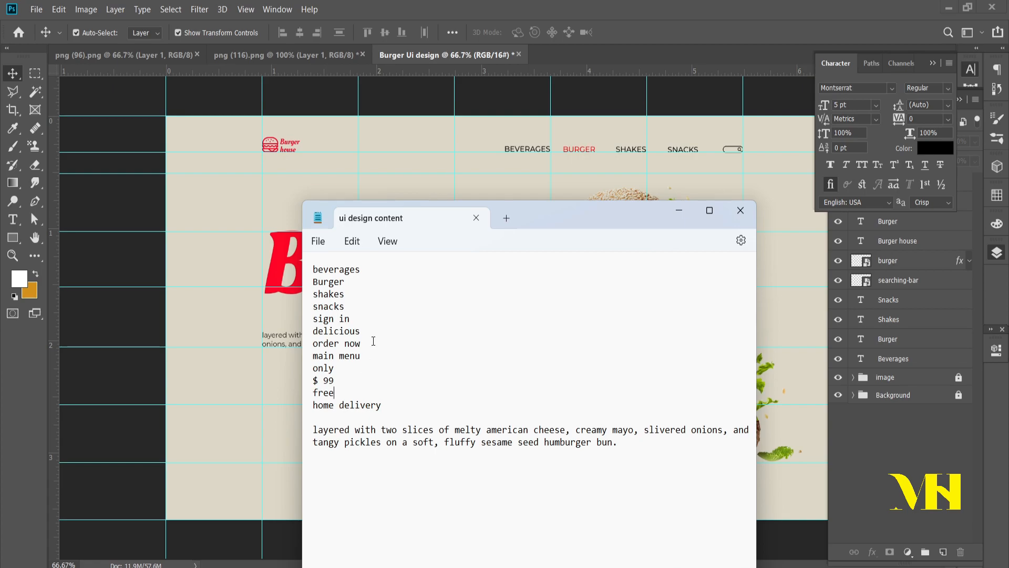
left_click_drag(360, 343, 311, 344)
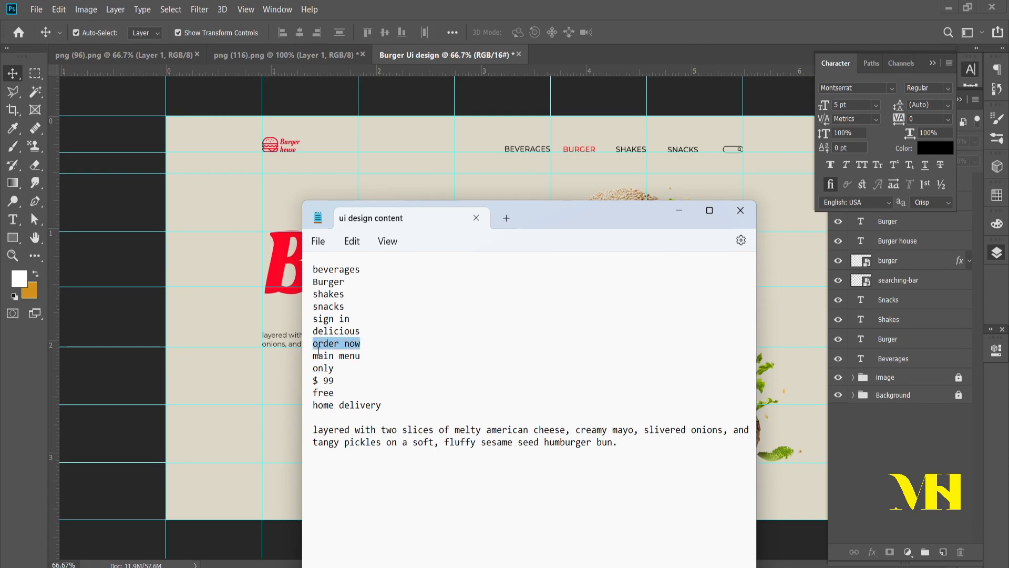
left_click(707, 4)
Step: Draw a 191 × 55 px rectangle below the description, aligned with its left edge, and round its corners to 27.5 px
left_click(12, 237)
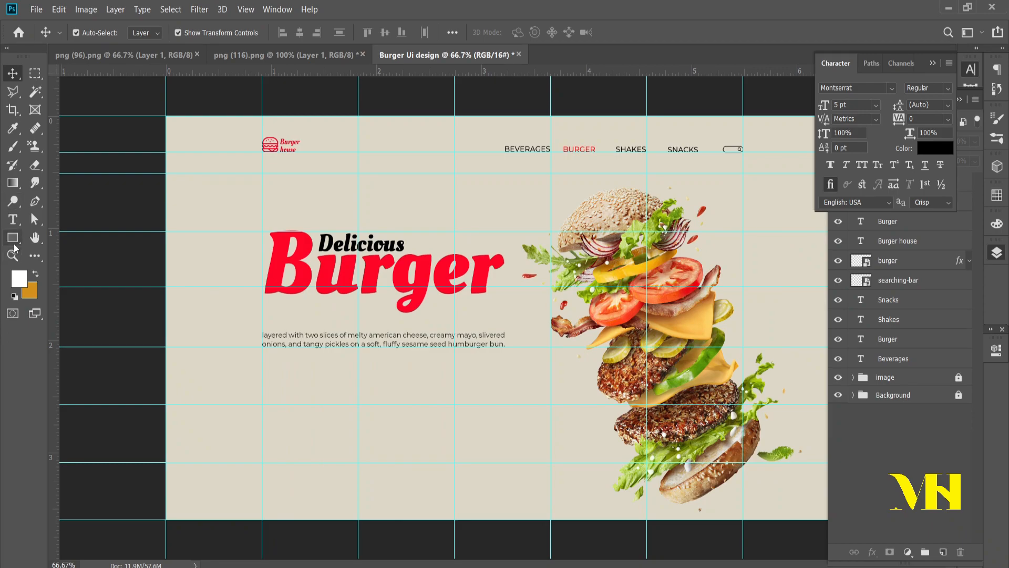
left_click_drag(261, 397, 329, 418)
left_click_drag(806, 454, 981, 465)
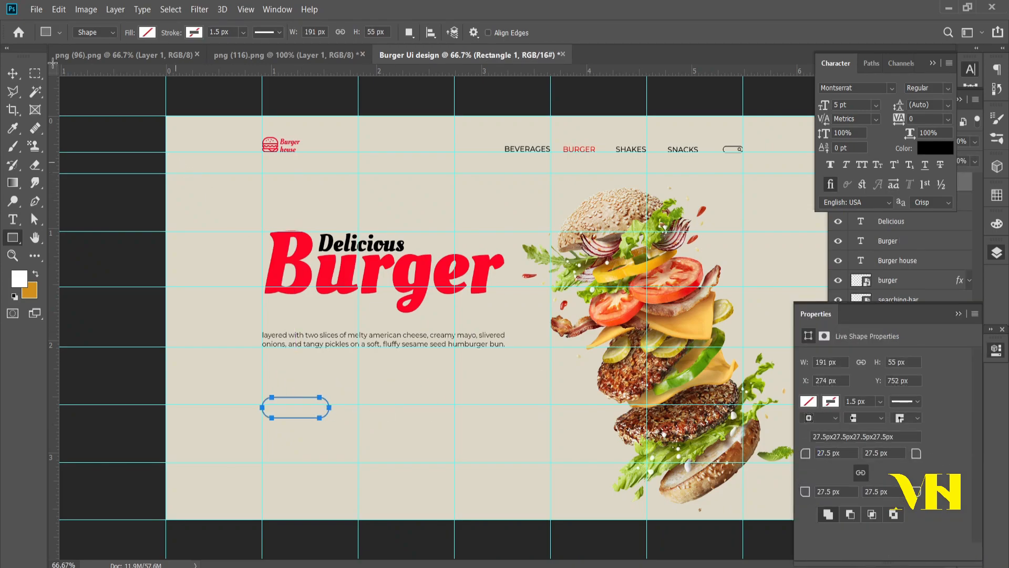
Step: Give the rounded rectangle a red stroke and deselect it
left_click(198, 36)
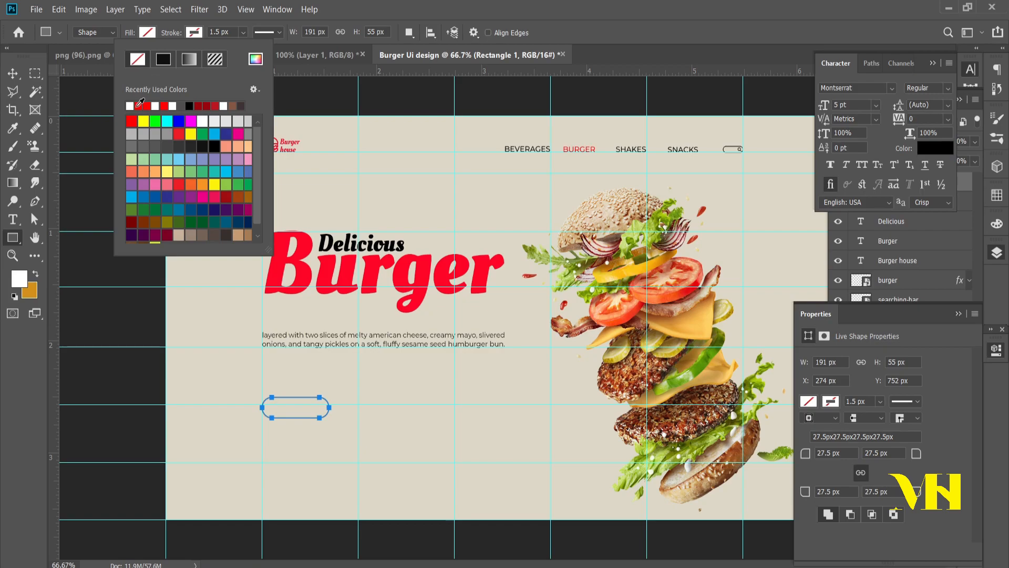
left_click(138, 105)
key("Escape")
left_click(13, 73)
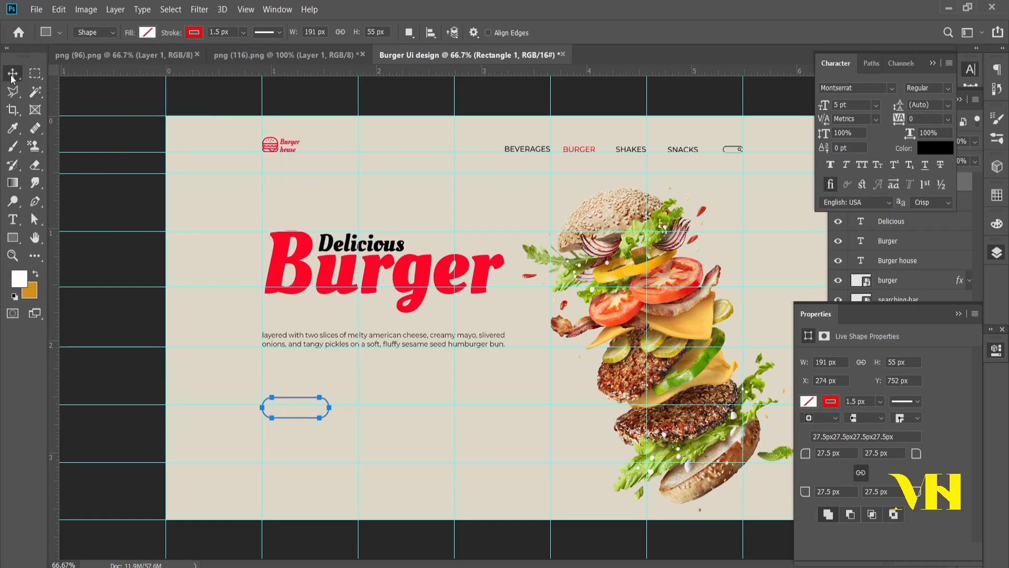
left_click(352, 438)
left_click_drag(353, 438, 339, 441)
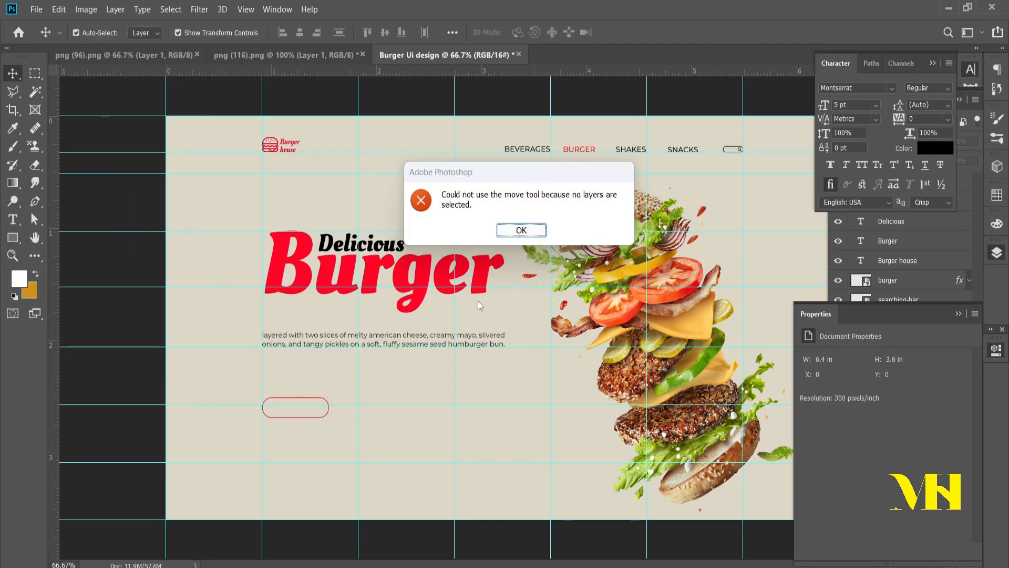
left_click(520, 228)
Step: Add the text "order now" on a new layer just below the rounded button outline
scroll(353, 436, "up", 2)
scroll(347, 434, "left", 2)
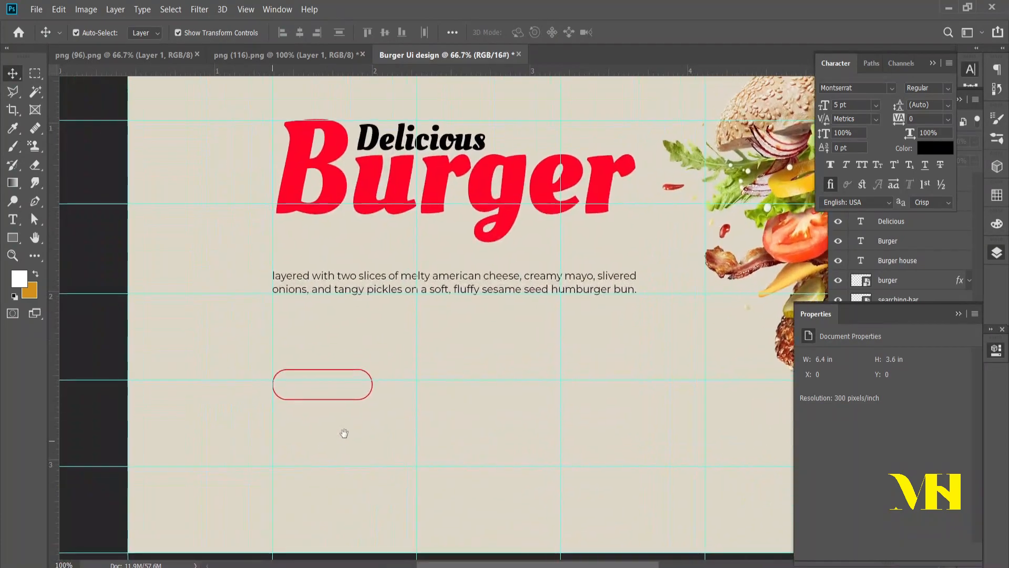
left_click(12, 220)
left_click(316, 447)
type("order now")
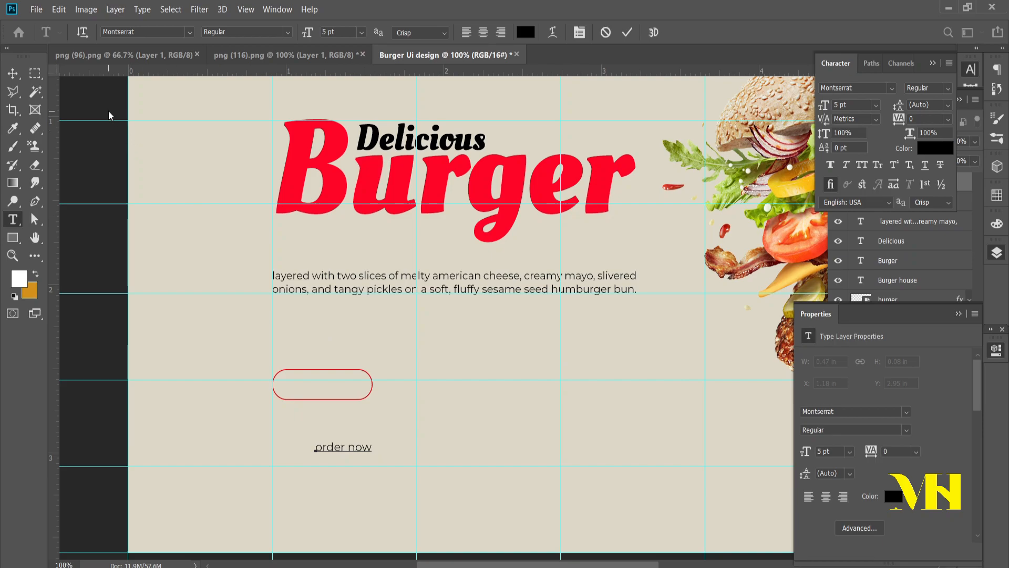
left_click(18, 78)
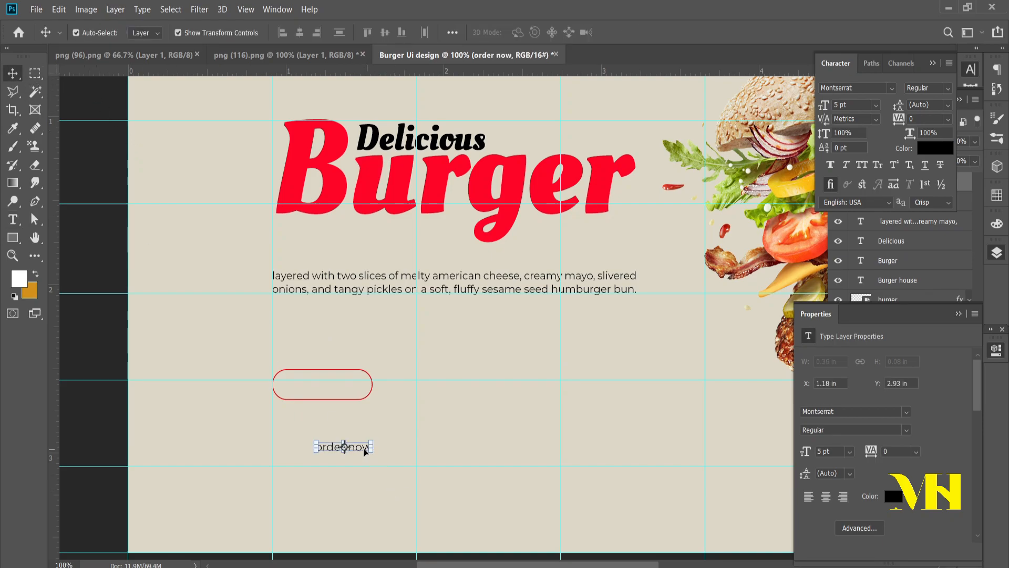
Step: Move "order now" inside the rounded button outline, scale it to 139.30%, and uncover the full layer list
left_click_drag(359, 447, 369, 385)
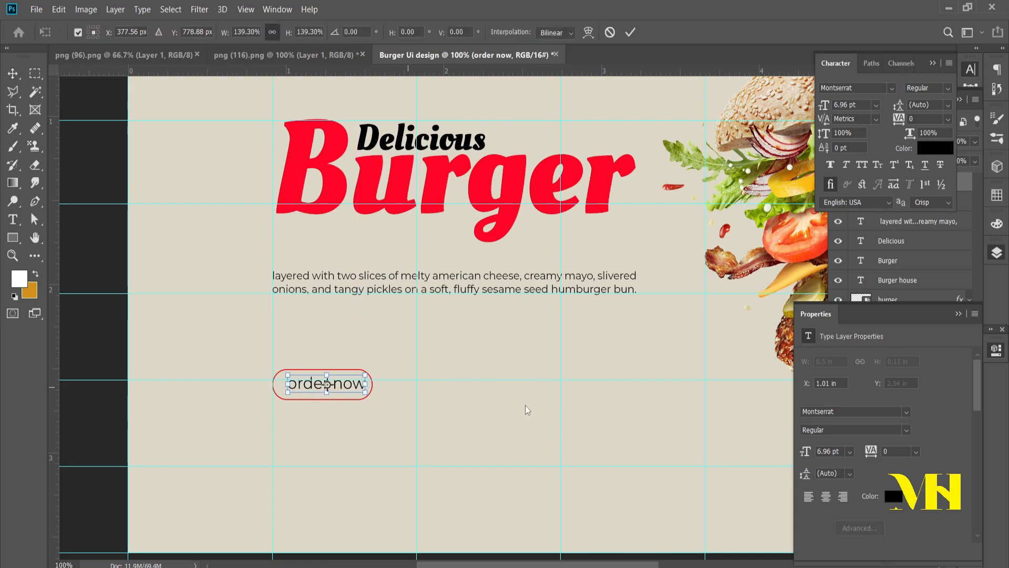
key("Return")
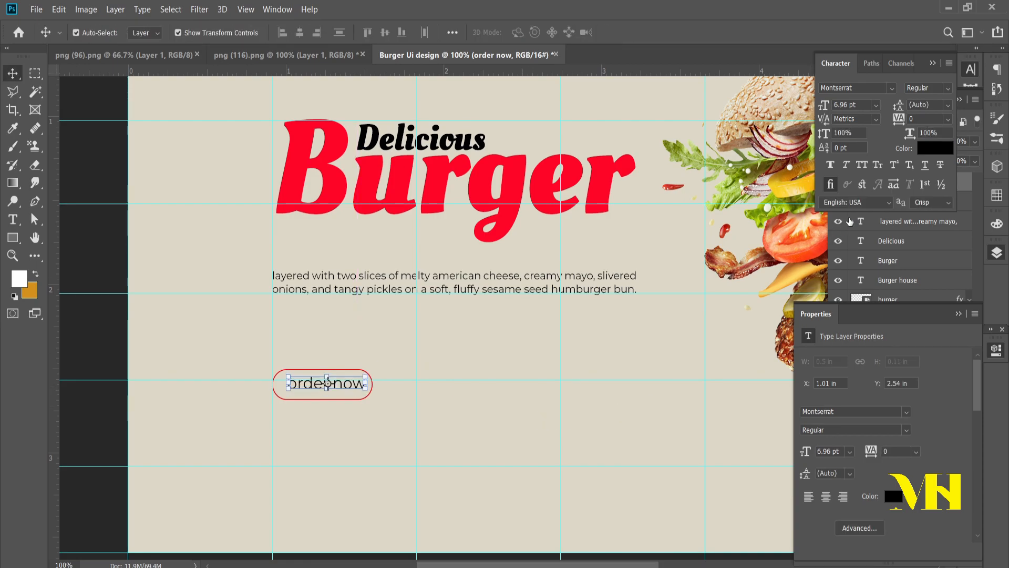
left_click(971, 69)
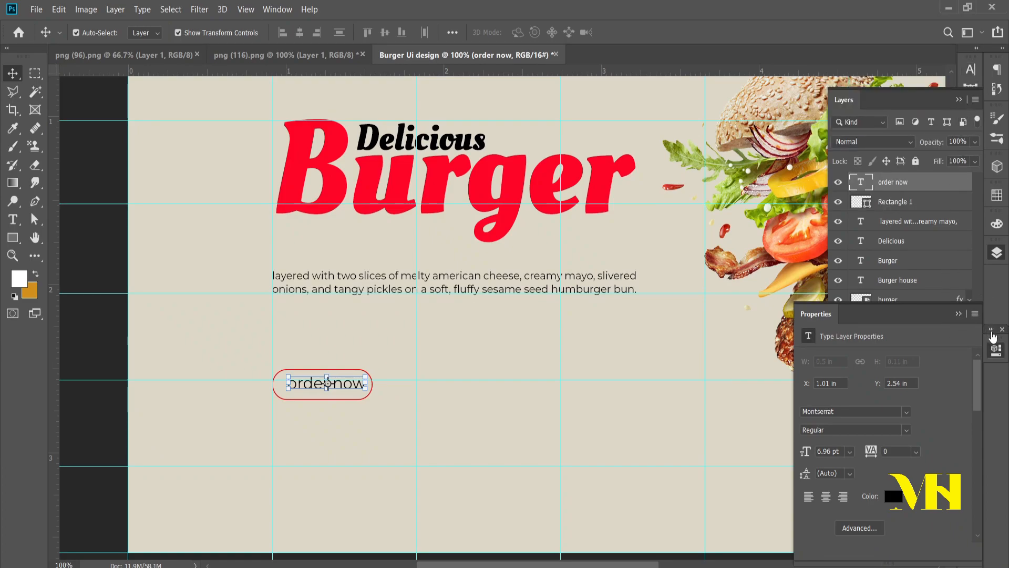
left_click(972, 313)
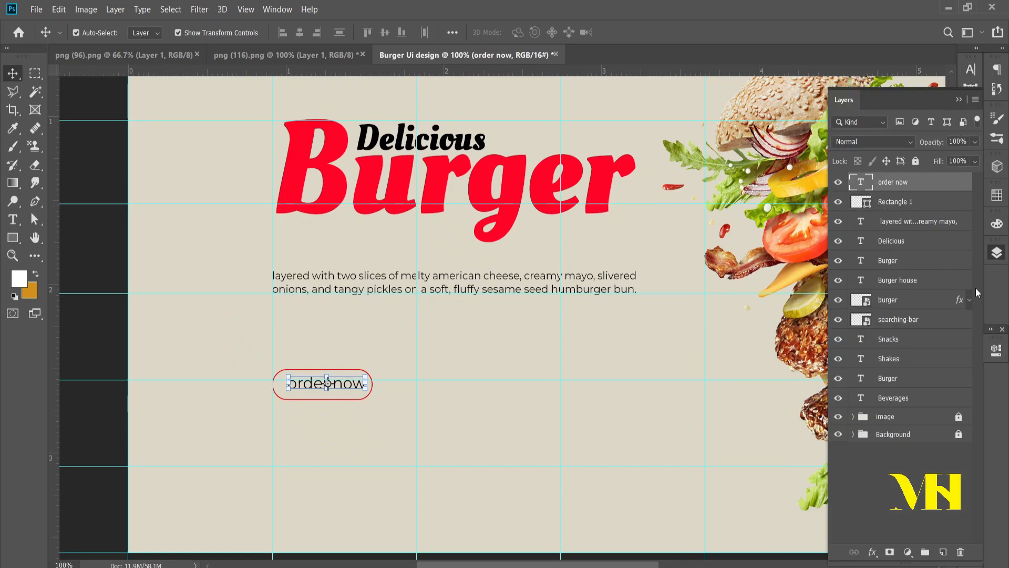
Step: Centre the "order now" text and the rounded button outline on each other vertically and horizontally, and deselect them
left_click(893, 201)
left_click(893, 181, "shift")
left_click(384, 32)
left_click(299, 32)
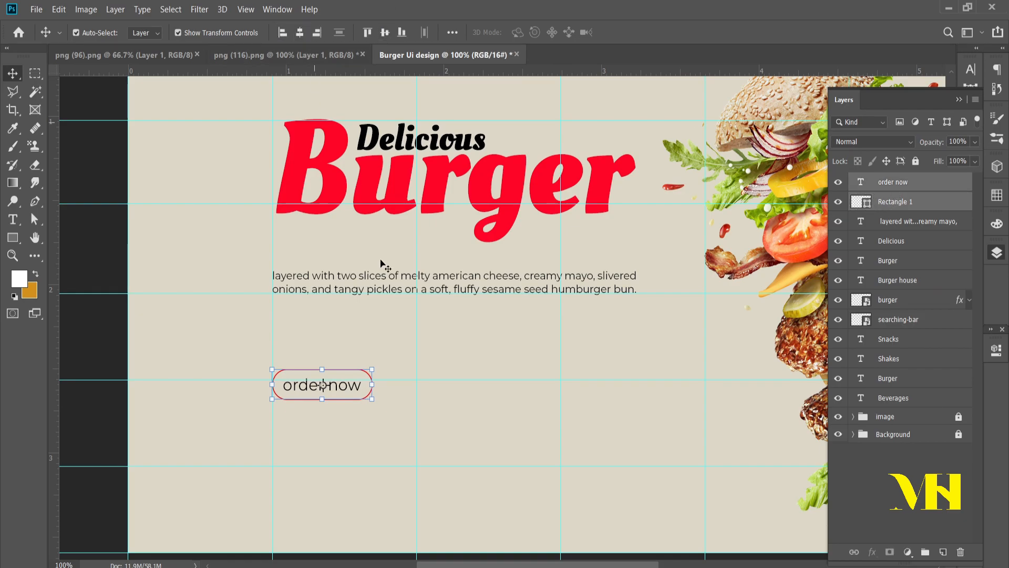
left_click(452, 425)
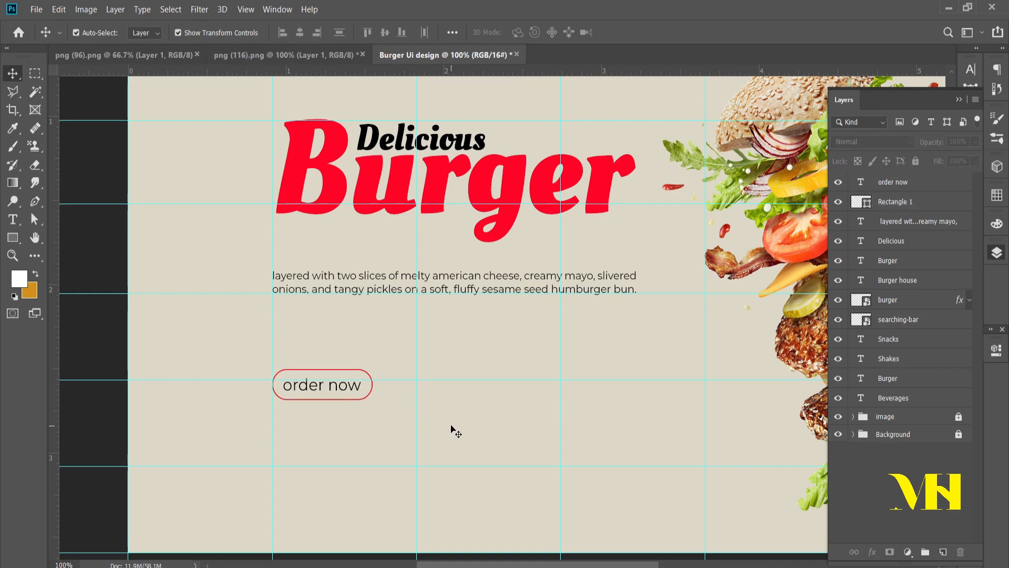
Step: Scale the rounded button outline down slightly and centre it with "order now" on both axes again
left_click(369, 398)
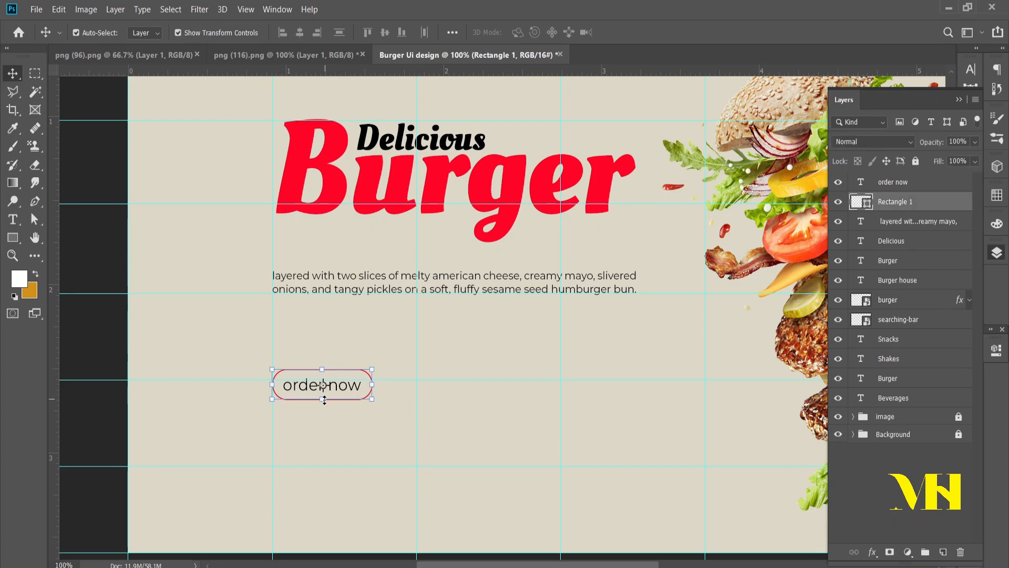
left_click_drag(322, 399, 369, 415)
left_click(630, 32)
left_click(881, 184, "shift")
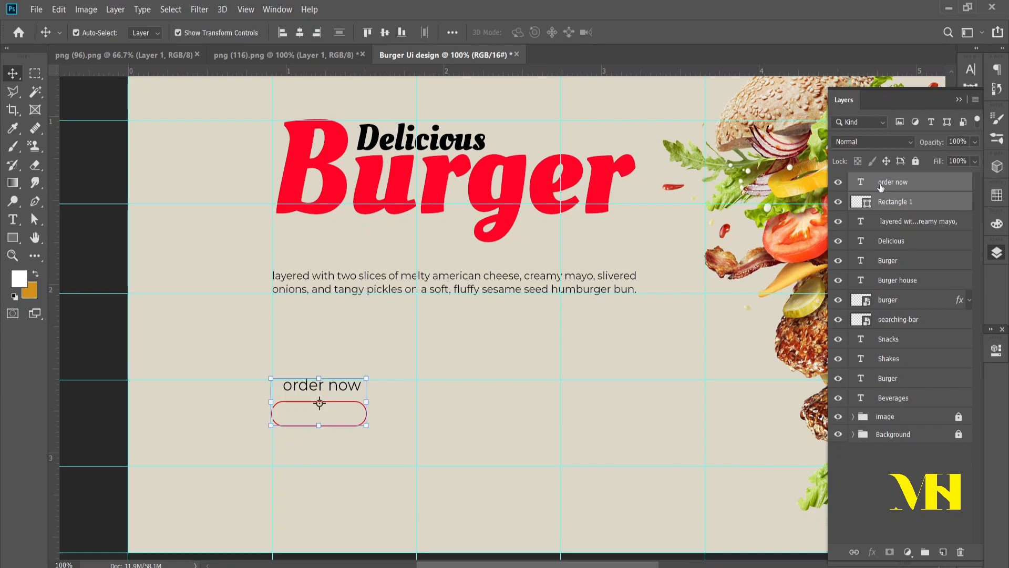
left_click(384, 36)
left_click(298, 36)
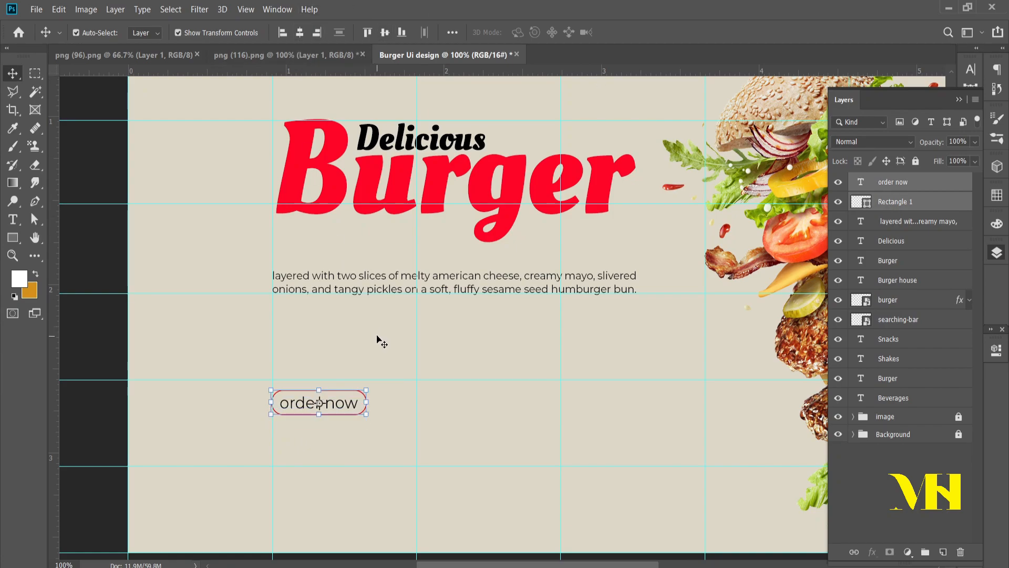
Step: Nudge the "order now" text and outline up together to the horizontal guide and deselect them
key("Up")
key("Up")
key("Up")
key("Up")
key("Up")
key("Up")
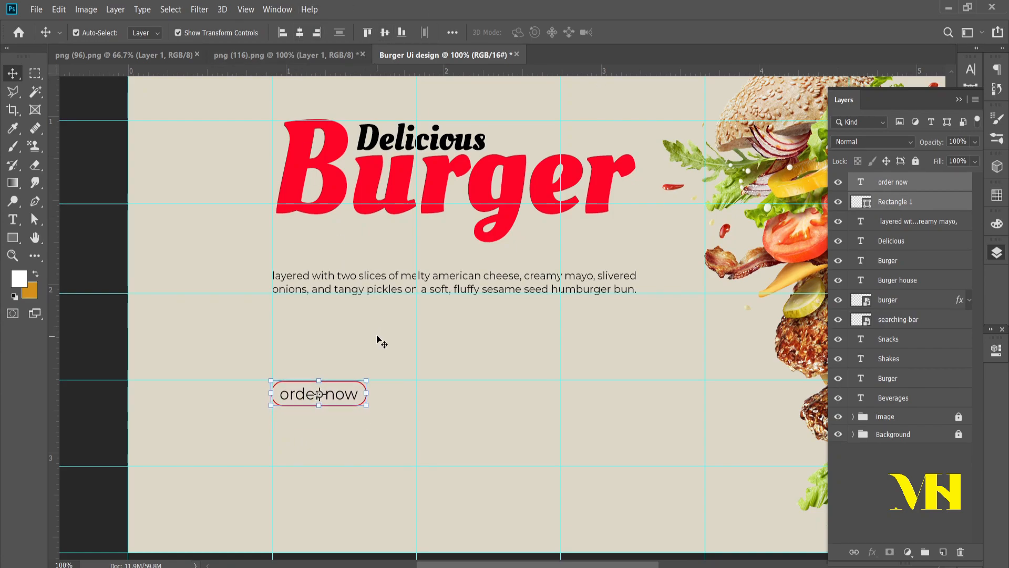
left_click(487, 444)
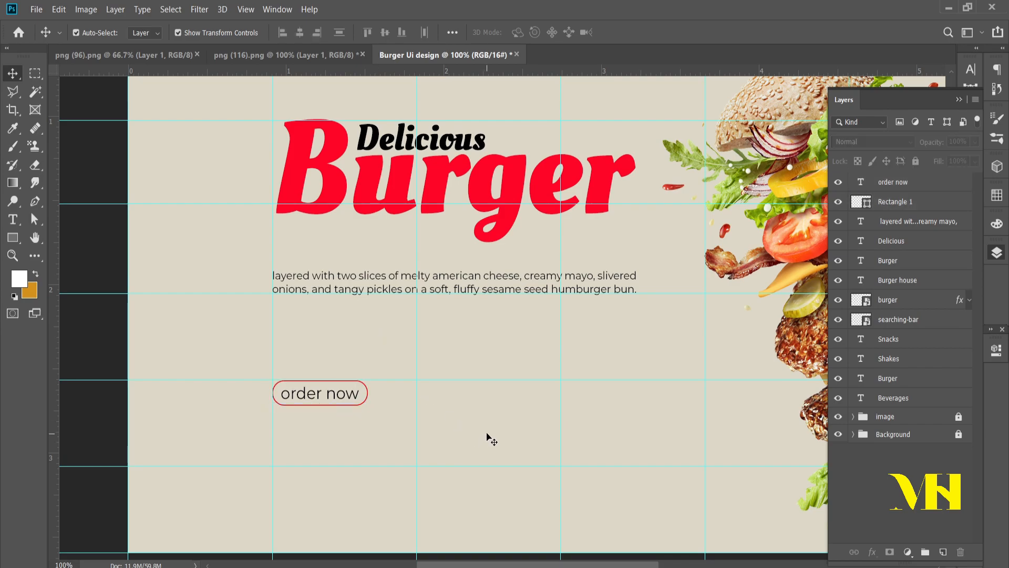
Step: Duplicate the "order now" text beside the button, with its left edge on the next vertical guide
left_click(351, 400)
left_click_drag(345, 398, 458, 395)
key("shift+Right")
key("shift+Right")
Step: Replace the duplicated text with "main menu", copied from the ui design content notes, and deselect it
double_click(465, 395)
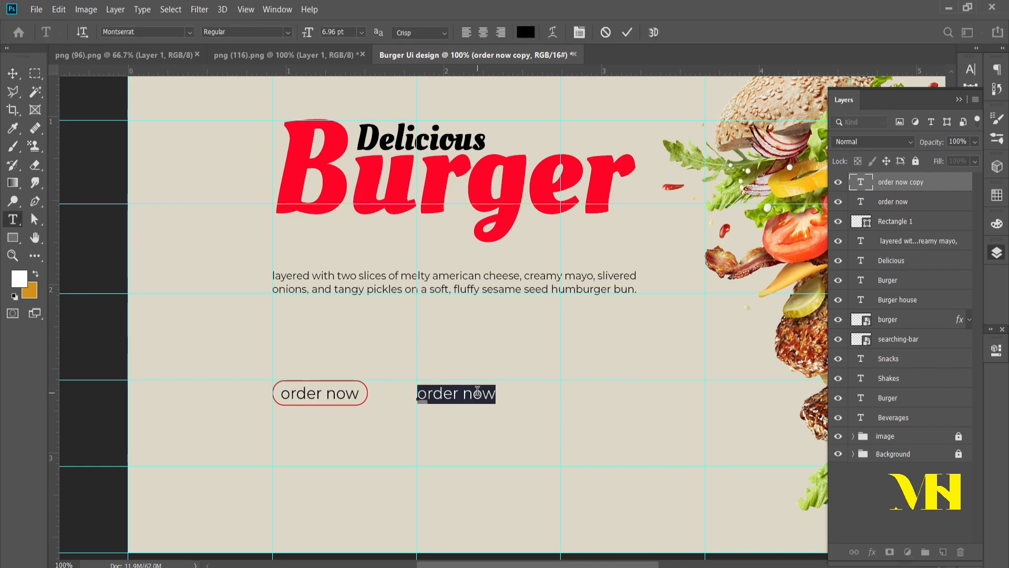
key("alt+Tab")
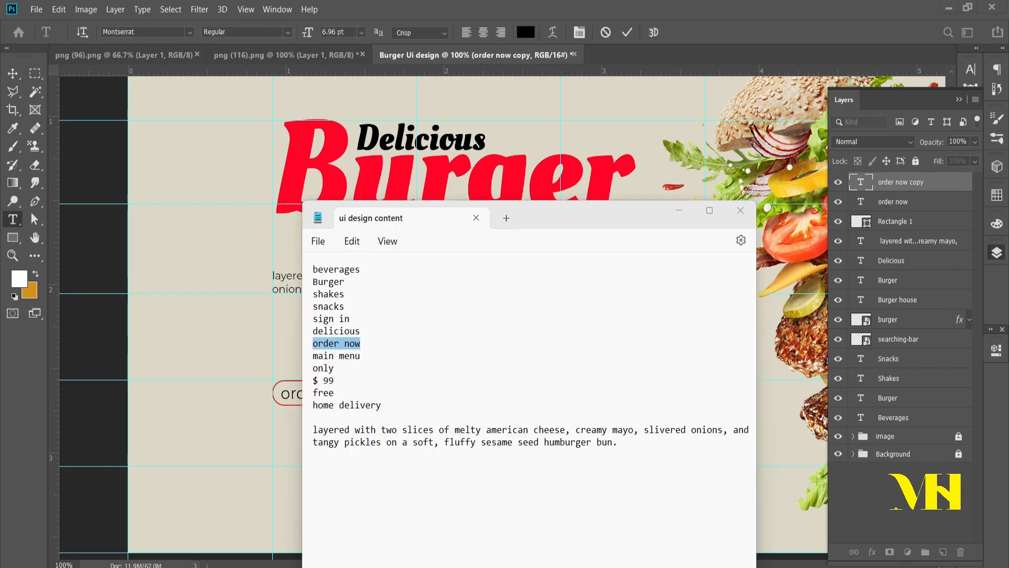
left_click_drag(362, 364, 298, 356)
left_click(369, 356)
key("ctrl+c")
key("alt+Tab")
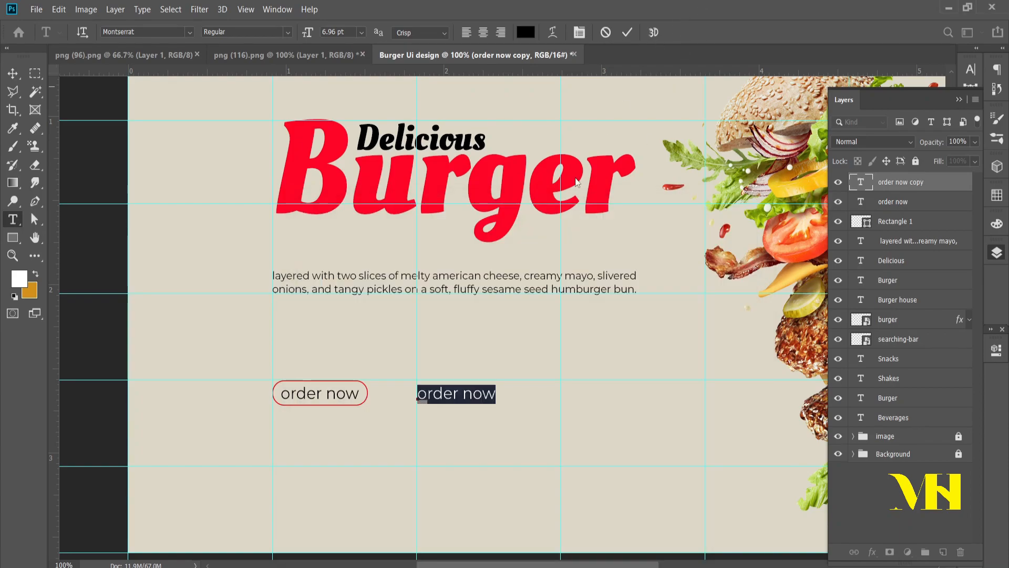
key("ctrl+v")
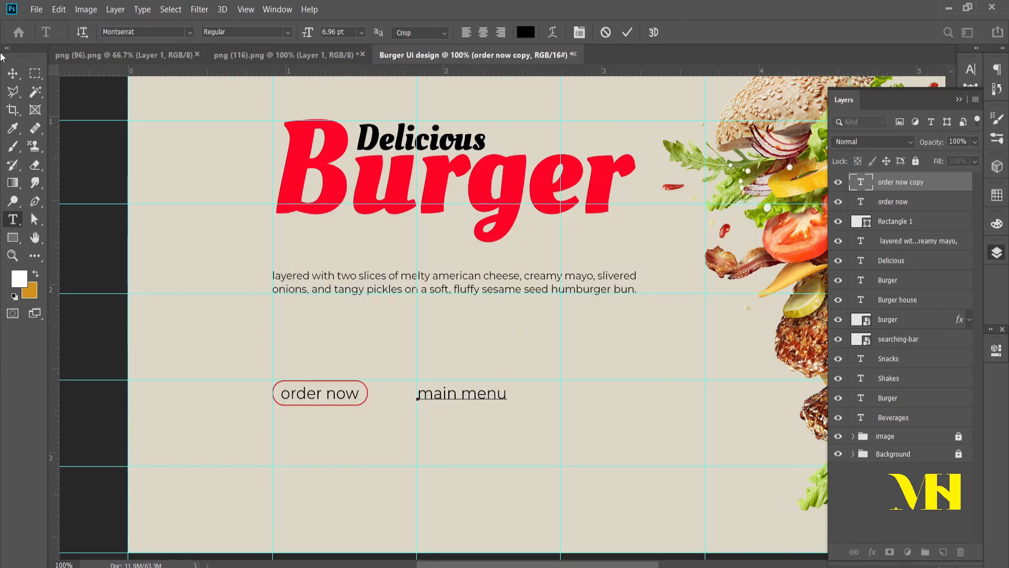
left_click(12, 74)
left_click(551, 457)
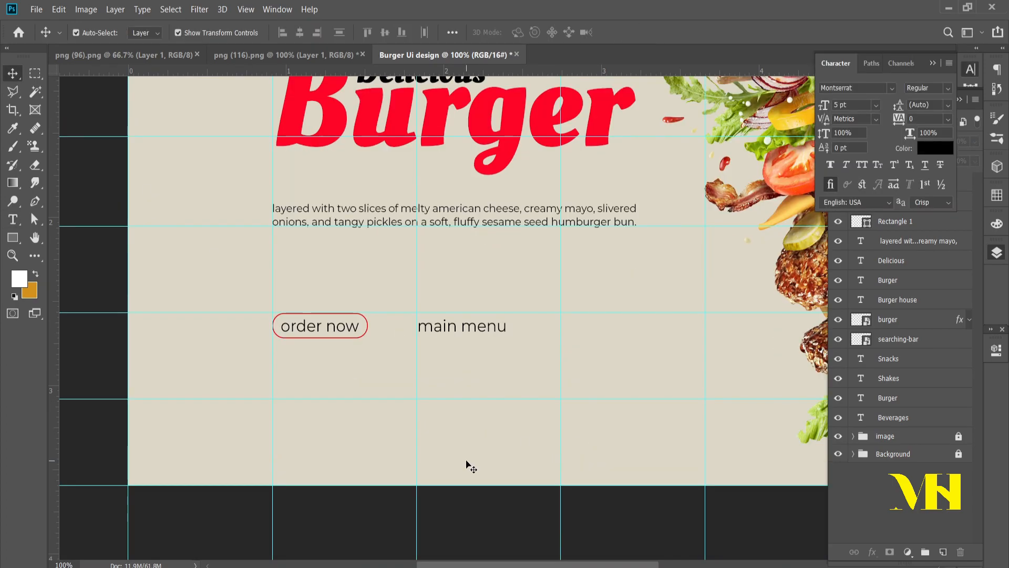
Step: Move the "main menu" text closer to the "order now" button, keeping it on the same line
scroll(468, 464, "up", 3)
scroll(468, 464, "down", 5)
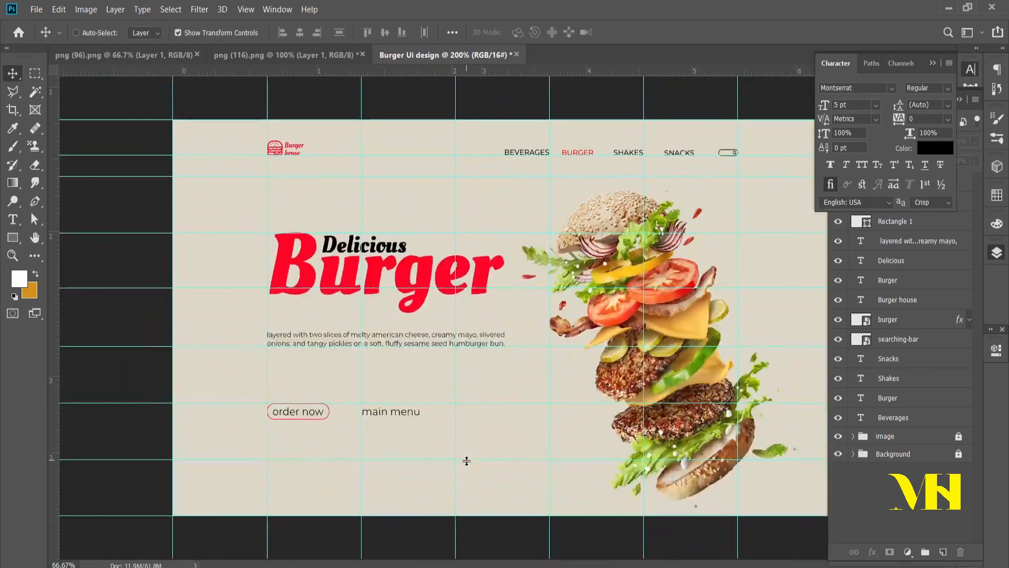
scroll(467, 461, "down", 1)
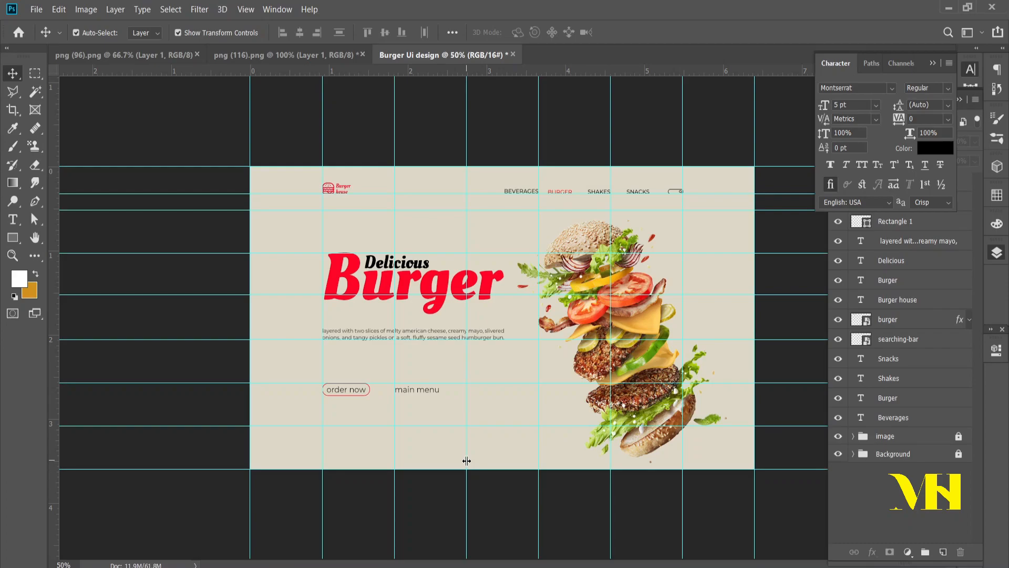
left_click(423, 390)
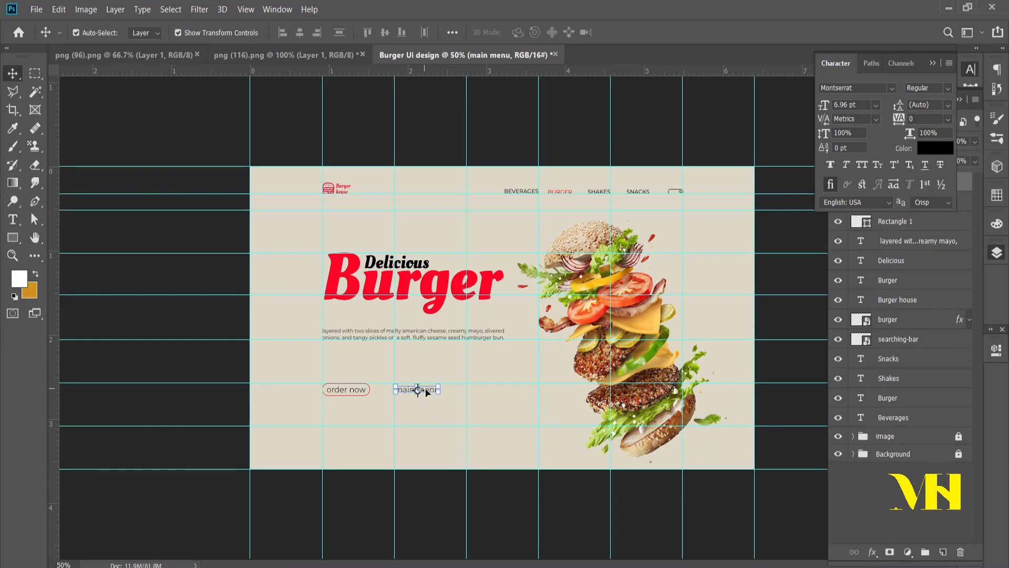
left_click_drag(429, 392, 416, 391)
left_click(441, 418)
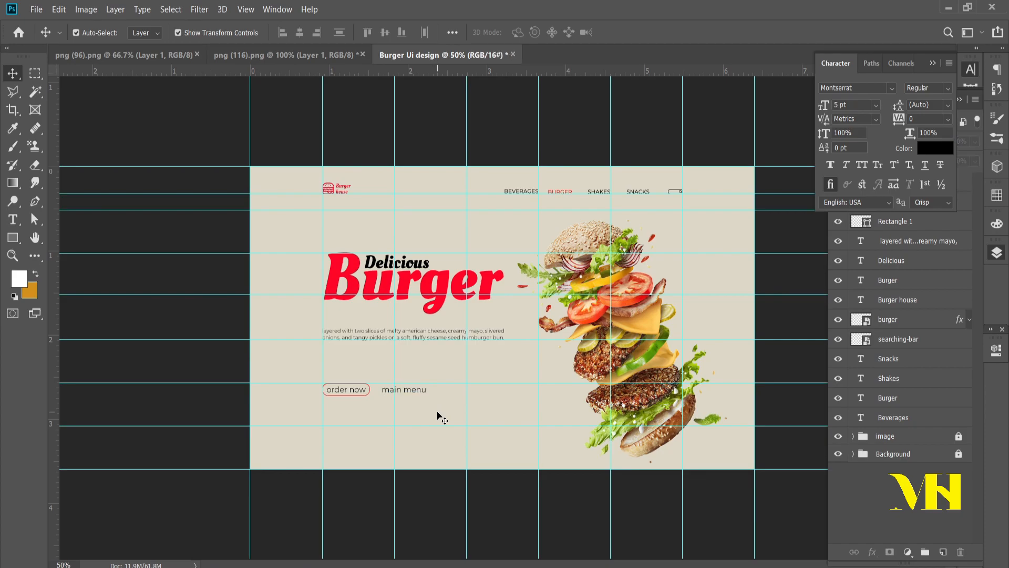
Step: Copy "home delivery" from the ui design content notes and return to the Photoshop document
key("alt+Tab")
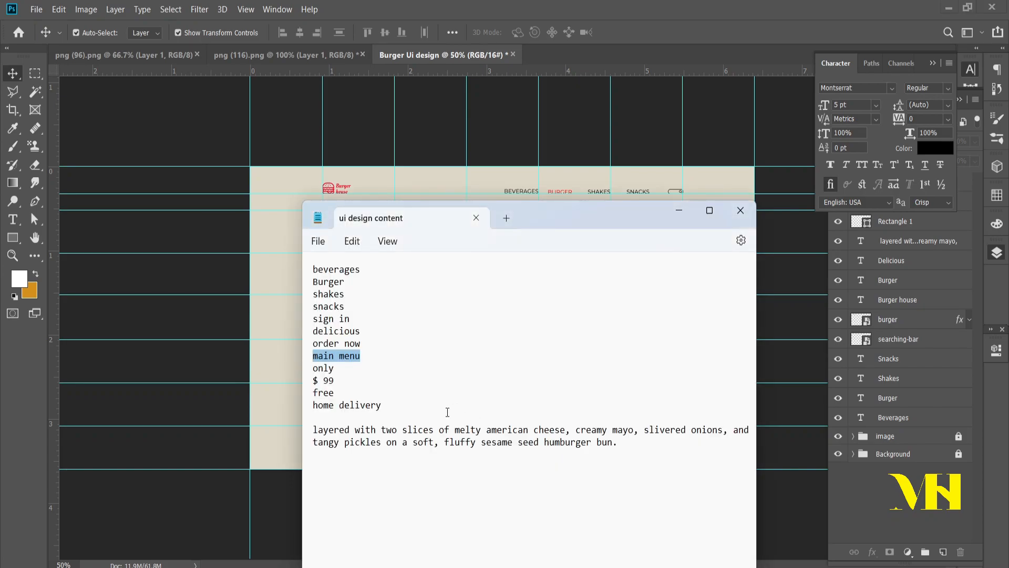
left_click_drag(407, 412, 306, 402)
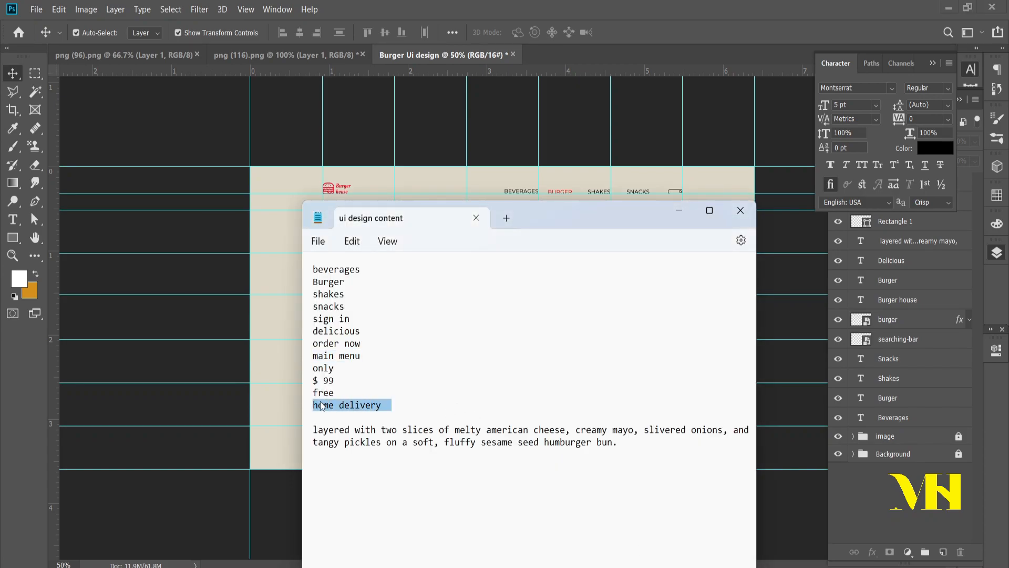
left_click(758, 5)
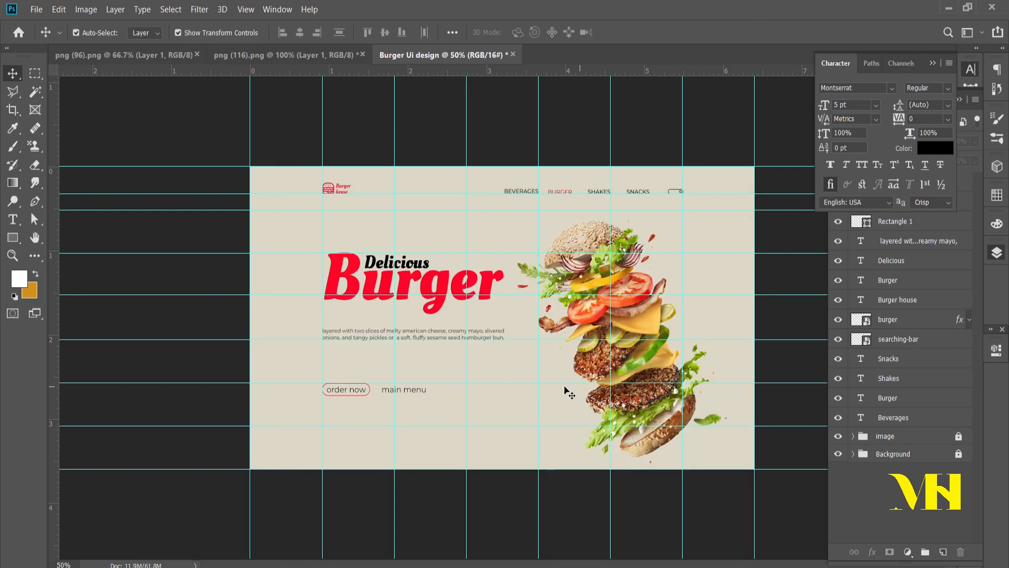
Step: Duplicate "main menu" below the "order now" button, aligned with its left edge, and change the copy's text to "home delivery"
left_click(419, 396)
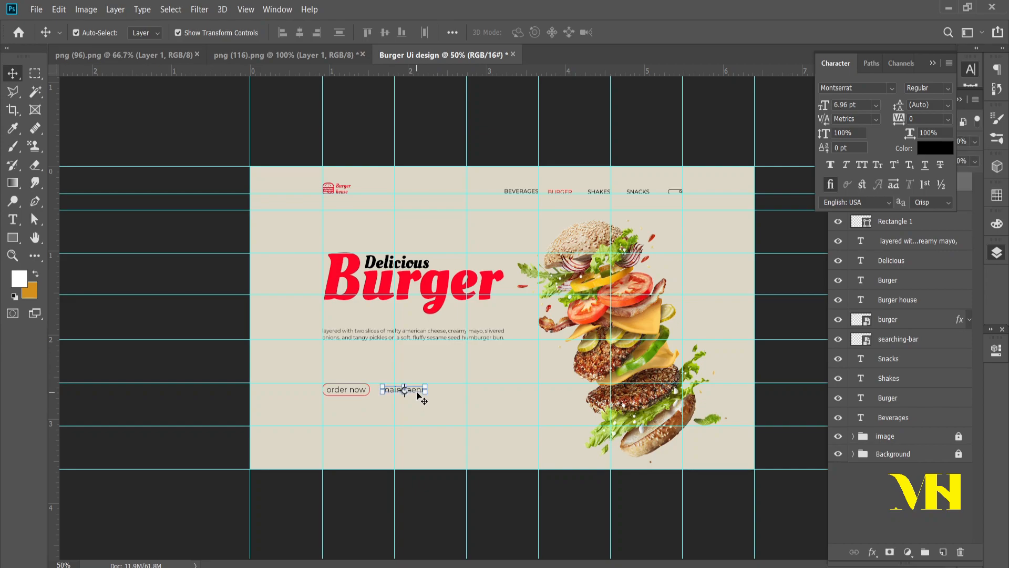
left_click_drag(416, 390, 358, 443)
key("t")
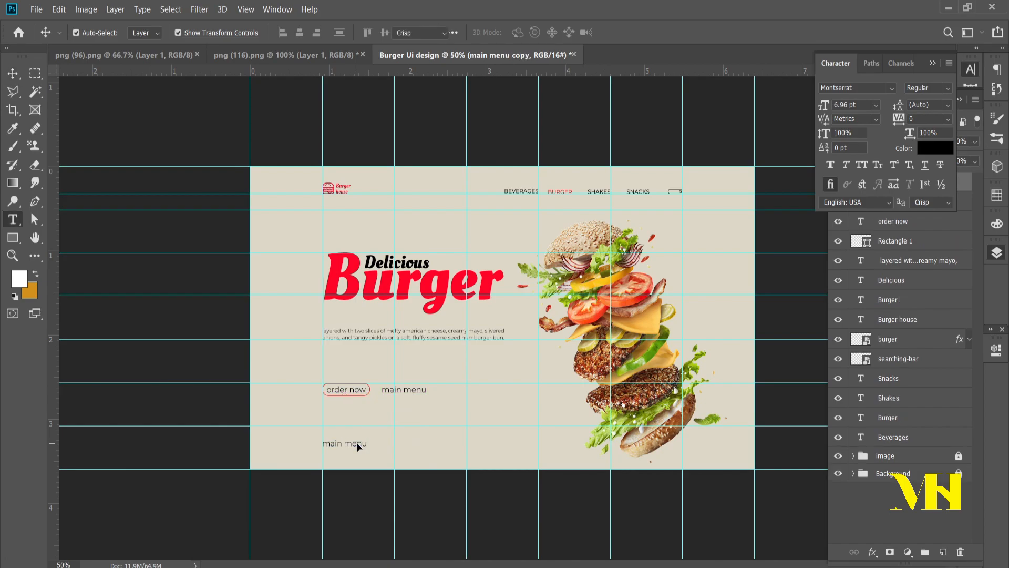
triple_click(357, 443)
type("home delivery")
left_click(11, 72)
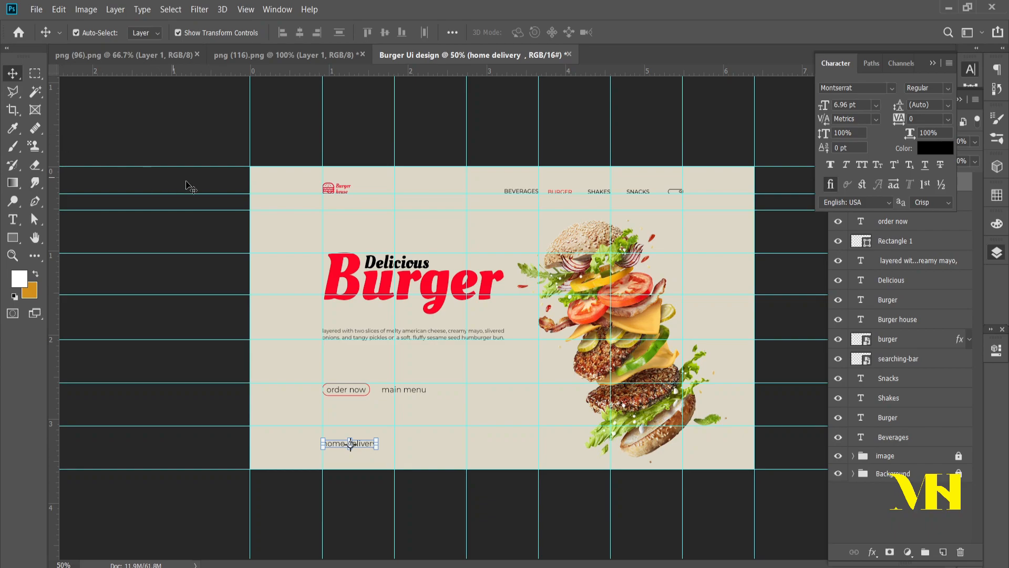
left_click(417, 437)
Step: Insert the line "Free" above "home delivery" in the same text layer
key("ctrl+plus")
left_click(380, 448, "ctrl")
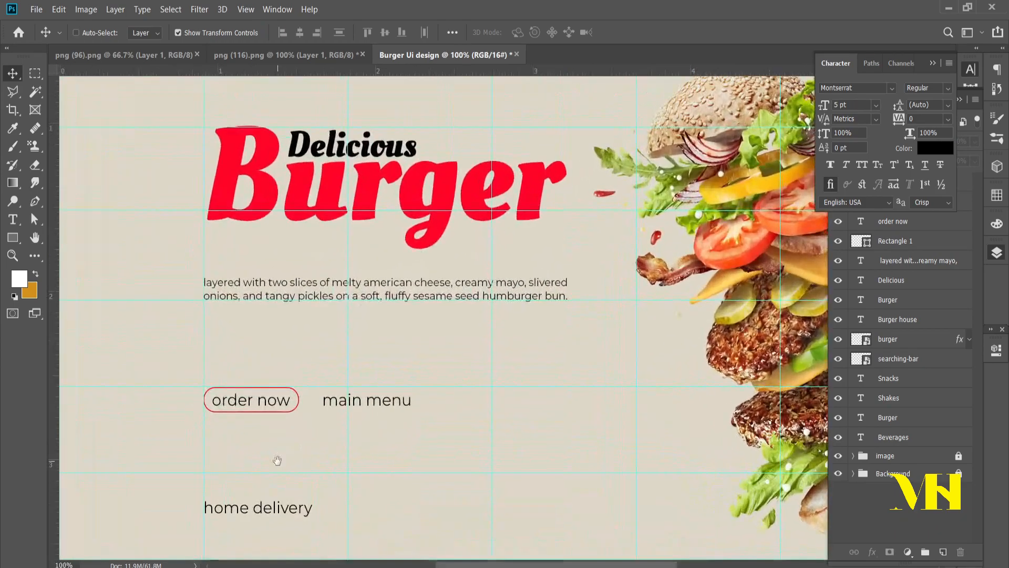
left_click_drag(279, 461, 324, 374)
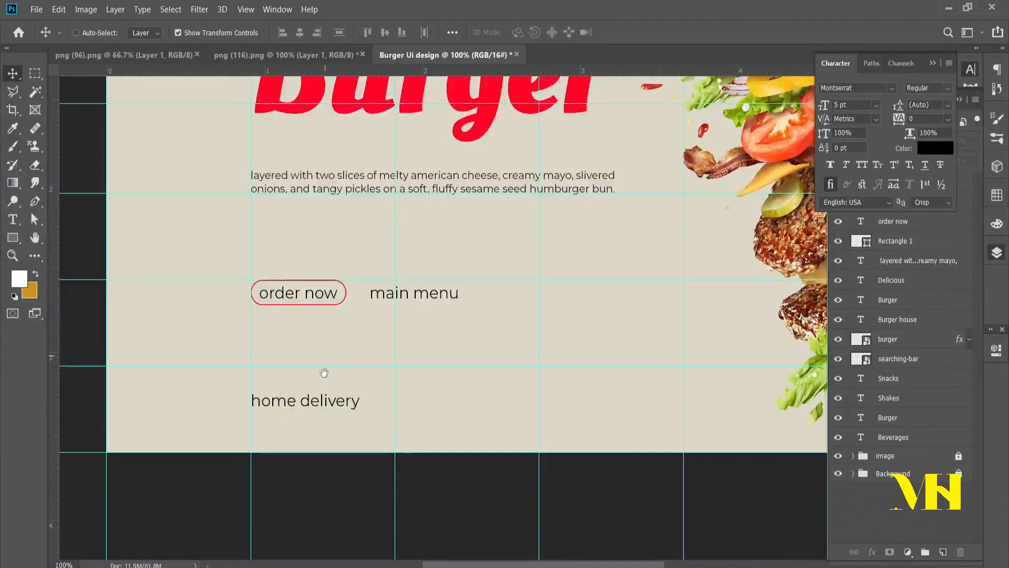
left_click(282, 408)
double_click(267, 407)
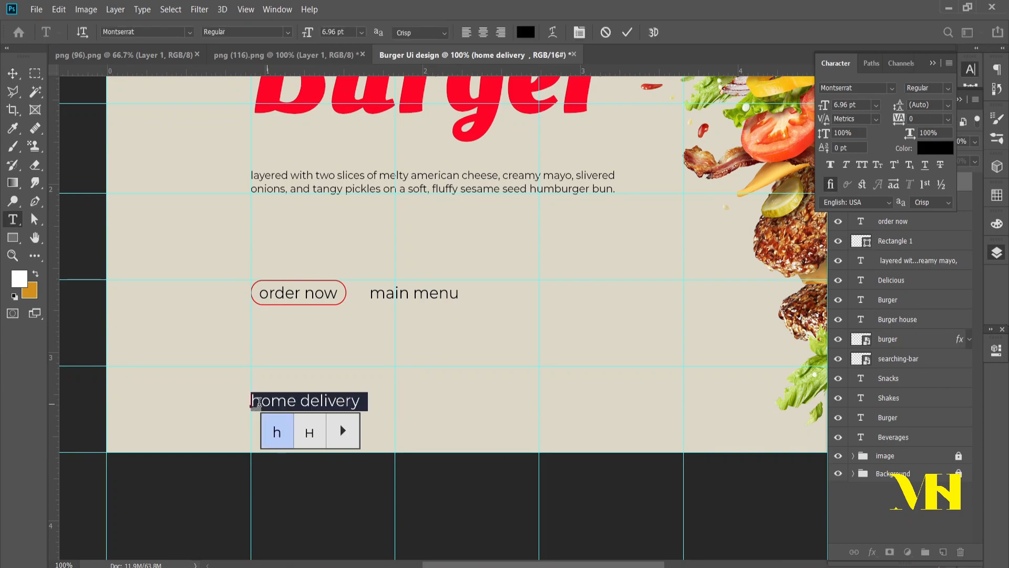
left_click(262, 399)
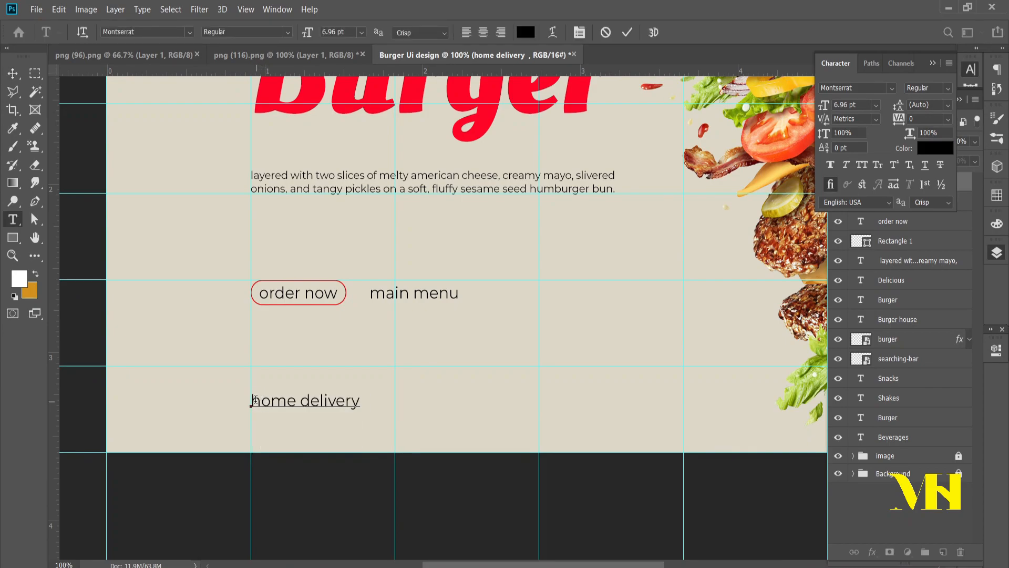
key("Return")
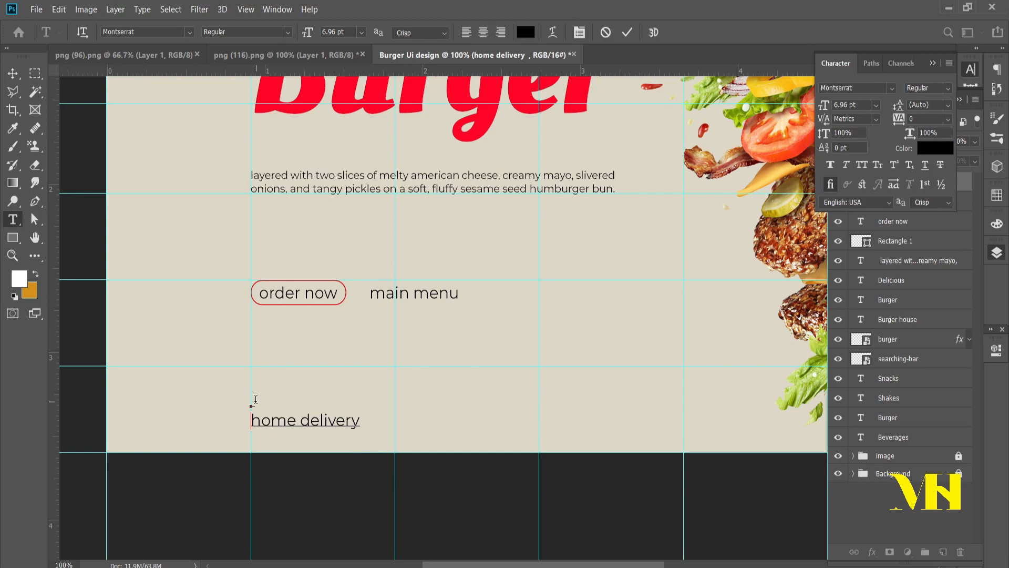
type("Free")
Step: Move the "Free home delivery" text block up to the horizontal guide below the button
left_click(13, 74)
left_click_drag(292, 412, 289, 395)
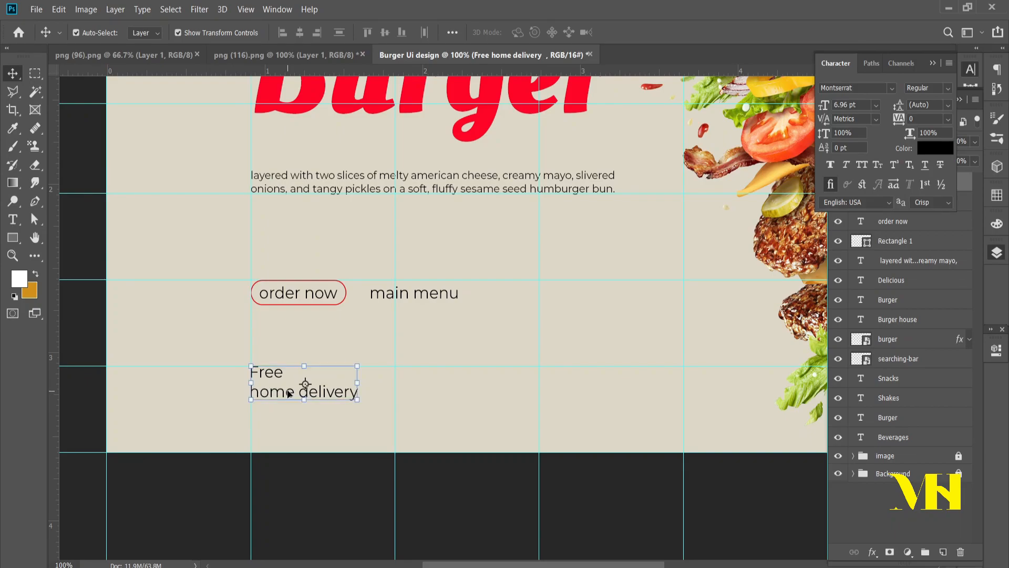
left_click(332, 420)
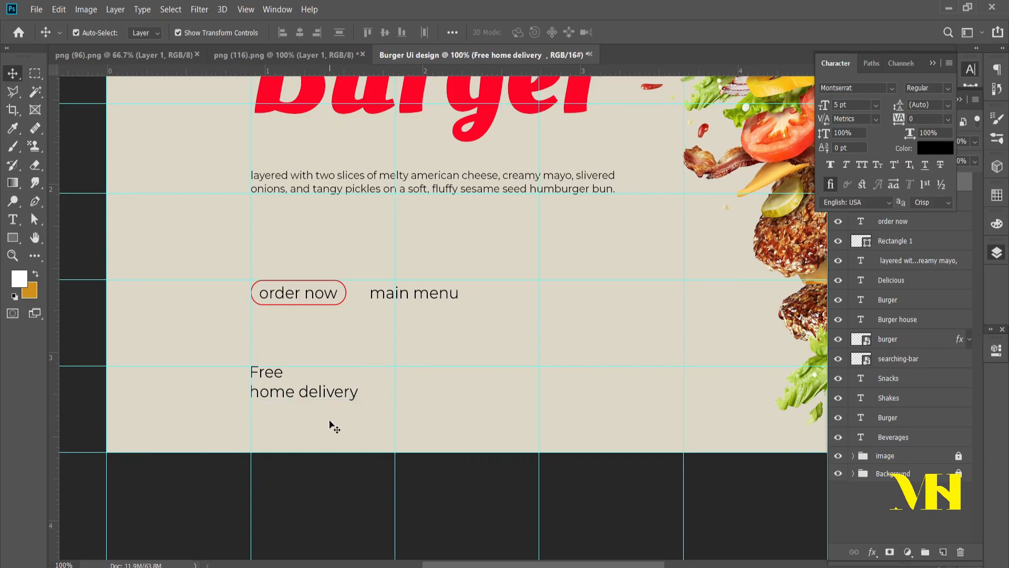
Step: Set the word "Free" to the Bold style of Montserrat
double_click(277, 371)
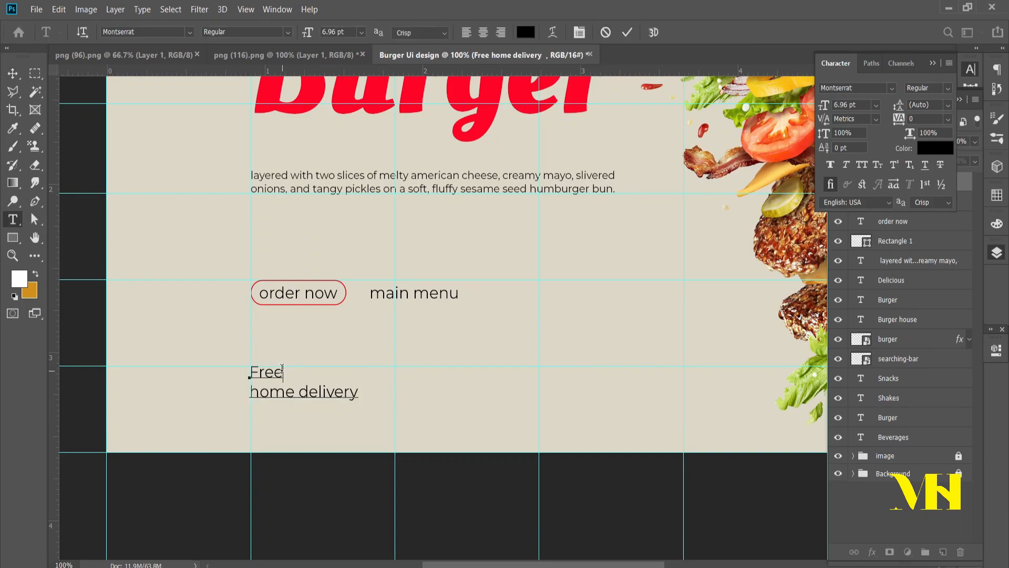
left_click(948, 88)
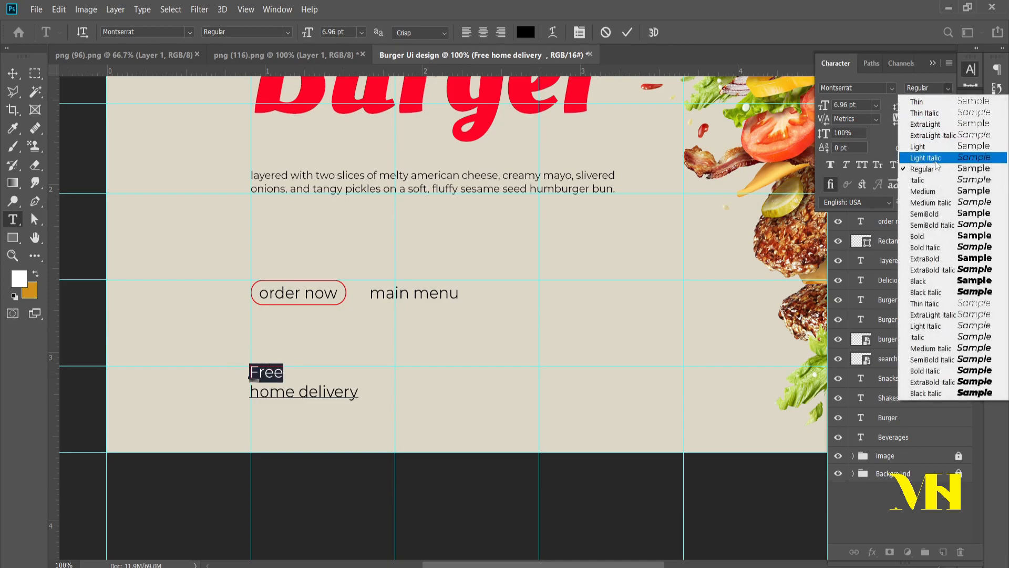
left_click(928, 193)
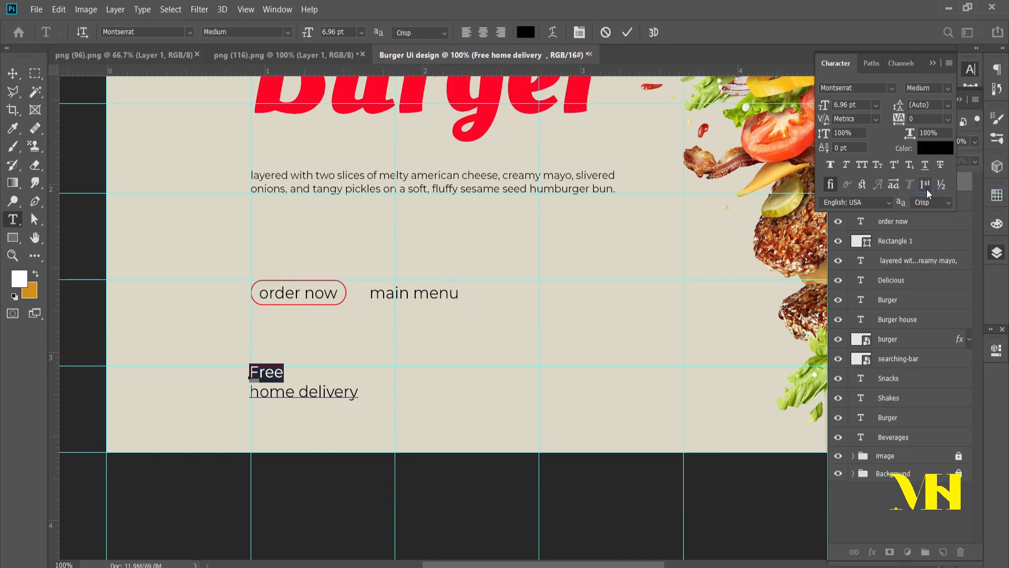
left_click(948, 87)
left_click(928, 234)
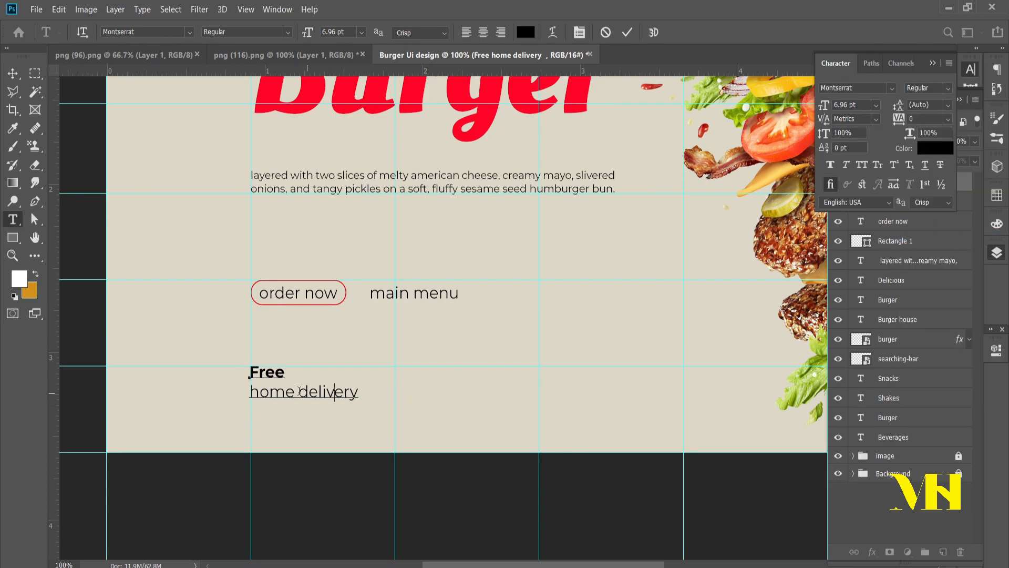
Step: Color the "home delivery" line with the red ff0525 sampled from the "Burger" headline
left_click_drag(357, 393, 228, 392)
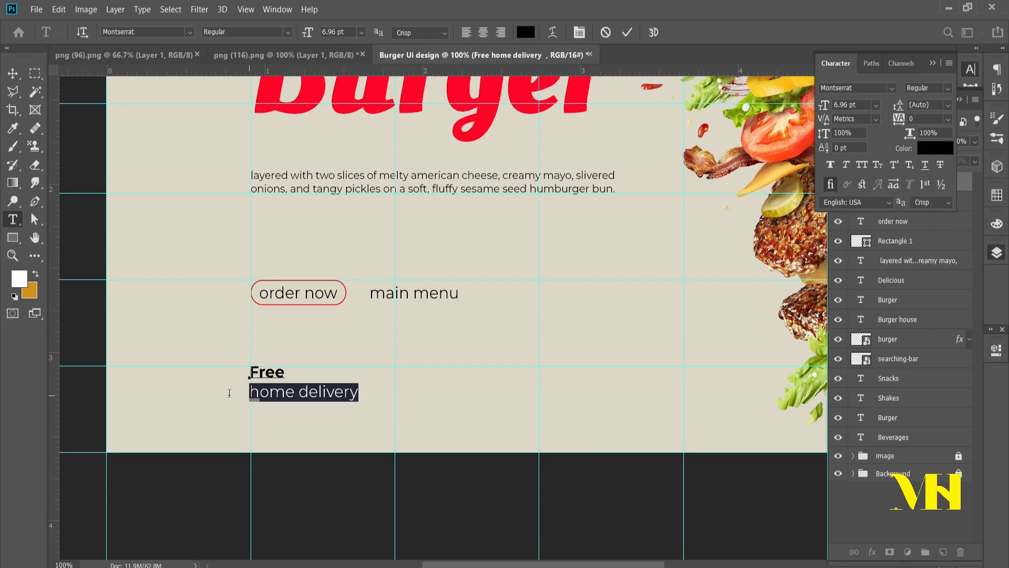
scroll(583, 332, "up", 3)
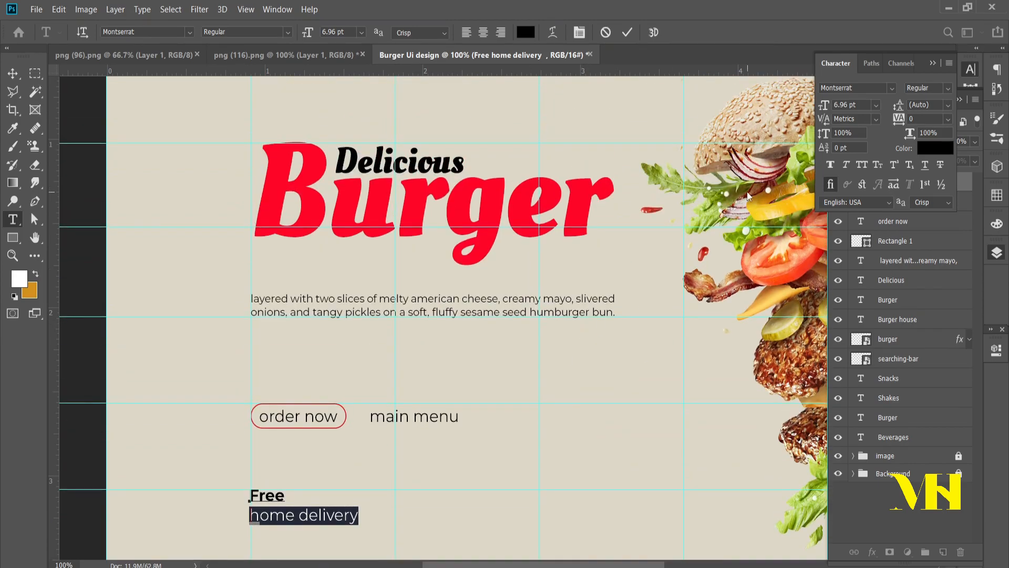
left_click(924, 149)
left_click(505, 200)
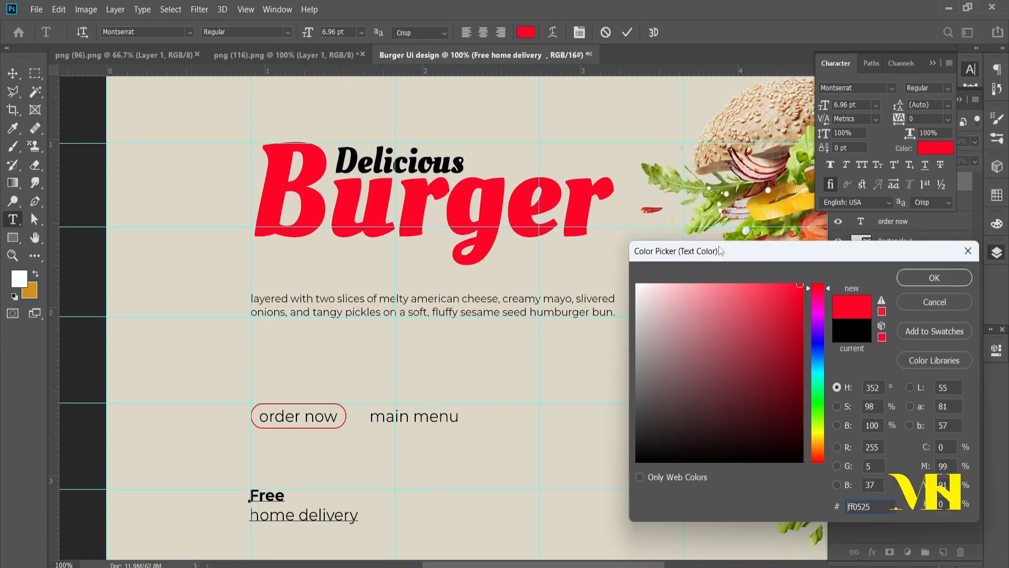
left_click(918, 280)
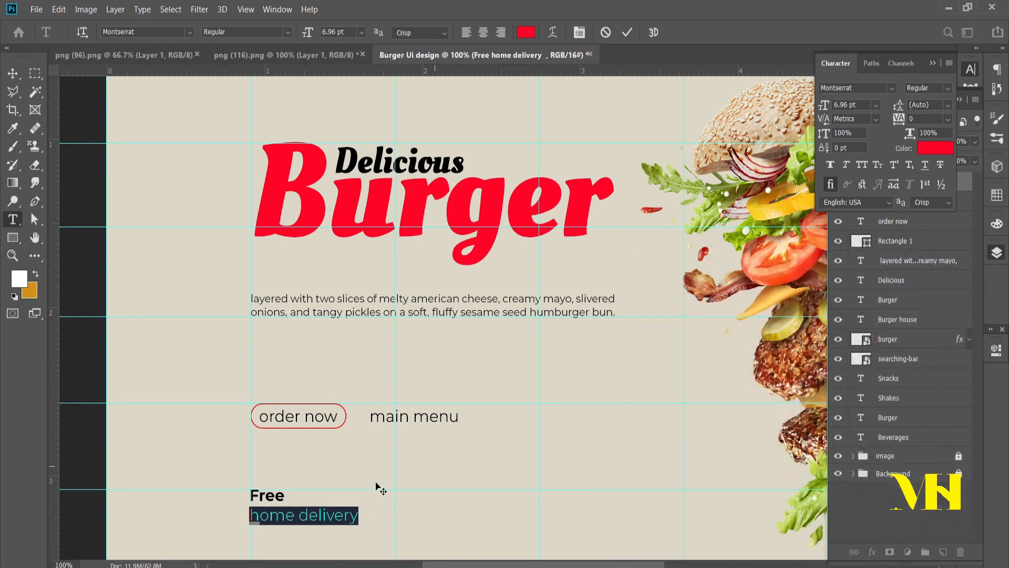
Step: Change the word "Free" to the Oleo Script font in Bold style
left_click(268, 498)
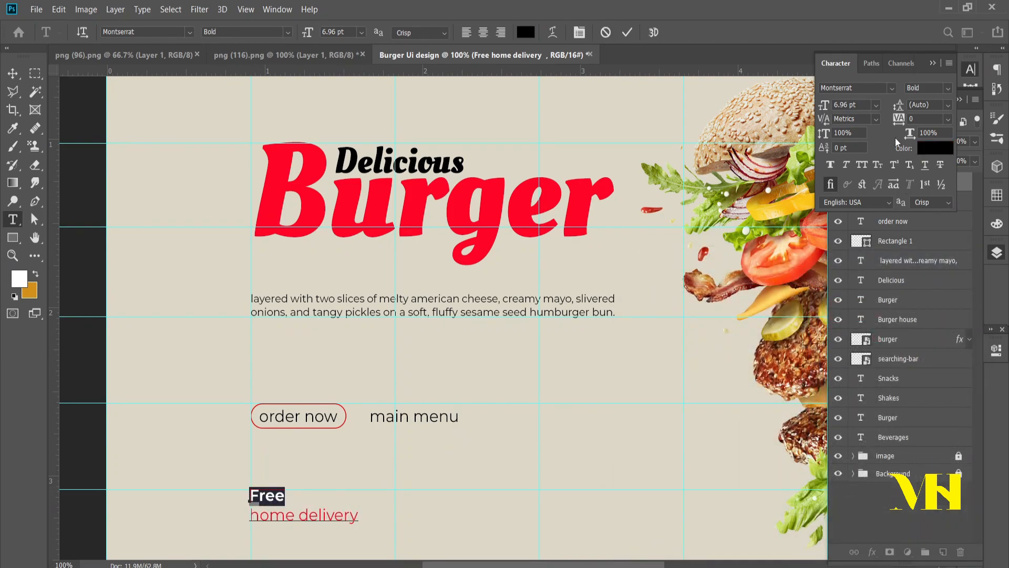
left_click(892, 89)
key("Down")
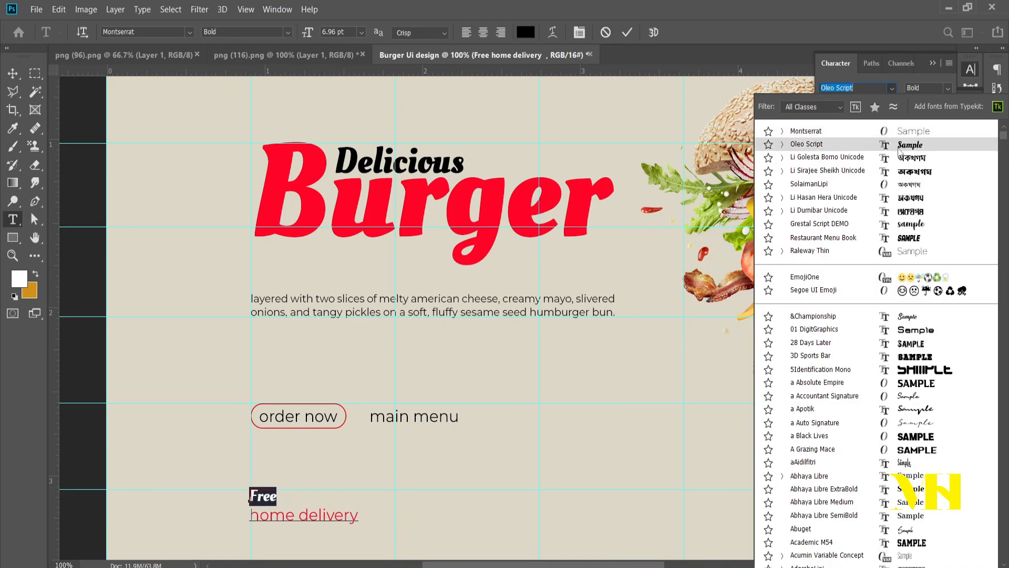
left_click(899, 150)
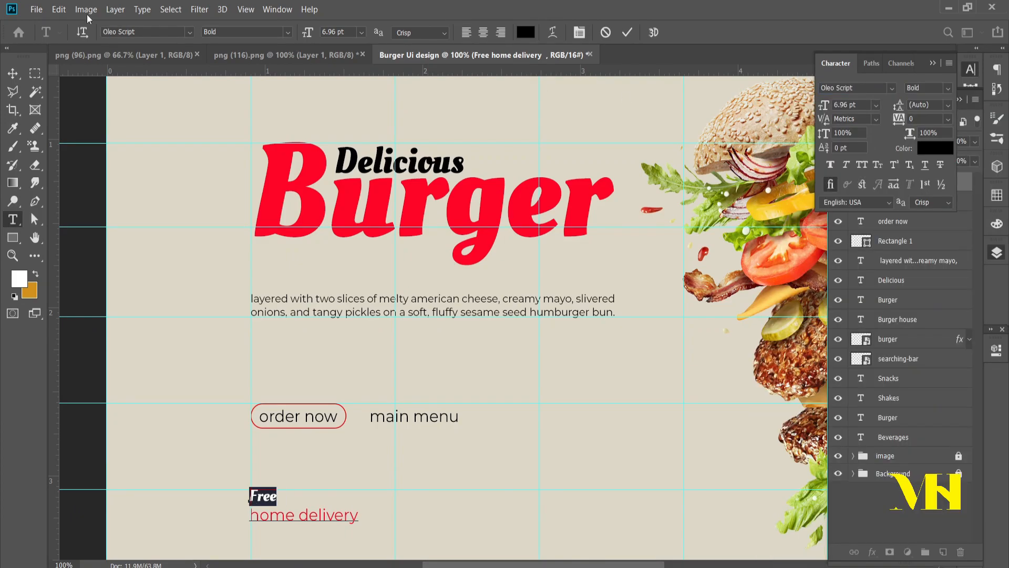
left_click(13, 73)
Step: Capitalize the words of the second line in the delivery text so it reads "Home Delivery"
scroll(480, 482, "down", 2)
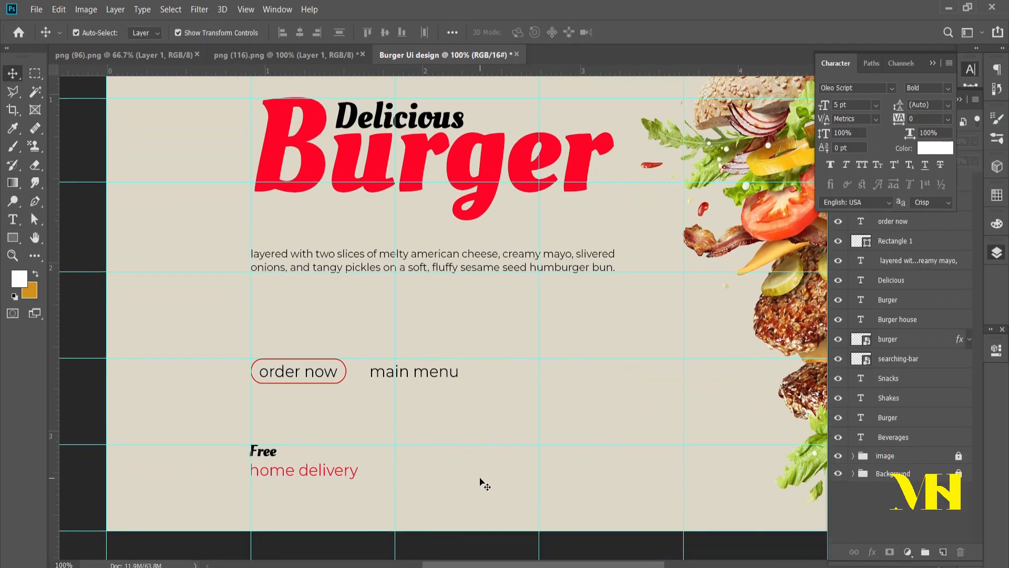
double_click(268, 473)
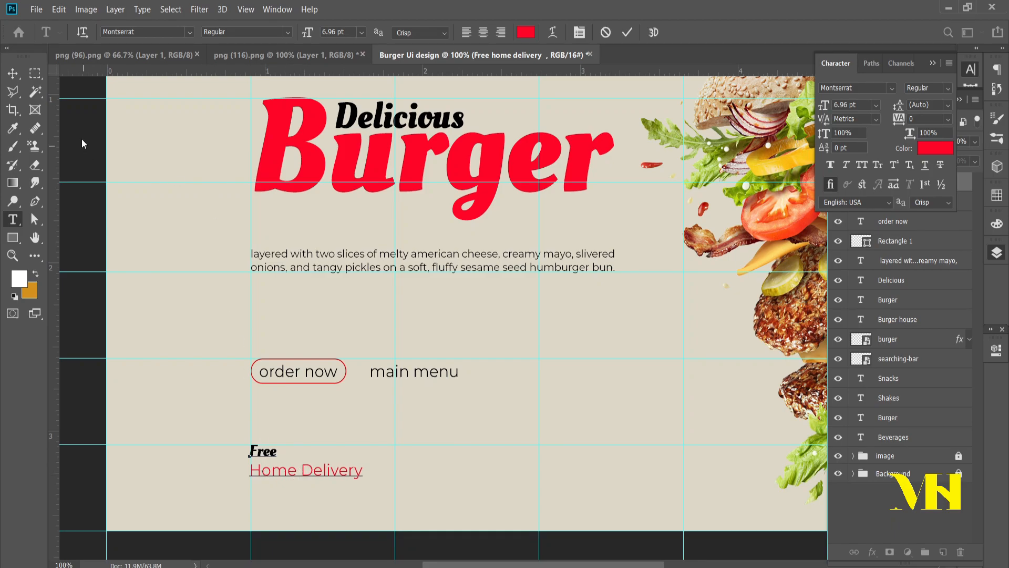
left_click(12, 73)
left_click(445, 467)
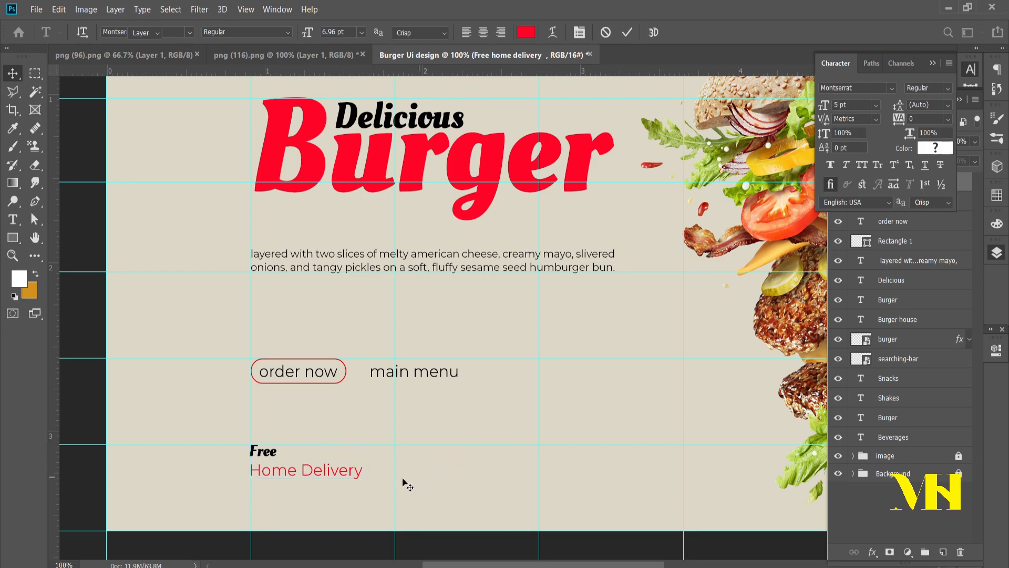
left_click(336, 478)
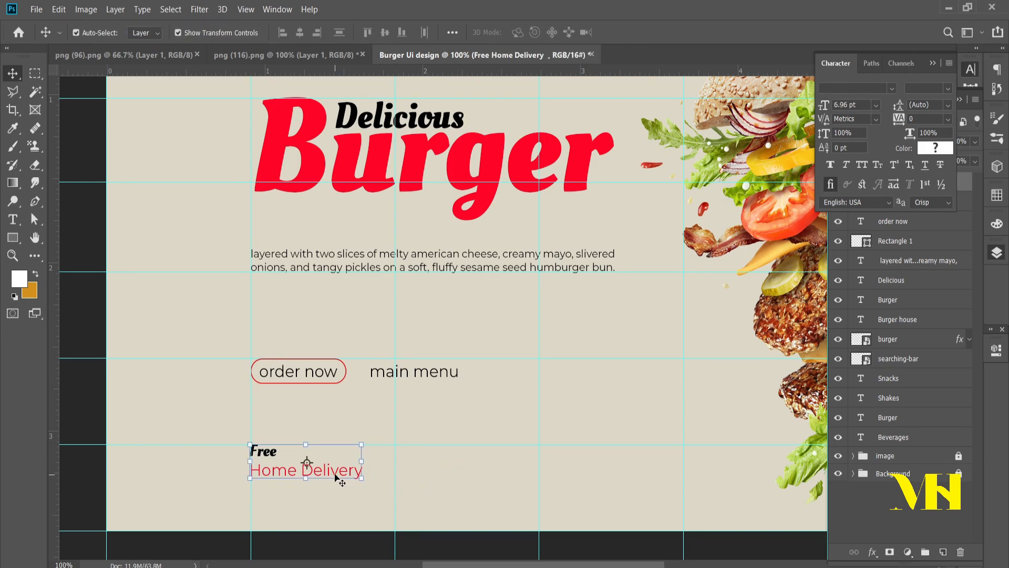
left_click(452, 471)
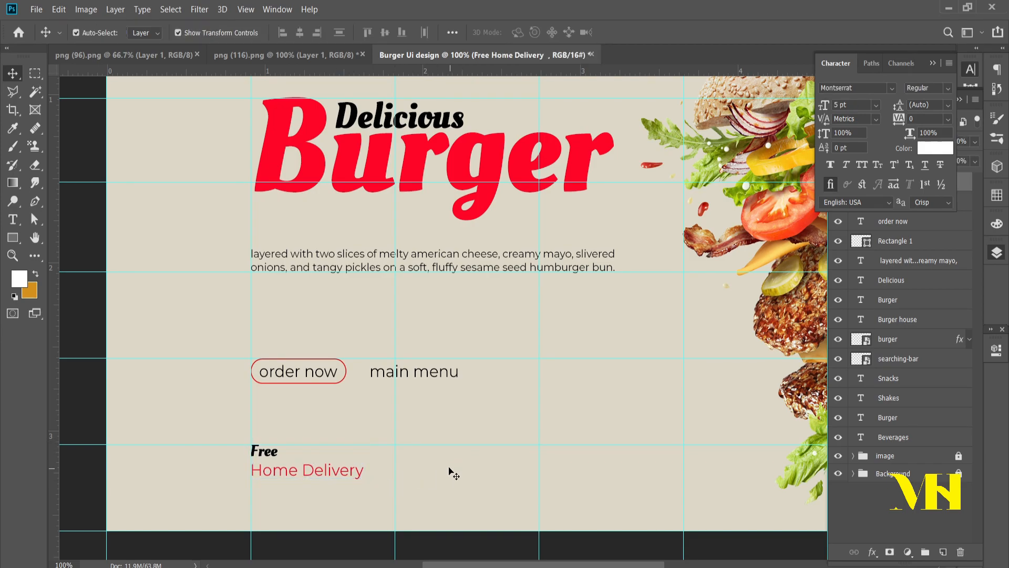
Step: Place the up-arrow image file into the banner document
scroll(525, 405, "up", 1)
scroll(585, 395, "down", 1)
left_click_drag(633, 392, 484, 392)
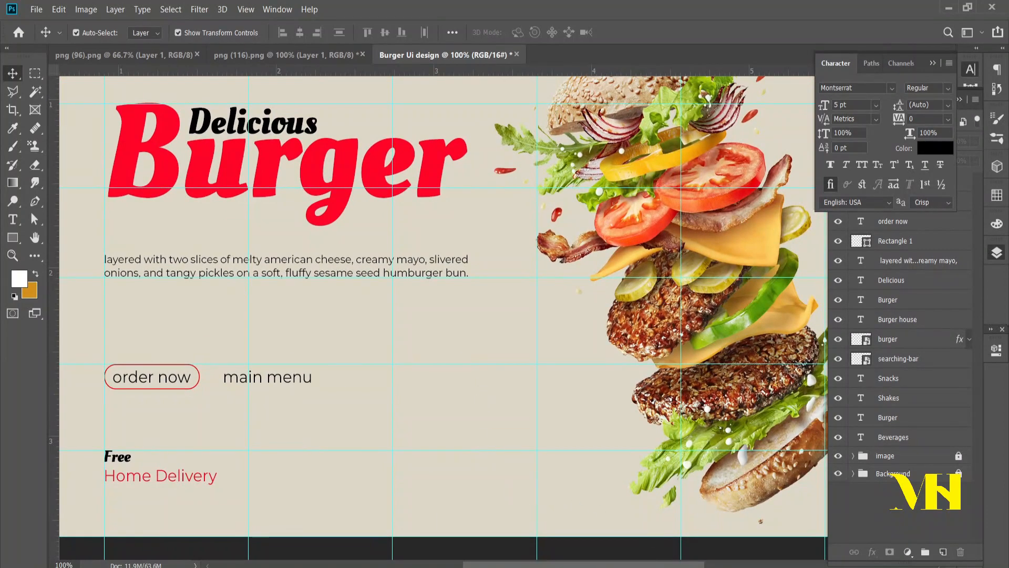
left_click(468, 518)
left_click(314, 285)
left_click_drag(628, 57, 626, 234)
left_click_drag(304, 452, 494, 210)
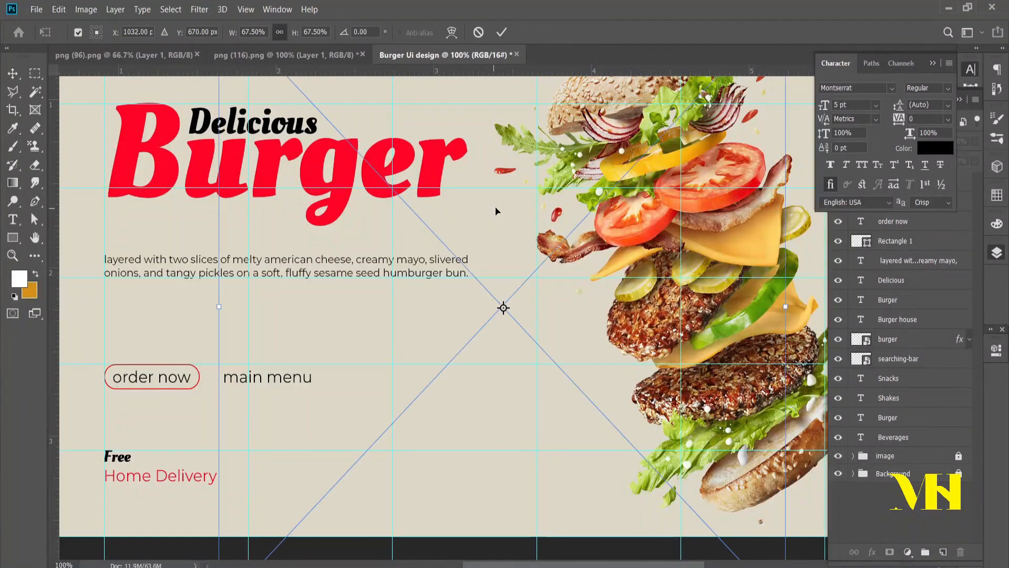
Step: Scale the placed arrow down to about 12.6% and position it just left of the lower burger patty
scroll(526, 197, "up", 4)
scroll(526, 197, "up", 2)
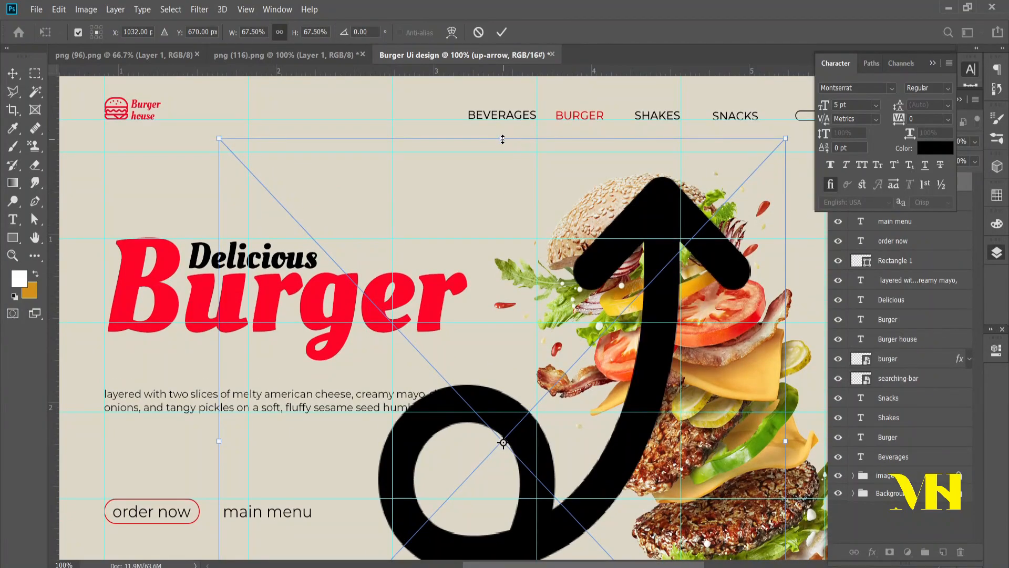
left_click_drag(503, 140, 503, 441)
scroll(507, 421, "down", 10)
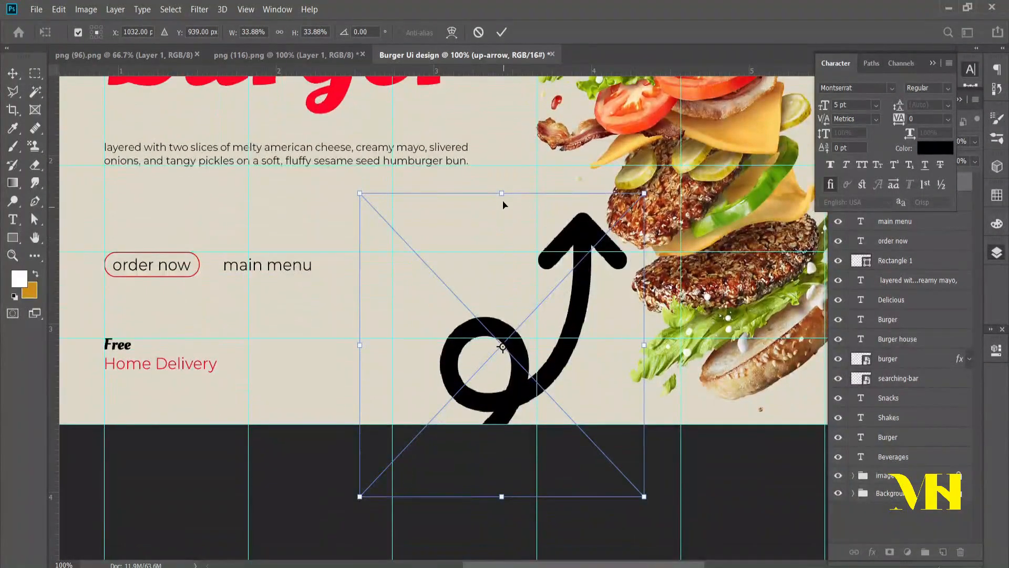
left_click_drag(501, 190, 502, 384)
left_click_drag(503, 469, 548, 327)
Step: Flip and rotate the arrow so its head points up-left away from the burger, shrink it and commit the placement
right_click(562, 321)
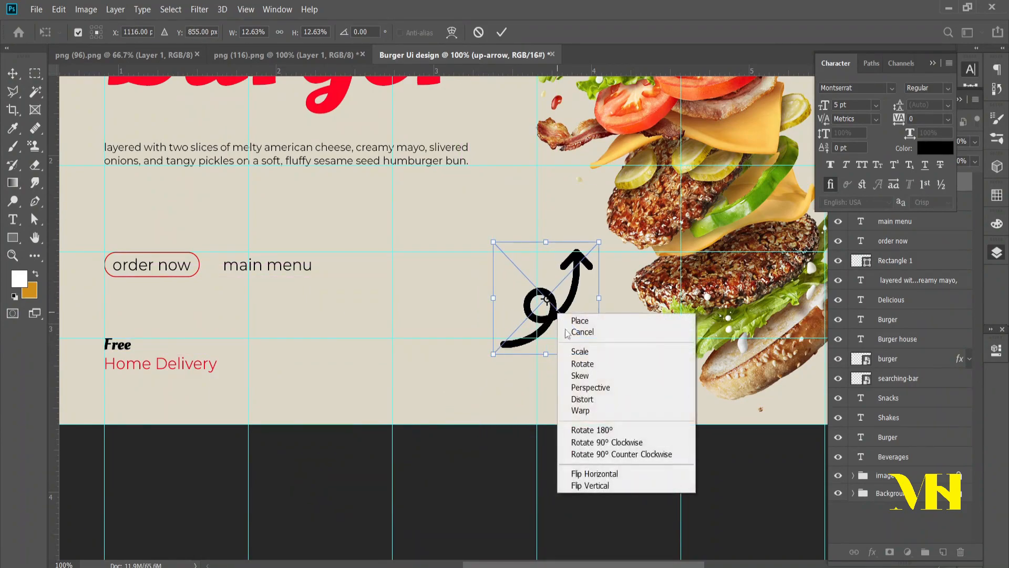
left_click(606, 442)
left_click_drag(493, 242, 546, 251)
left_click_drag(615, 273, 617, 283)
left_click(604, 462)
left_click(603, 462)
Step: Copy "only $ 99" from the "ui design content" text file, paste it into the banner as text and position it near the arrowhead
key("t")
key("alt+Tab")
left_click_drag(337, 380, 310, 372)
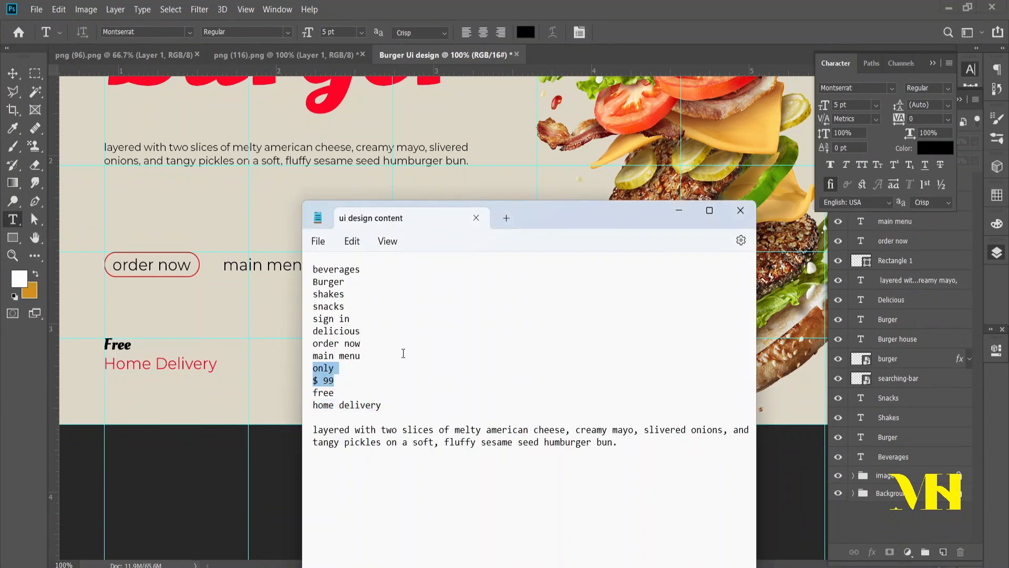
key("alt+Tab")
left_click(444, 211)
type("only $ 99")
left_click(12, 73)
left_click_drag(465, 221, 532, 234)
left_click(561, 313)
Step: Capitalize the first letter of the price text so its first line reads "Only"
scroll(555, 259, "up", 1)
left_click(362, 249)
key("BackSpace")
type("O")
Step: Set "$ 99" to the Bold style and increase its font size
left_click_drag(407, 289, 345, 289)
left_click(948, 88)
left_click(928, 235)
left_click(627, 32)
left_click_drag(408, 289, 345, 289)
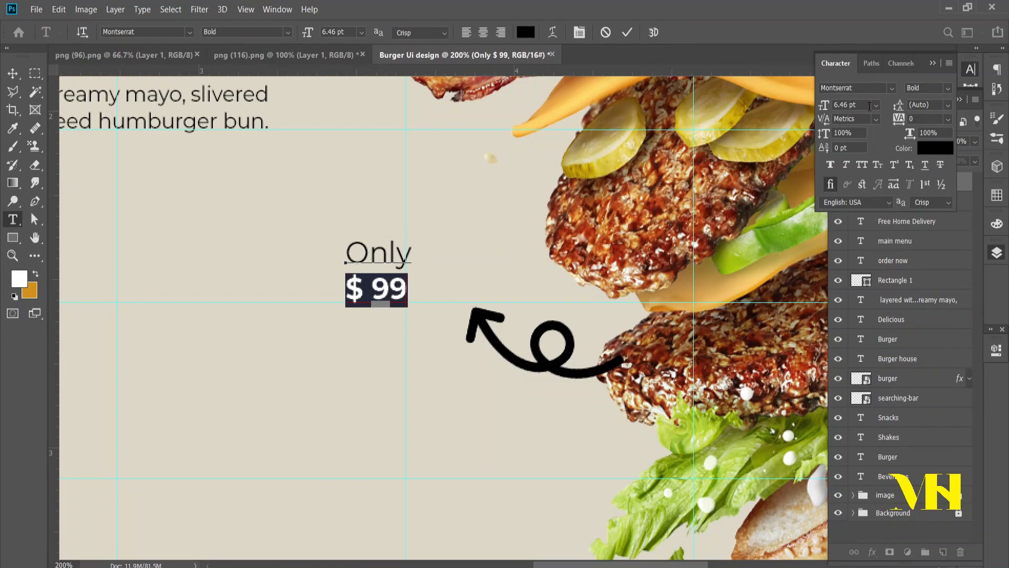
left_click(876, 106)
left_click(852, 129)
left_click(12, 73)
left_click(390, 353)
Step: Draw a scalloped custom shape with a red outline around the "Only $ 99" text
right_click(12, 237)
left_click(71, 304)
left_click(533, 32)
left_click(560, 174)
left_click_drag(329, 219, 432, 335)
left_click(194, 32)
Step: Align the scalloped shape and the "Only $ 99" text on their horizontal centers
left_click(13, 73)
left_click(892, 202)
left_click(890, 182, "shift")
left_click(299, 33)
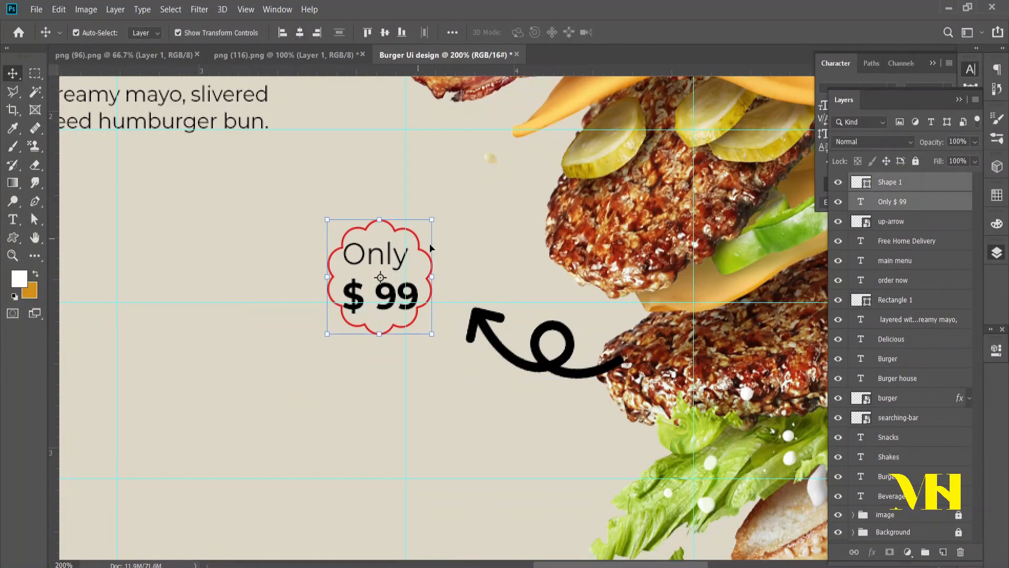
Step: Fill the scalloped shape with white and remove its outline
left_click(890, 182)
left_click(12, 238)
left_click(194, 32)
left_click(124, 55)
left_click(148, 33)
left_click(77, 84)
Step: Move the "Only $ 99" layer above the scalloped shape and scale the text down to fit inside it
left_click_drag(893, 202, 896, 175)
left_click(915, 245)
left_click(892, 182)
left_click(13, 74)
left_click_drag(419, 313, 409, 304)
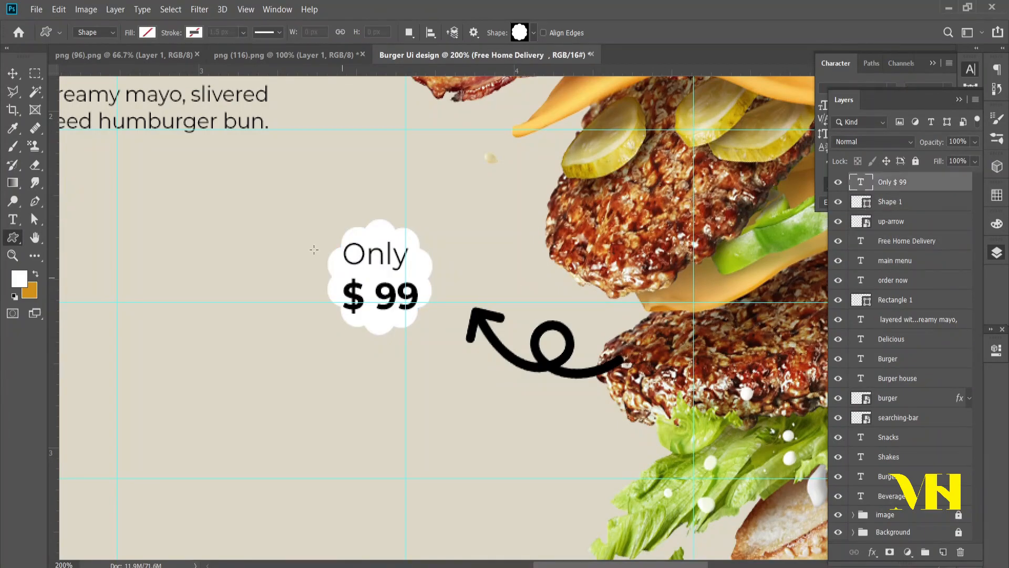
Step: Change the font style of the word "Only" in the price badge
left_click(13, 219)
left_click_drag(350, 258, 404, 258)
left_click(836, 63)
left_click(930, 192)
left_click(12, 73)
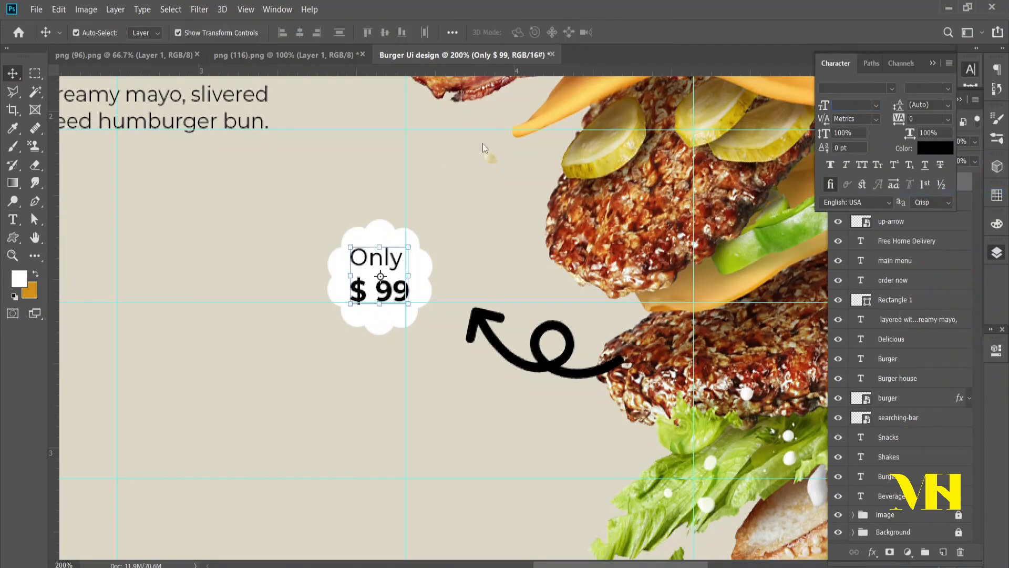
Step: Color "$ 99" with the red sampled from the "Burger" headline
left_click_drag(349, 291, 410, 291)
scroll(273, 259, "up", 6)
left_click(526, 32)
left_click(257, 182)
key("Return")
Step: Scale down the price badge together with its text and move it closer to the arrowhead
scroll(257, 181, "down", 4)
left_click(902, 204, "shift")
key("ctrl+t")
left_click_drag(382, 351, 447, 334)
key("Return")
Step: Apply a white Color Overlay layer style to the up-arrow layer
double_click(930, 221)
left_click(47, 421)
left_click(322, 284)
left_click(933, 279)
left_click(469, 259)
Step: Move the up-arrow layer below the Snacks layer and the image group to the top of the layer stack
left_click_drag(892, 222, 889, 453)
left_click_drag(888, 527, 889, 179)
left_click(904, 258)
key("ctrl+minus")
key("ctrl+minus")
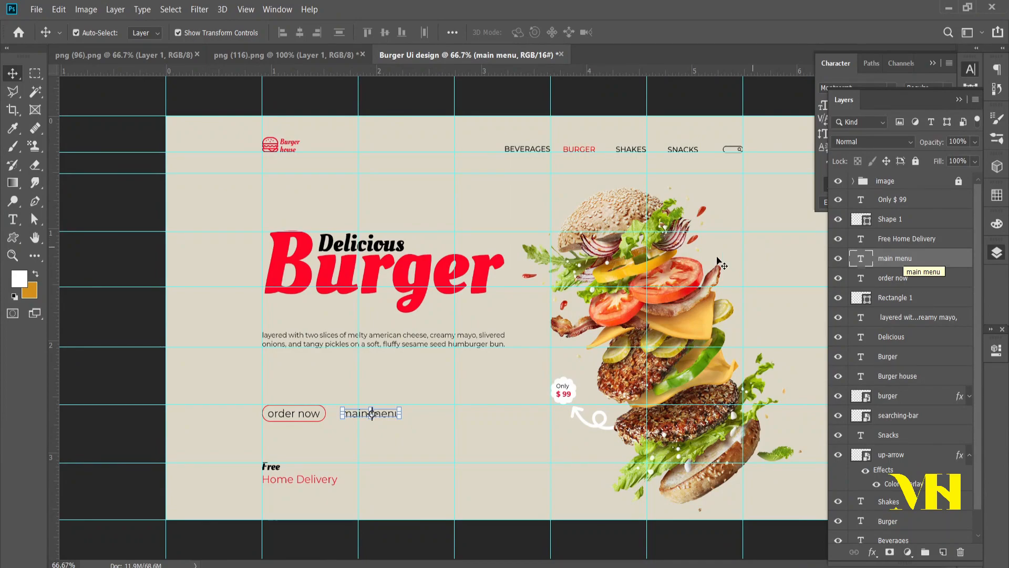
left_click(781, 334)
Step: Enlarge the "Burger" headline toward the left and shift the description text left to match the headline's left edge
key("b")
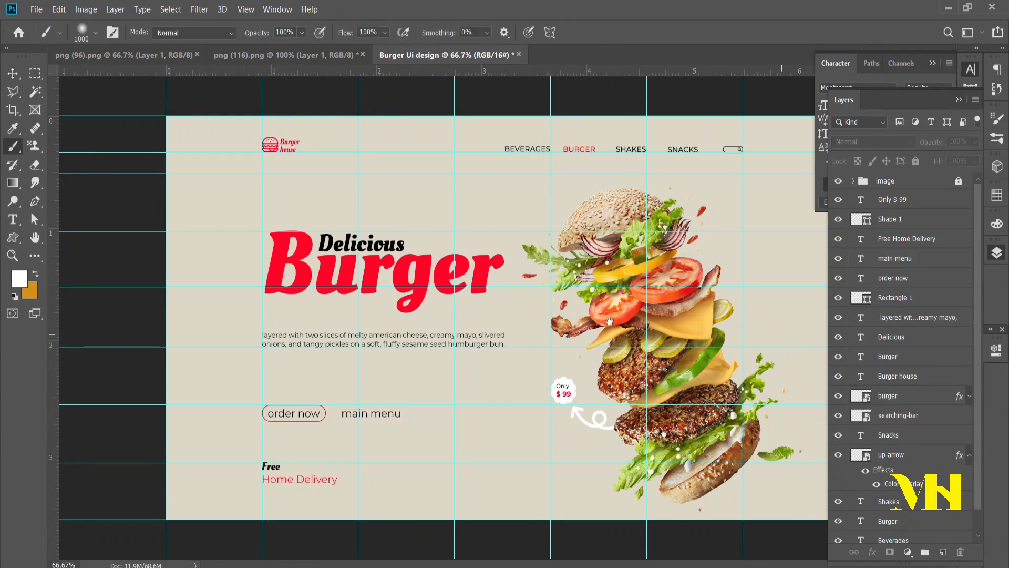
key("v")
key("ctrl+minus")
left_click(342, 284)
left_click_drag(321, 279, 289, 279)
key("ctrl+plus")
key("Return")
key("ctrl+plus")
left_click_drag(405, 322, 344, 323)
left_click(893, 277)
left_click(896, 259, "shift")
left_click(905, 297, "shift")
left_click(898, 260, "shift")
key("shift+Left")
key("shift+Left")
key("shift+Left")
key("shift+Left")
key("shift+Left")
key("shift+Left")
key("shift+Left")
key("shift+Left")
key("shift+Left")
key("shift+Left")
key("shift+Left")
key("shift+Left")
key("shift+Left")
key("shift+Left")
key("shift+Left")
key("shift+Left")
key("ctrl+z")
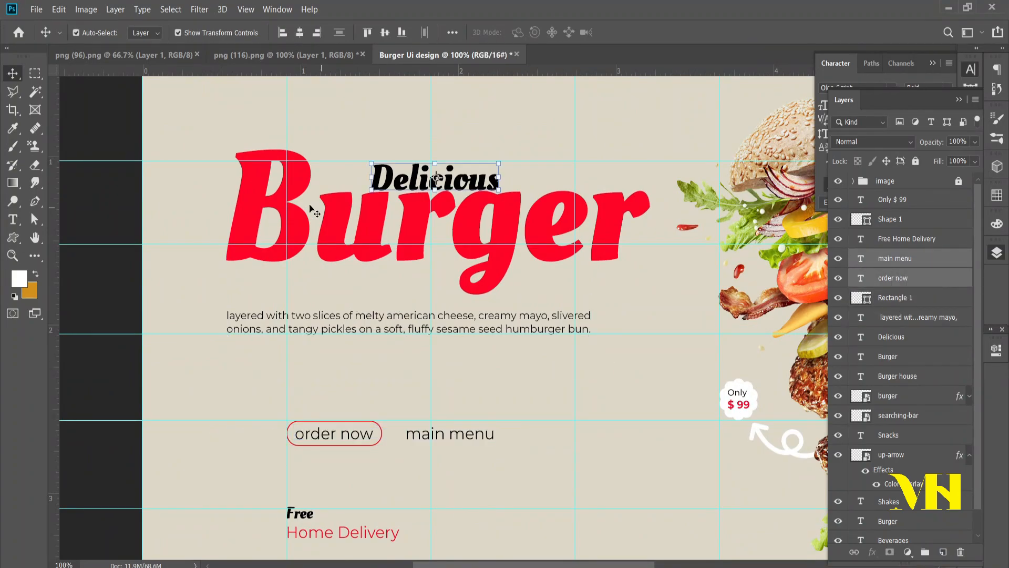
Step: Add a vertical guide at the headline's left edge and shift the button, "main menu" and "Free Home Delivery" left to it
left_click(347, 235)
left_click_drag(54, 226, 225, 249)
left_click(895, 297)
left_click(897, 241, "shift")
key("shift+Left")
key("shift+Left")
key("shift+Left")
key("shift+Left")
key("shift+Left")
key("shift+Left")
key("shift+Left")
key("shift+Left")
key("shift+Left")
key("shift+Left")
key("shift+Left")
key("shift+Left")
key("Right")
key("Right")
key("Right")
key("Right")
key("Right")
key("Right")
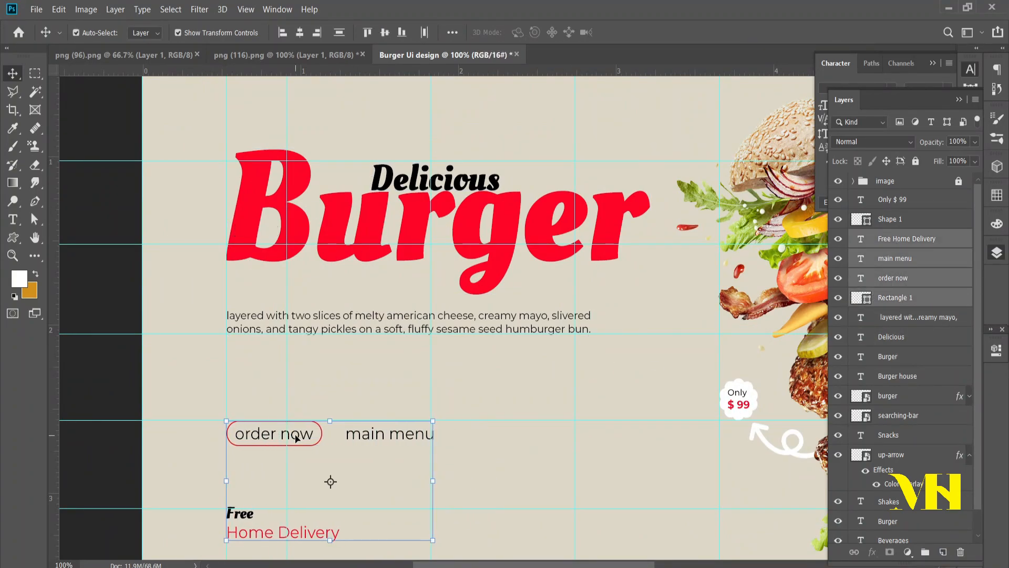
Step: Move the "Delicious" text left so it sits right beside the top of the headline's "B"
scroll(295, 436, "up", 3)
left_click_drag(404, 282, 354, 279)
scroll(355, 279, "up", 2)
scroll(912, 337, "down", 2)
Step: Shift the burger icon and "Burger house" logo text left to the new vertical guide
left_click(912, 335)
left_click(898, 371)
left_click(897, 350, "shift")
key("shift+Left")
key("shift+Left")
key("shift+Left")
key("shift+Left")
key("shift+Left")
key("shift+Left")
key("shift+Left")
key("shift+Left")
key("shift+Left")
key("shift+Left")
key("shift+Left")
key("shift+Left")
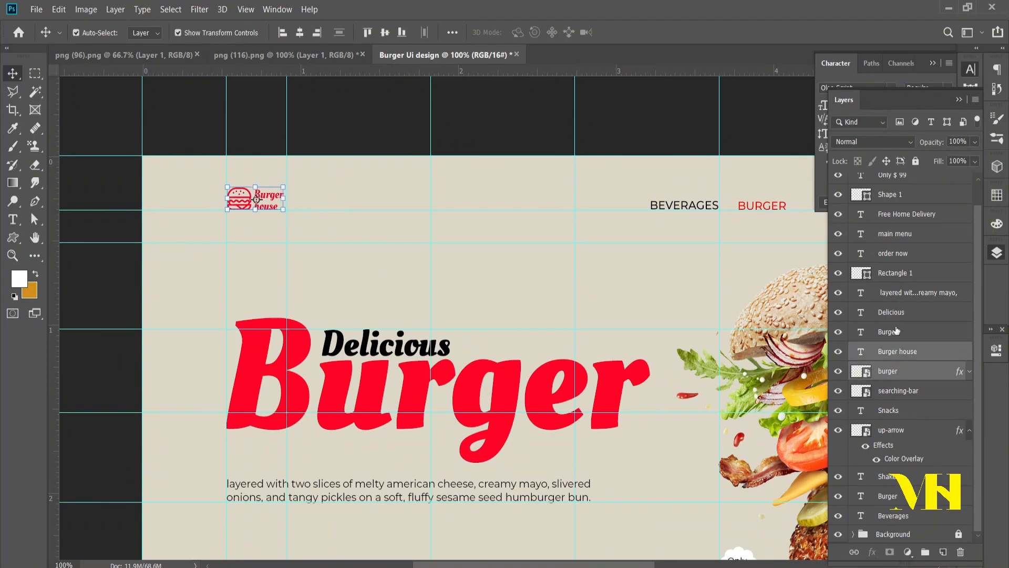
key("Right")
key("Right")
key("Right")
key("Right")
key("Right")
Step: Group the Shape 1, Rectangle 1, burger, searching-bar and up-arrow layers together
left_click(676, 288)
key("ctrl+minus")
scroll(890, 235, "up", 2)
left_click(891, 220)
left_click(896, 297, "ctrl")
left_click(903, 395, "ctrl")
left_click(906, 414, "ctrl")
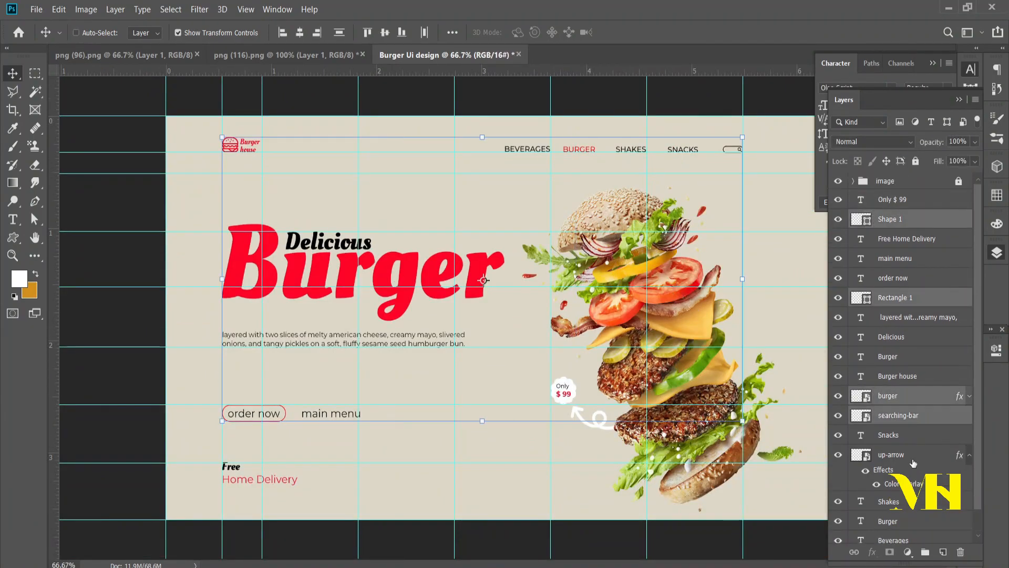
left_click(913, 455, "ctrl")
key("ctrl+g")
Step: Move the new group of shapes and icons directly below the image group and rename it "design"
left_click_drag(898, 218, 912, 192)
left_click(915, 296)
double_click(888, 218)
type("design")
Step: Move all text layers above the design group and collect them in a group named "text"
left_click(906, 237)
left_click(907, 433, "shift")
key("ctrl+bracketright")
key("ctrl+bracketright")
key("ctrl+g")
Step: Bring a second burger image into the banner and convert its layer to a smart object
key("ctrl+minus")
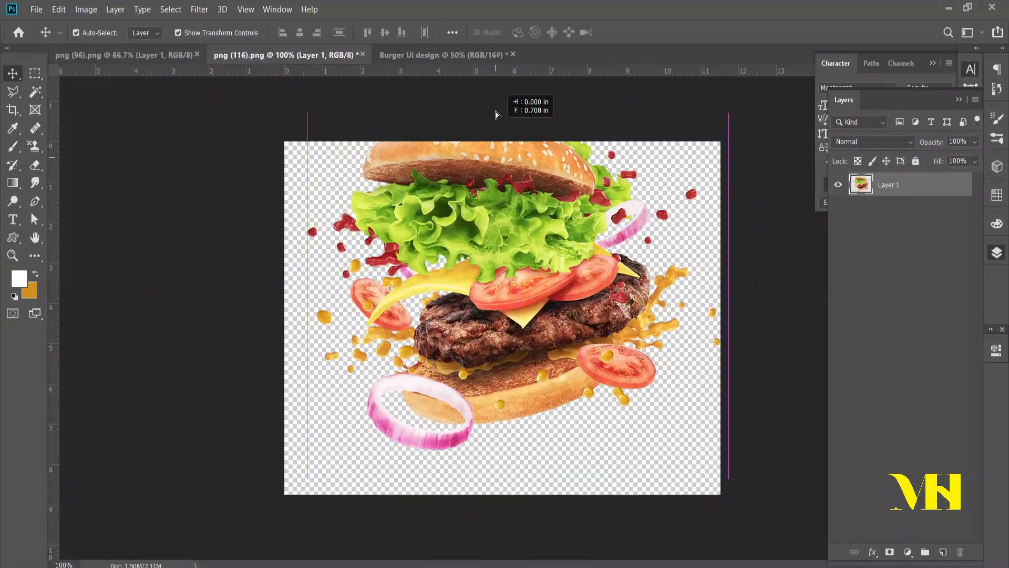
left_click_drag(496, 114, 409, 289)
right_click(899, 181)
left_click(941, 297)
Step: Shrink and rotate the second burger image and place it partly beyond the banner's right edge at mid-height
key("ctrl+t")
left_click_drag(525, 292, 428, 370)
left_click_drag(421, 415, 755, 317)
left_click_drag(824, 271, 789, 242)
left_click_drag(741, 316, 738, 325)
key("Return")
Step: Apply a Gaussian Blur with a 7.0 pixel radius to the small burger at the banner's right edge
left_click(199, 9)
mouse_move(211, 155)
left_click(373, 205)
left_click_drag(378, 393, 405, 395)
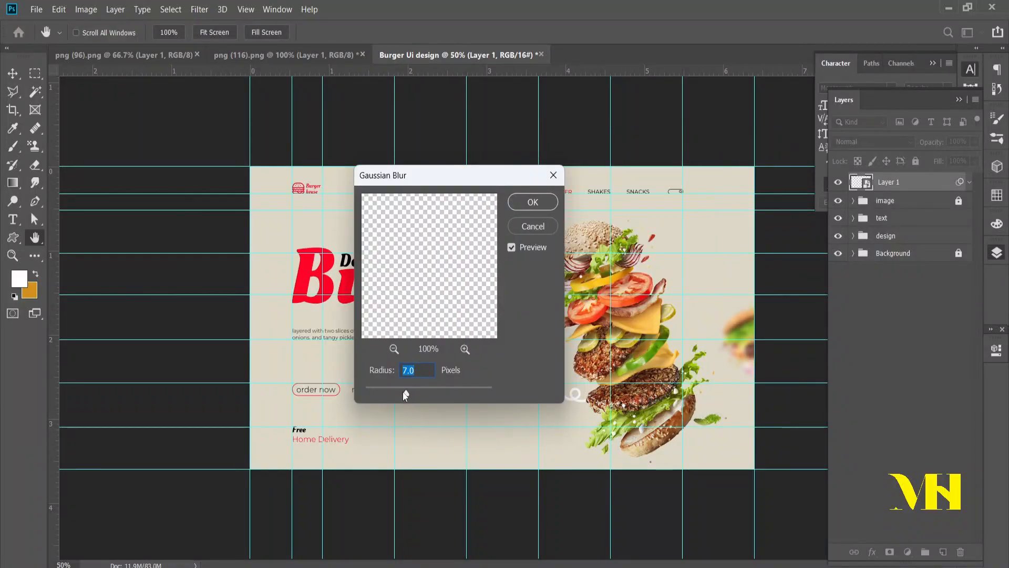
left_click(531, 201)
left_click(758, 307)
Step: Unlock the image group and duplicate the main stacked burger toward the banner's left side
left_click_drag(744, 352, 278, 351)
key("ctrl+z")
left_click(959, 228)
left_click_drag(596, 324, 330, 324)
Step: Flip the stacked burger copy, scale it to about 36%, rotate it about 25° and place it partly beyond the banner's left edge
key("ctrl+t")
right_click(336, 326)
left_click(376, 473)
left_click_drag(393, 417, 350, 424)
left_click_drag(361, 232, 313, 340)
left_click_drag(291, 401, 263, 351)
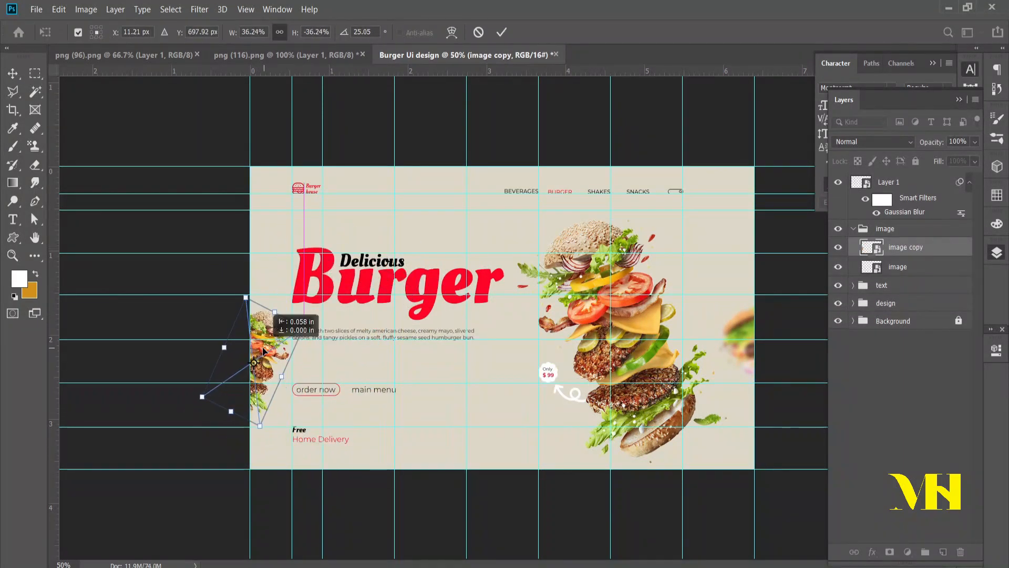
key("Return")
left_click(778, 284)
Step: Move the image copy and Layer 1 between the text and design groups and lock the image group again
left_click_drag(905, 248, 912, 295)
left_click(969, 183)
left_click_drag(888, 184, 891, 266)
left_click(853, 182)
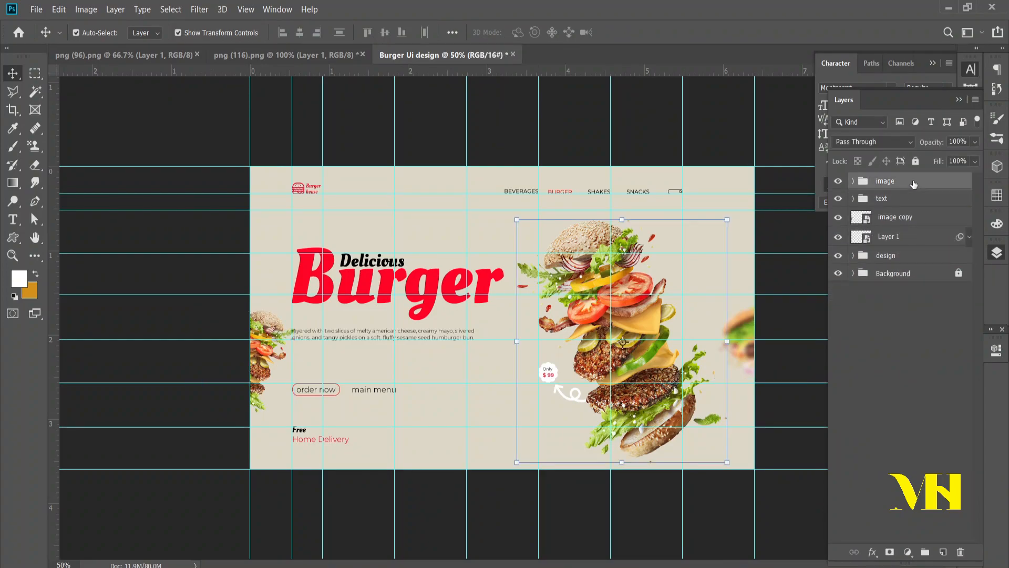
left_click(910, 182)
left_click(916, 161)
Step: Apply a Gaussian Blur with a 4.5 pixel radius to the burger copy at the banner's left edge
double_click(928, 217)
left_click(508, 229)
left_click(199, 10)
left_click(368, 185)
left_click_drag(404, 393, 397, 392)
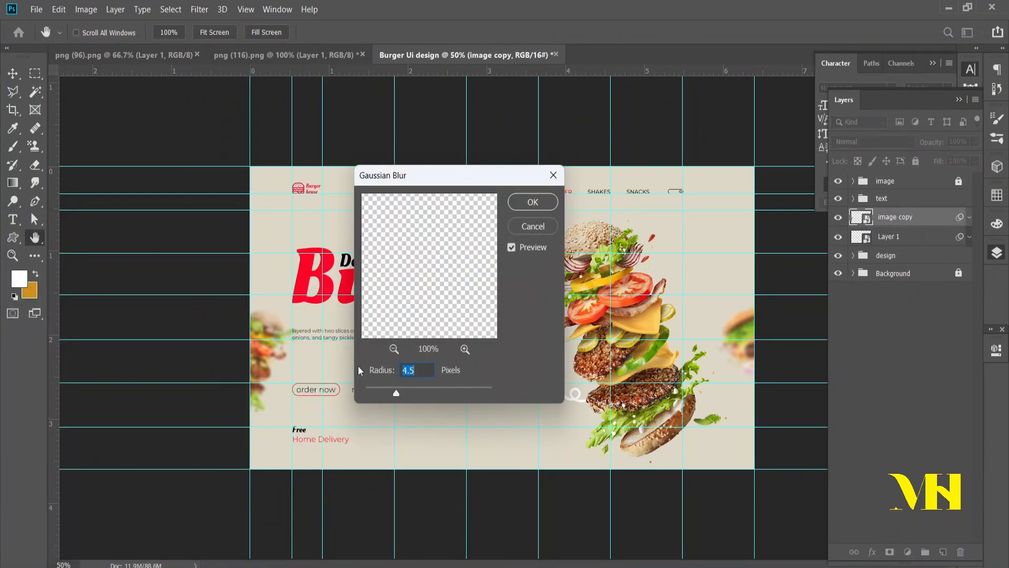
left_click(533, 202)
left_click(897, 363)
Step: Move the two blurred burger layers, image copy and Layer 1, into the design group
left_click(915, 217)
left_click(912, 237, "shift")
left_click_drag(912, 236, 888, 255)
left_click(897, 363)
Step: Inspect the finished banner up close and as a whole, collapsing the Layers and Character panels to uncover it
scroll(358, 360, "up", 1)
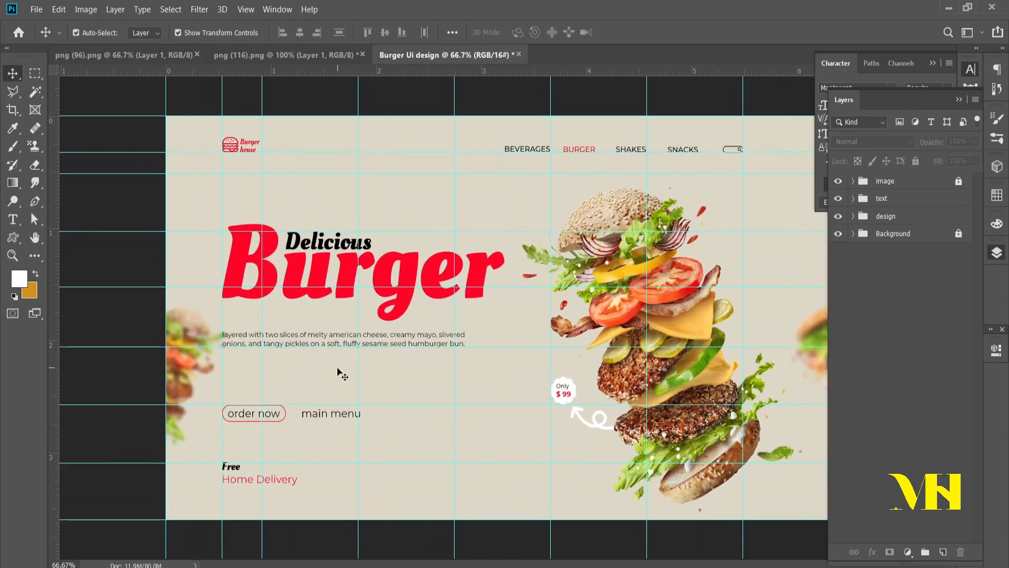
scroll(339, 373, "up", 1)
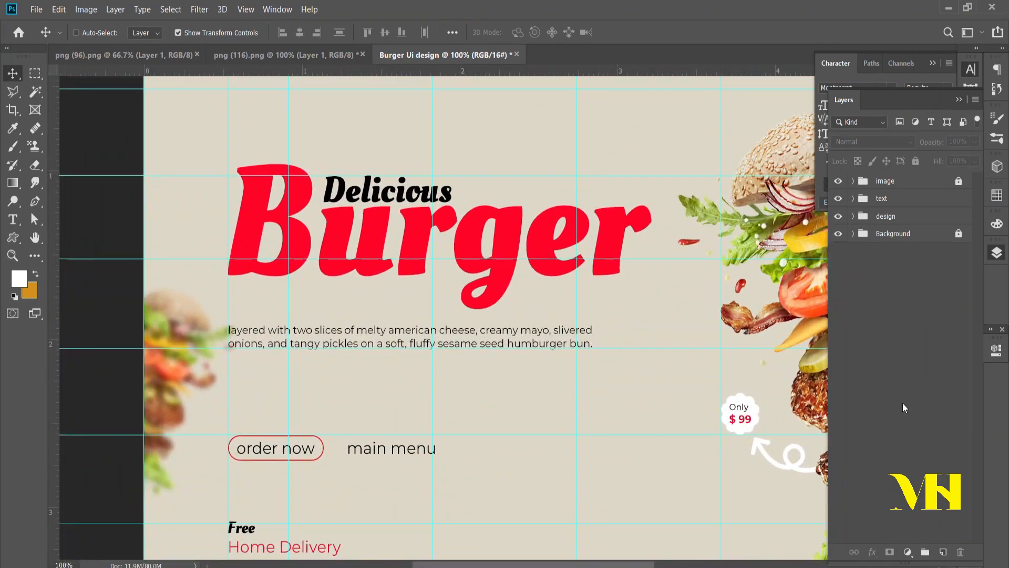
key("ctrl+minus")
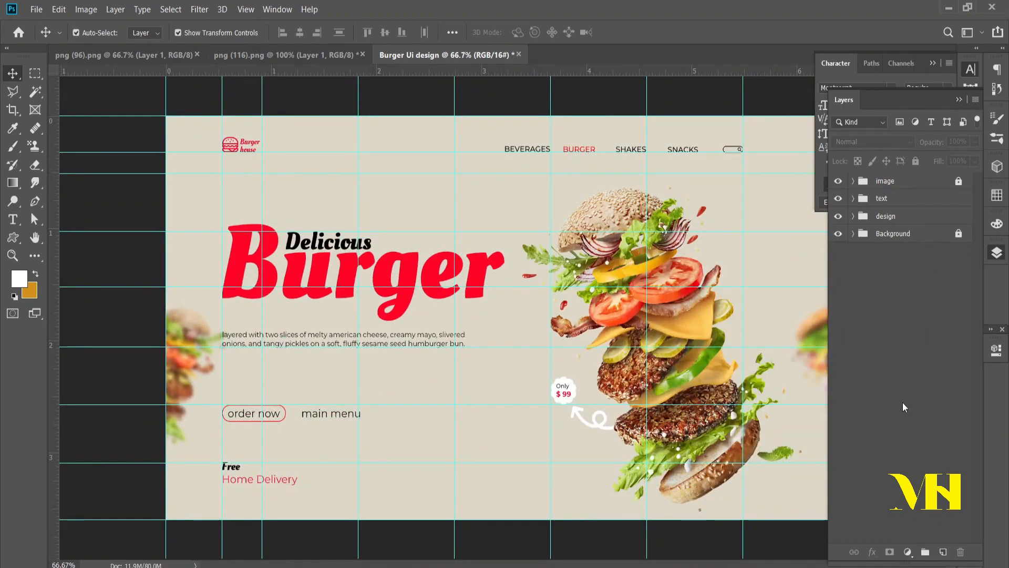
left_click(958, 100)
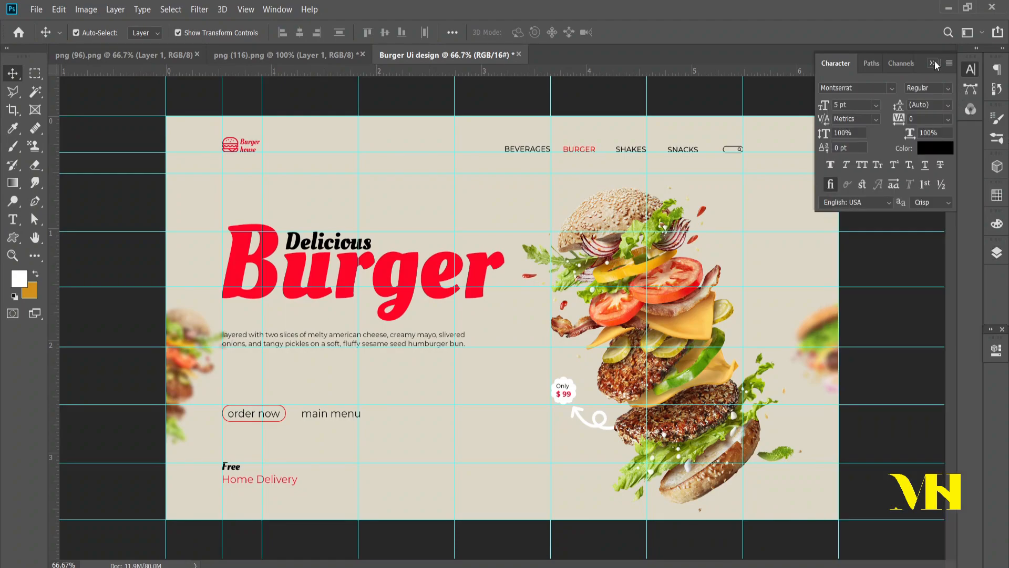
left_click(933, 63)
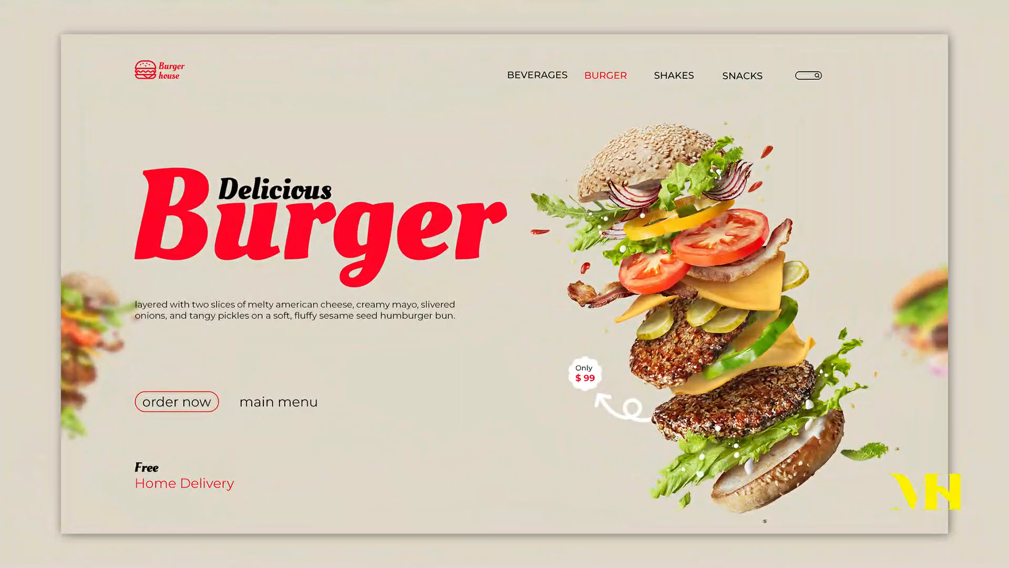